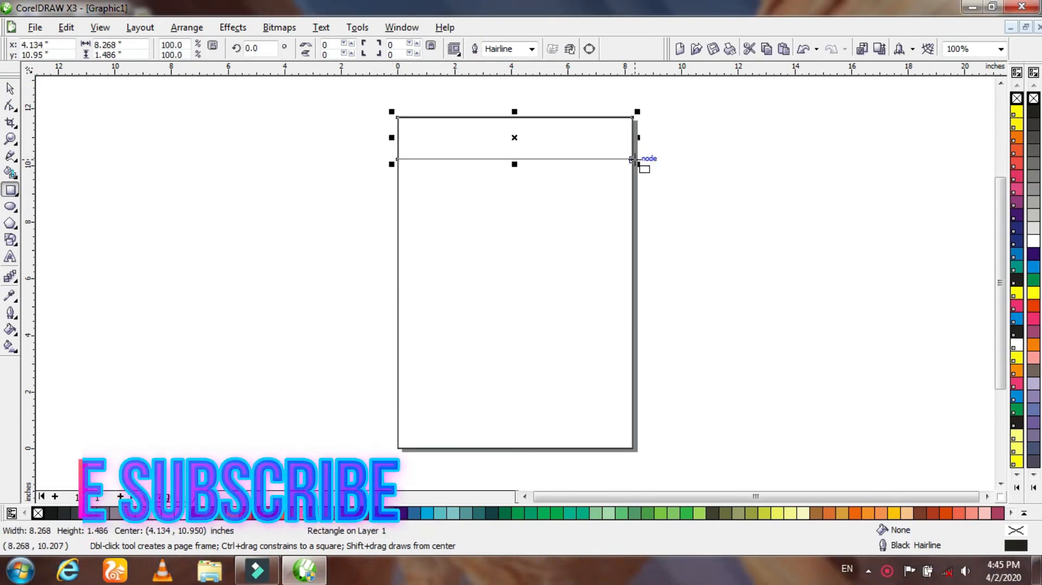
Step: Fill the rectangle along the upper edge of the page with Cyan
{"action": "scroll", "coordinate": [636, 159], "scroll_direction": "up", "scroll_amount": 1}
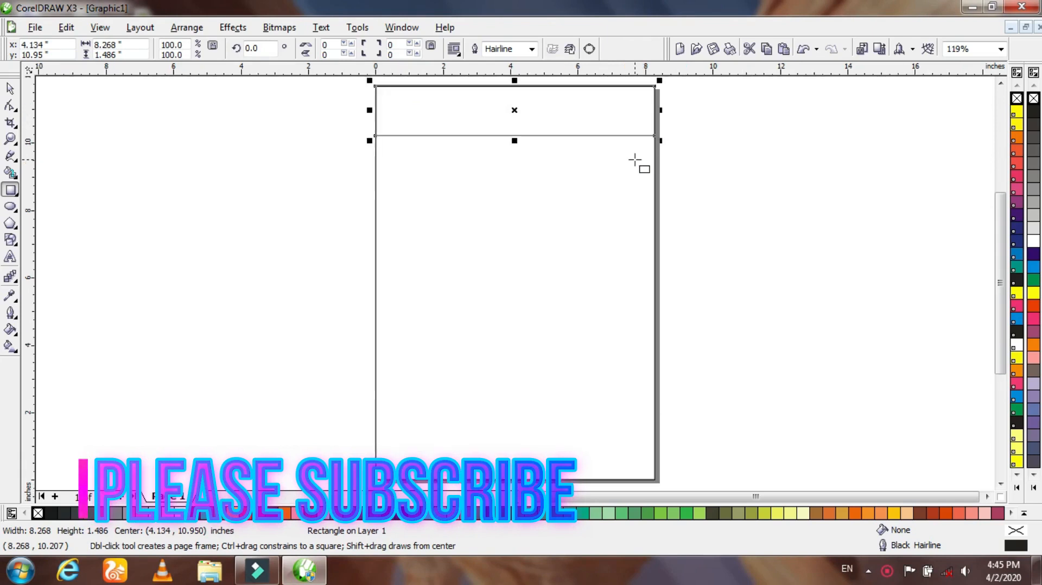
{"action": "key", "text": "z"}
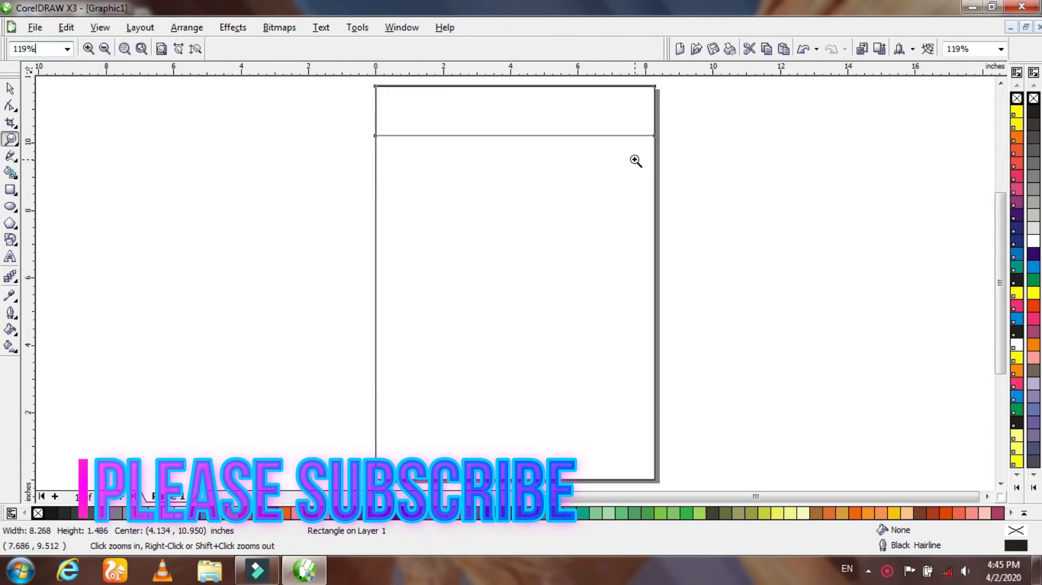
{"action": "left_click", "coordinate": [10, 139]}
{"action": "left_click", "coordinate": [363, 81]}
{"action": "left_click_drag", "start_coordinate": [390, 83], "coordinate": [676, 173]}
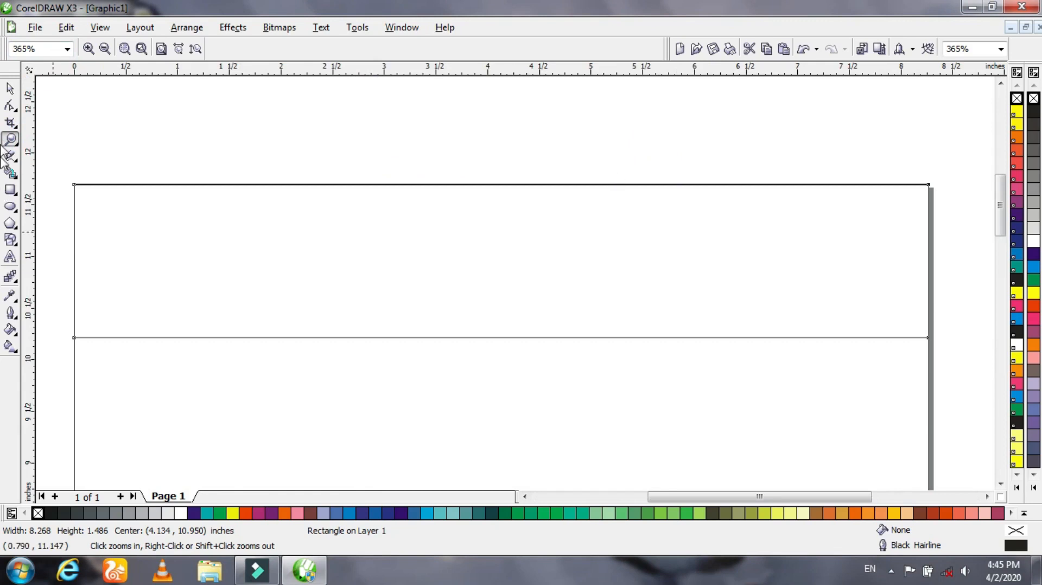
{"action": "left_click", "coordinate": [10, 89]}
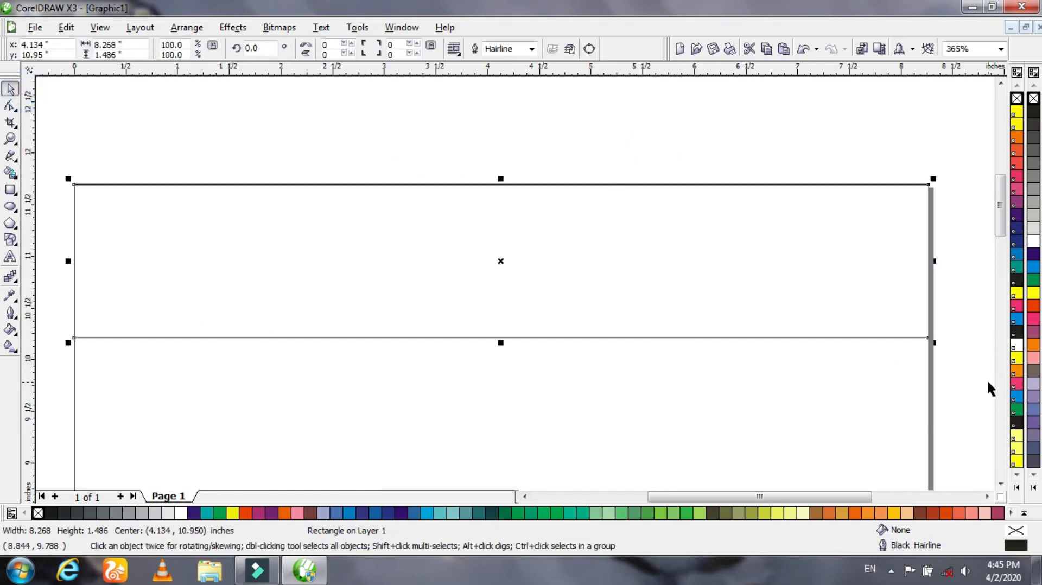
{"action": "left_click", "coordinate": [1034, 268]}
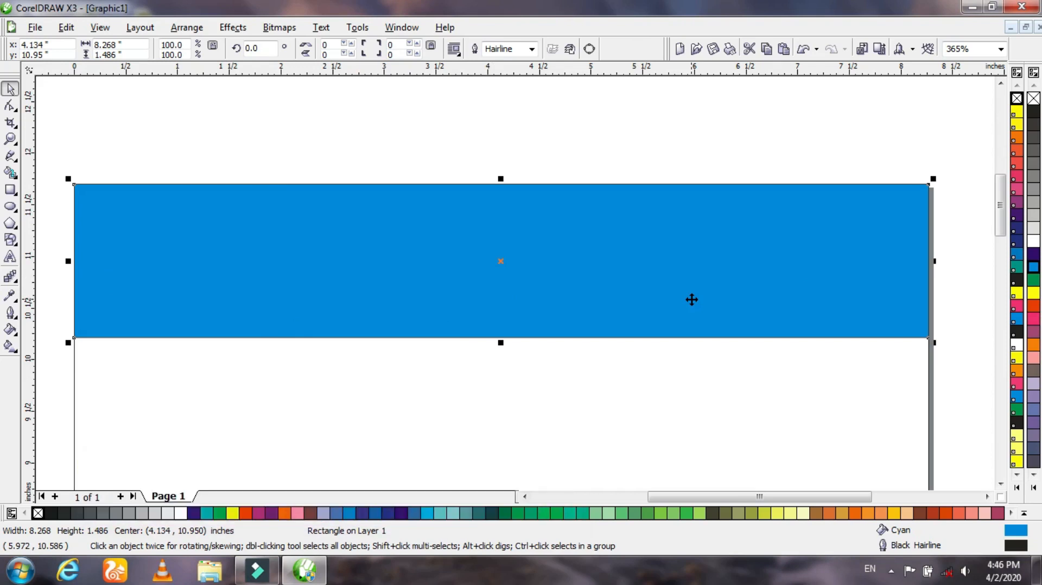
Step: Convert the cyan rectangle to curves
{"action": "left_click", "coordinate": [233, 28]}
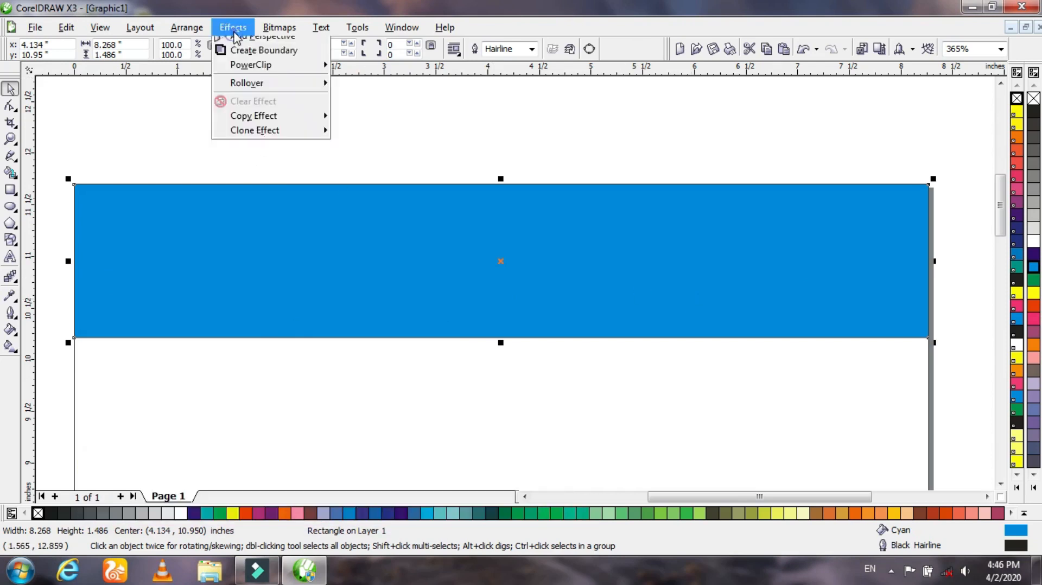
{"action": "mouse_move", "coordinate": [186, 27]}
{"action": "left_click", "coordinate": [267, 255]}
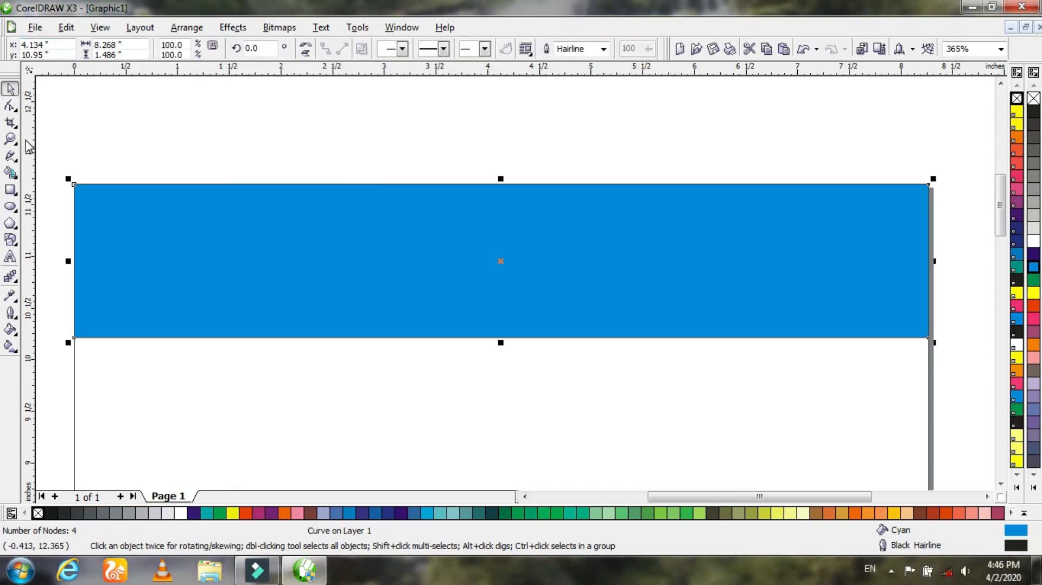
Step: Turn the cyan shape's lower edge into a curve and bend it into an S-wave, rising on the left half and dipping on the right
{"action": "left_click", "coordinate": [11, 107]}
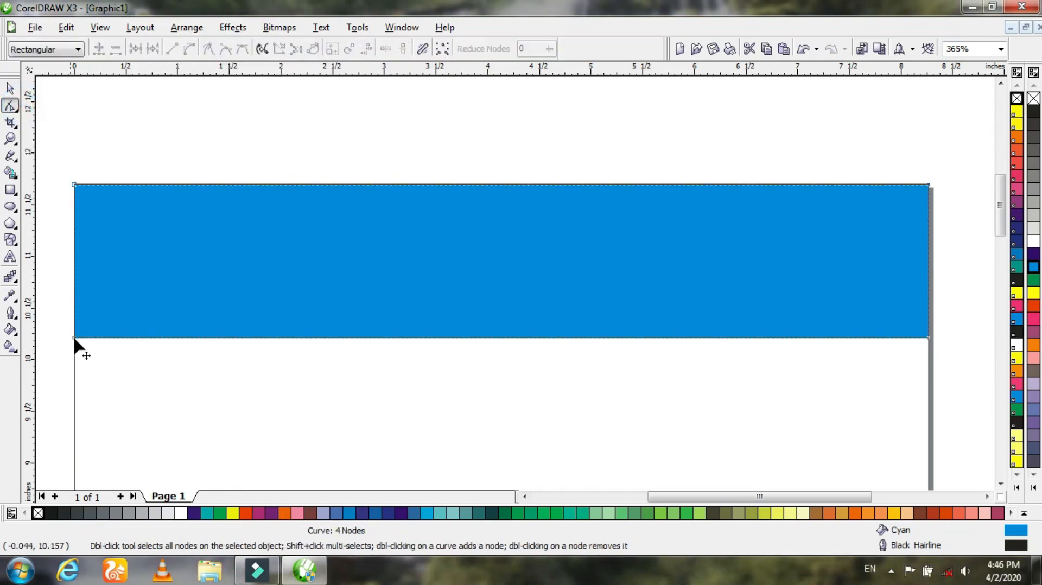
{"action": "left_click", "coordinate": [74, 336]}
{"action": "left_click", "coordinate": [189, 49]}
{"action": "left_click_drag", "start_coordinate": [357, 338], "coordinate": [336, 215]}
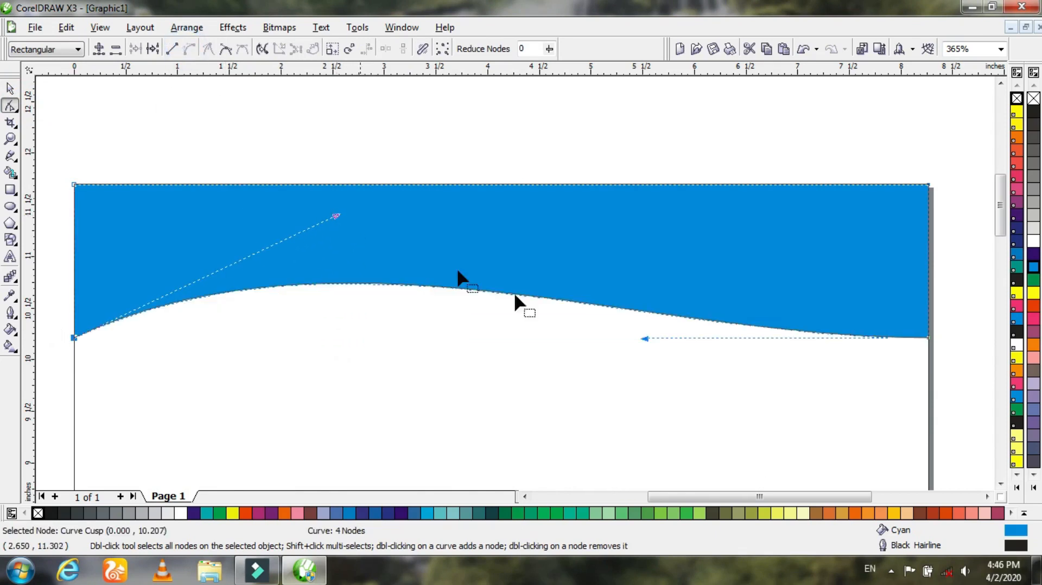
{"action": "left_click_drag", "start_coordinate": [645, 339], "coordinate": [630, 447]}
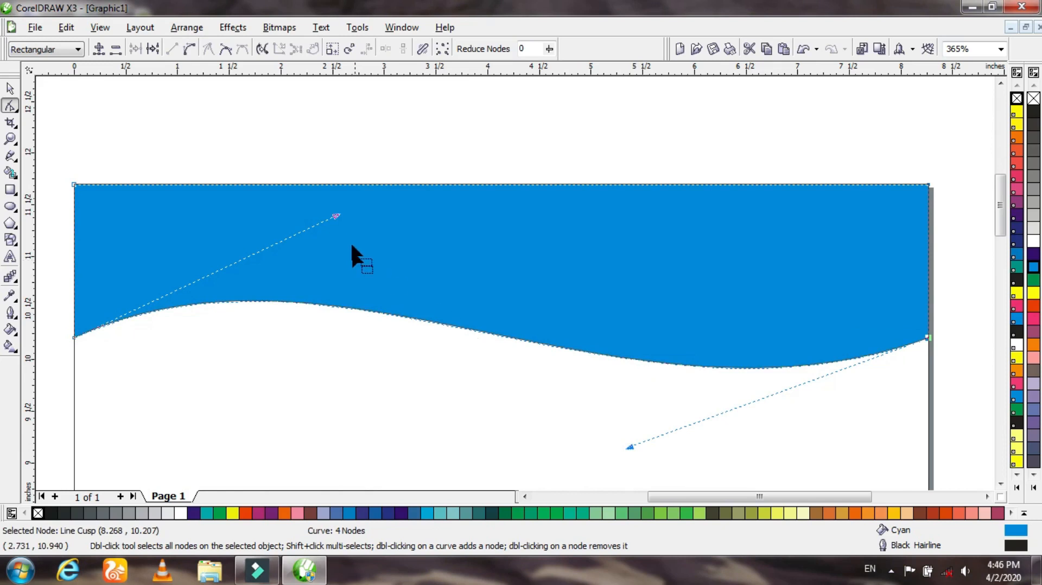
{"action": "left_click_drag", "start_coordinate": [338, 215], "coordinate": [337, 211]}
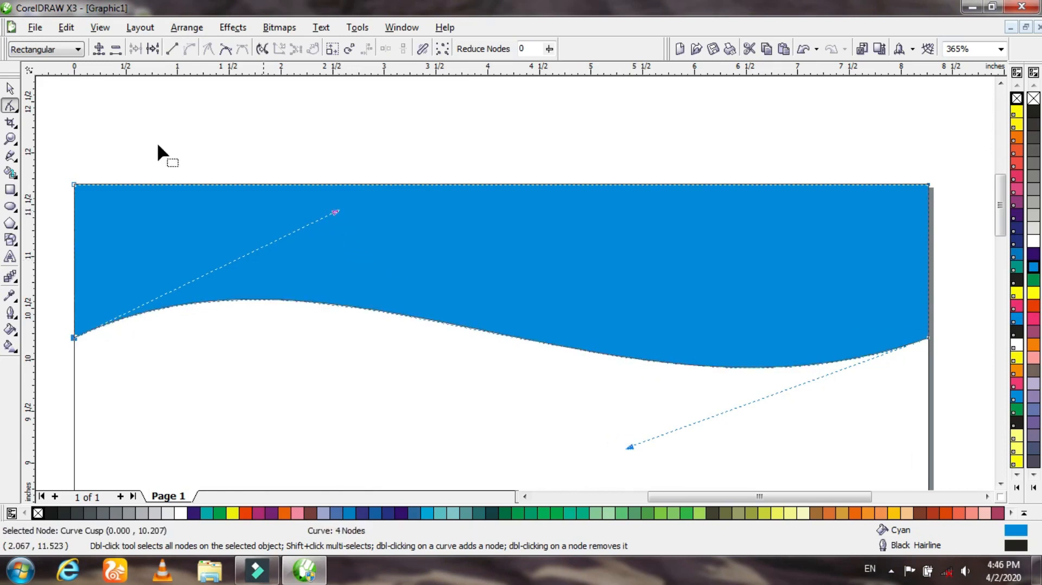
{"action": "left_click", "coordinate": [12, 88]}
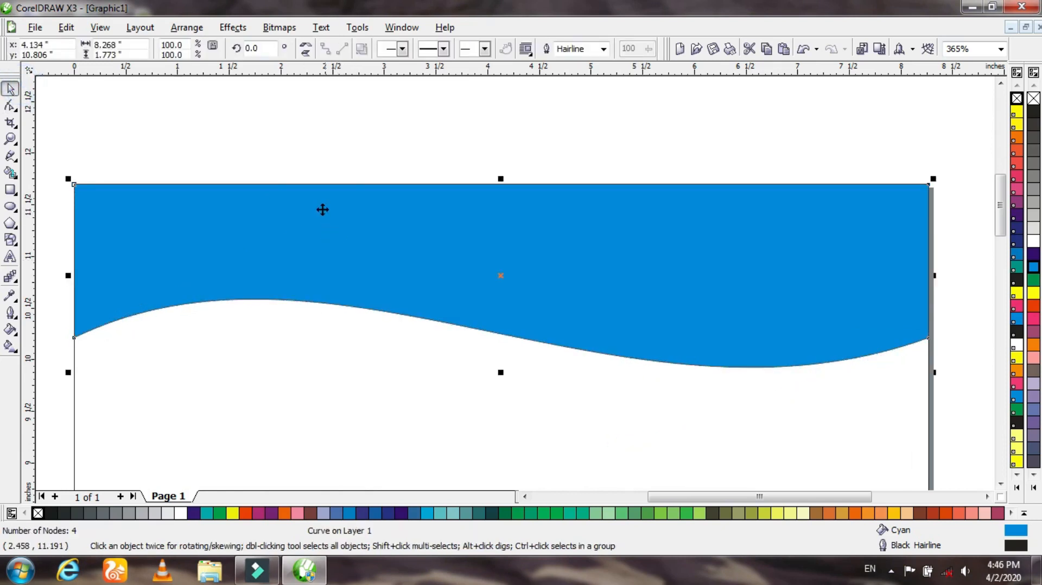
Step: Duplicate the cyan wave shape about 0.2 inches above the original and fill the copy with PANTONE Violet C
{"action": "left_click", "coordinate": [424, 143]}
{"action": "left_click_drag", "start_coordinate": [462, 215], "coordinate": [463, 194]}
{"action": "right_click", "coordinate": [463, 193]}
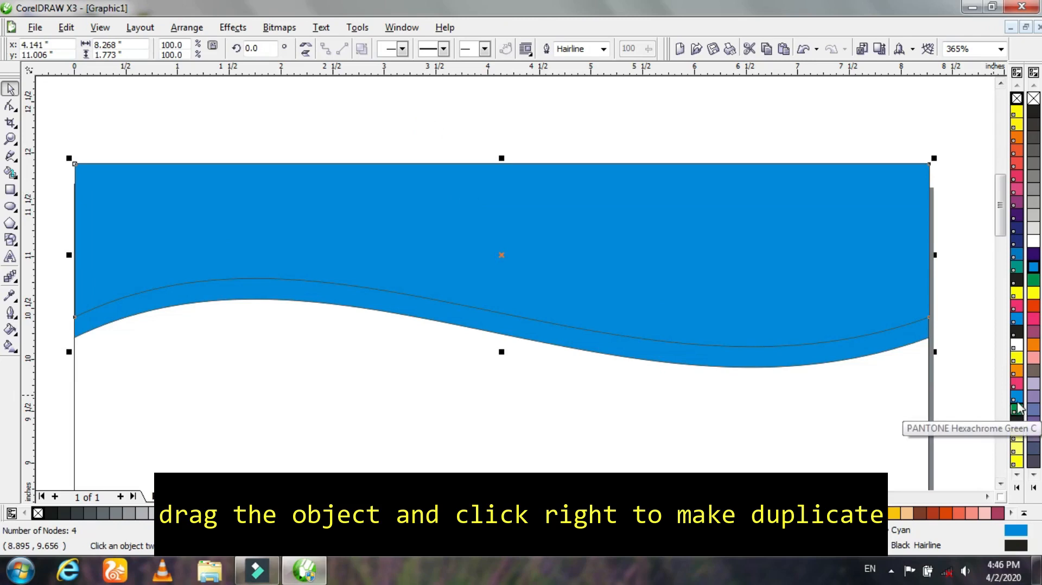
{"action": "left_click", "coordinate": [1033, 259]}
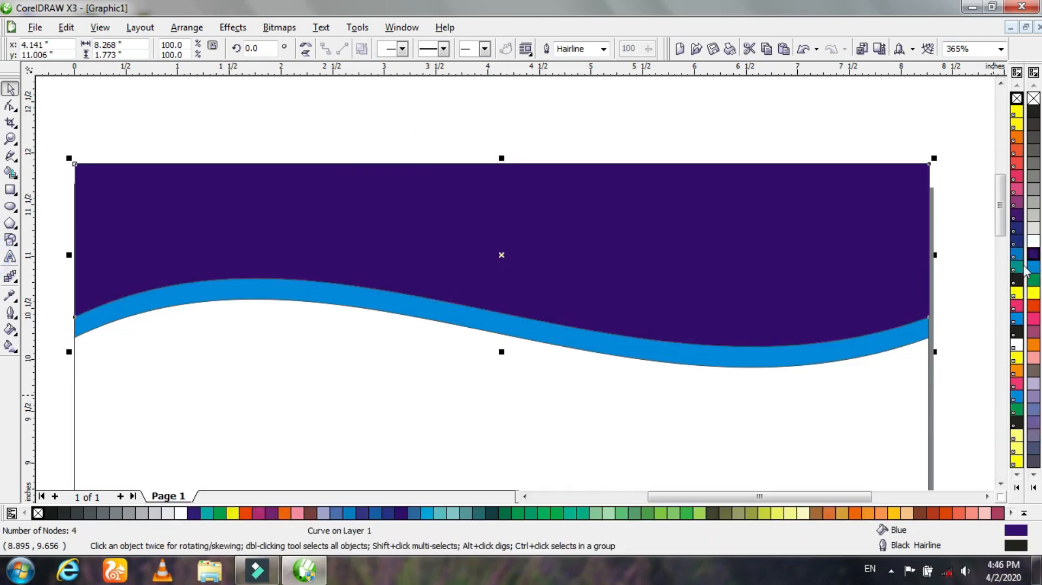
{"action": "left_click", "coordinate": [1016, 275]}
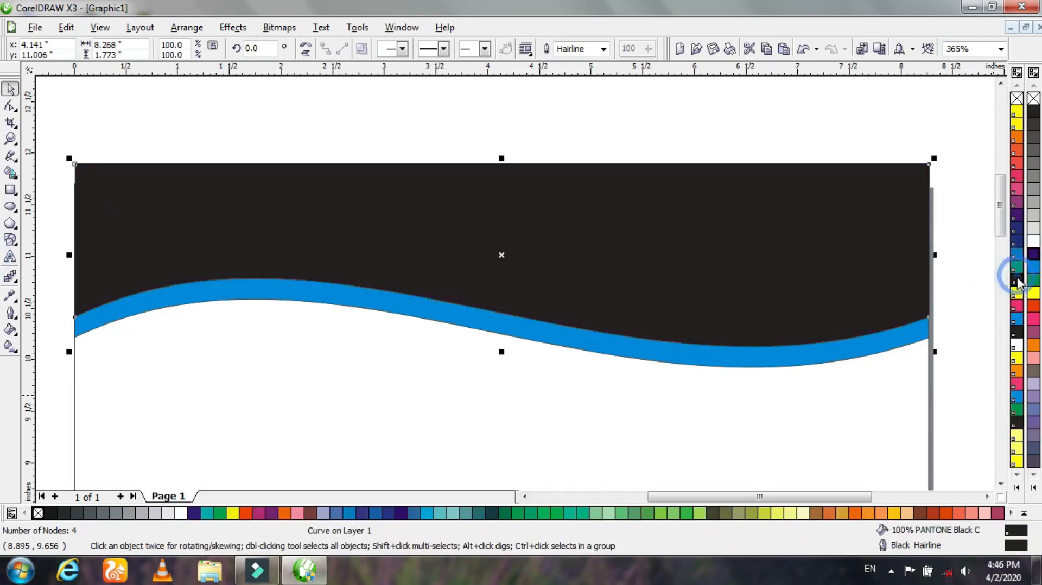
{"action": "left_click", "coordinate": [1017, 243]}
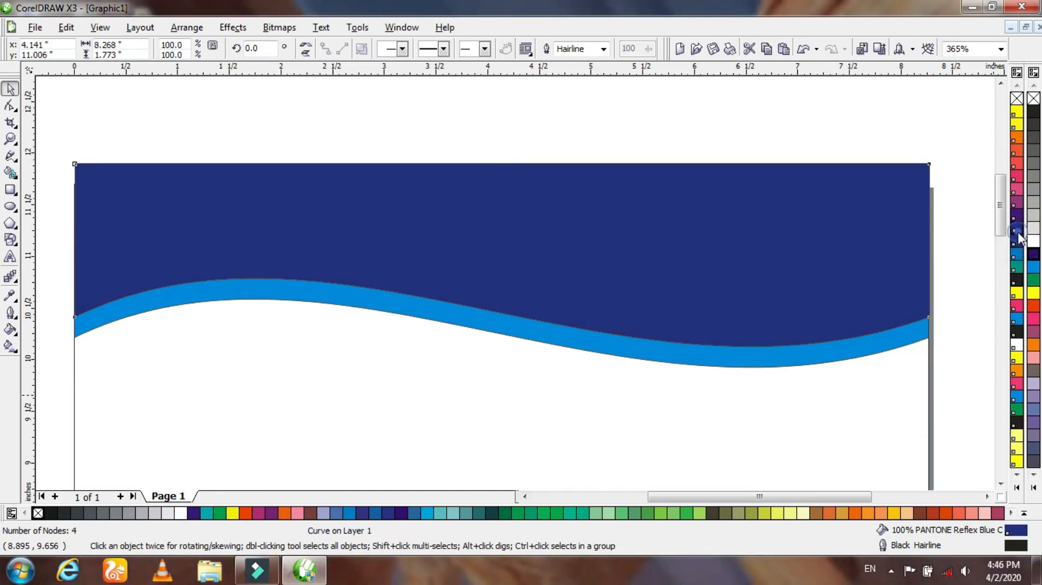
{"action": "left_click", "coordinate": [1015, 218]}
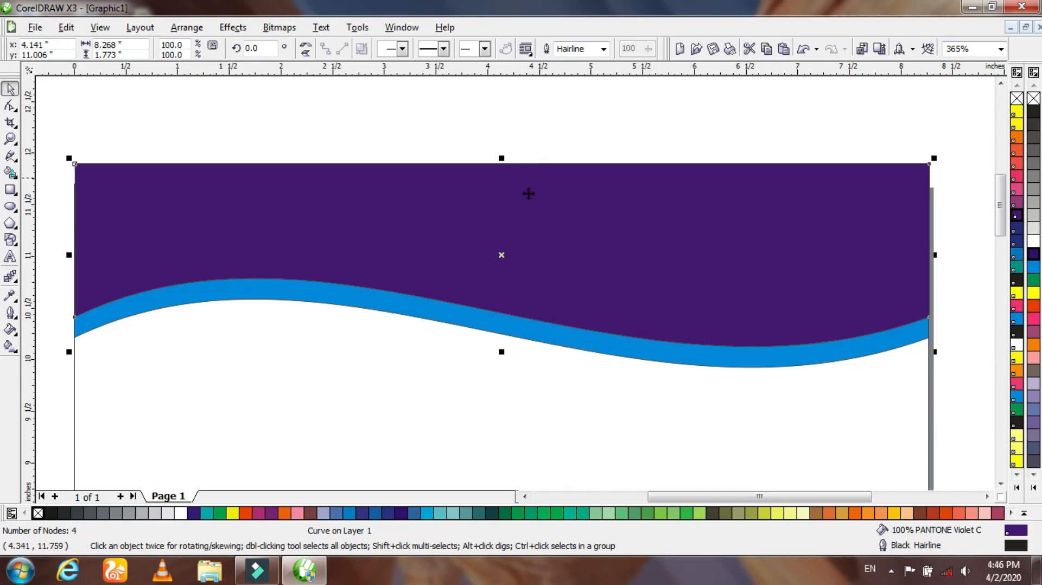
Step: Move the violet wave shape straight down to about 0.2 inches below the cyan shape, keeping their sides aligned
{"action": "left_click_drag", "start_coordinate": [532, 259], "coordinate": [536, 282]}
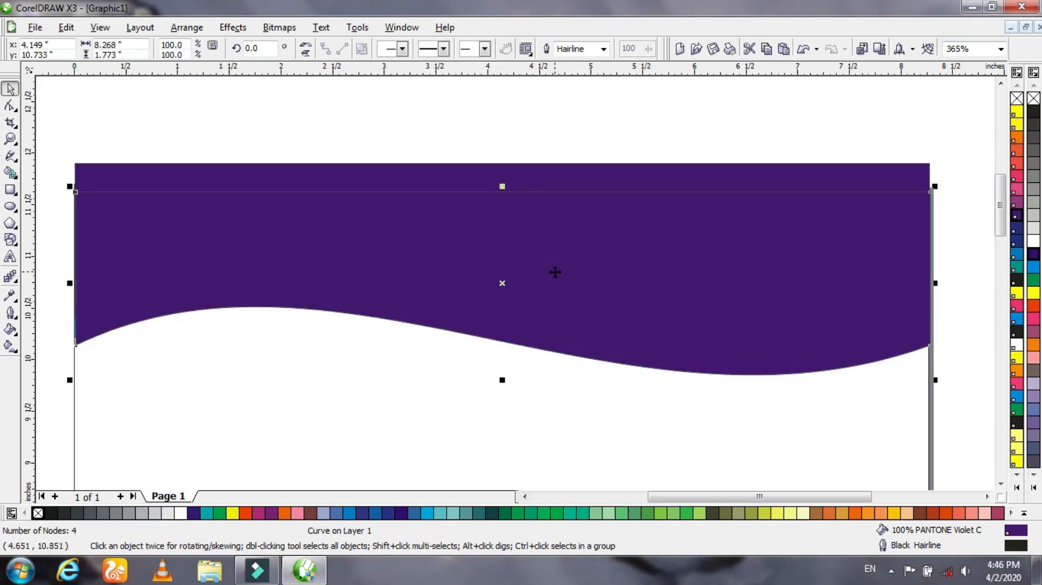
{"action": "key", "text": "ctrl+z"}
{"action": "left_click_drag", "start_coordinate": [543, 237], "coordinate": [541, 277]}
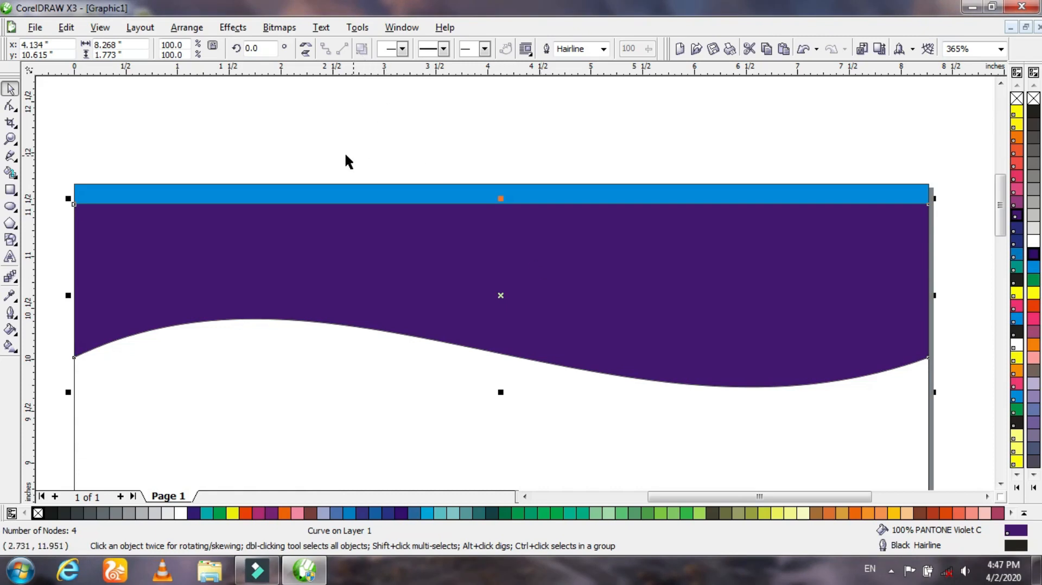
Step: Send the violet wave shape to the back of the page, behind the cyan shape
{"action": "left_click", "coordinate": [187, 27]}
{"action": "left_click", "coordinate": [237, 91]}
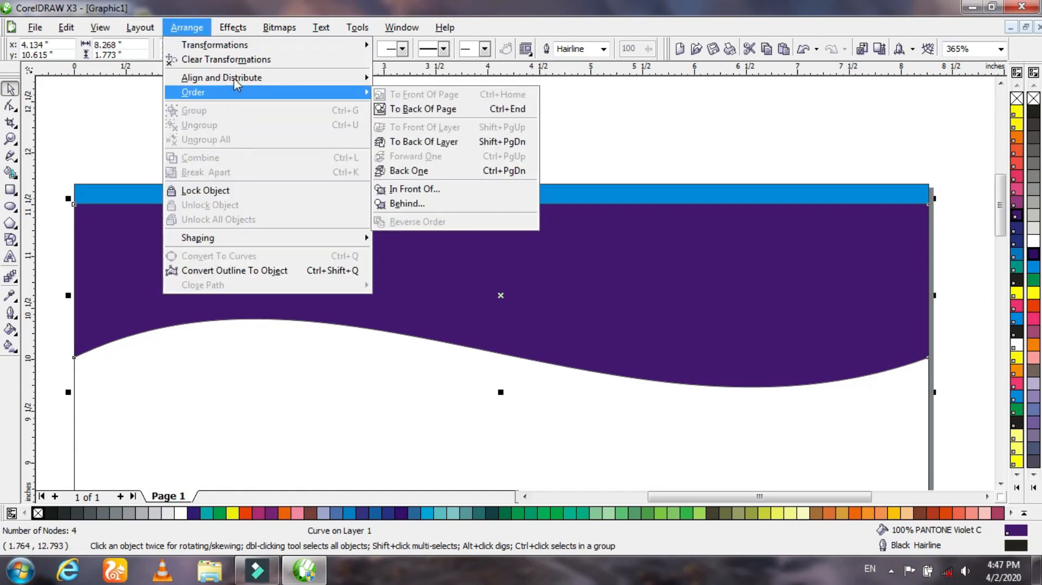
{"action": "mouse_move", "coordinate": [246, 86]}
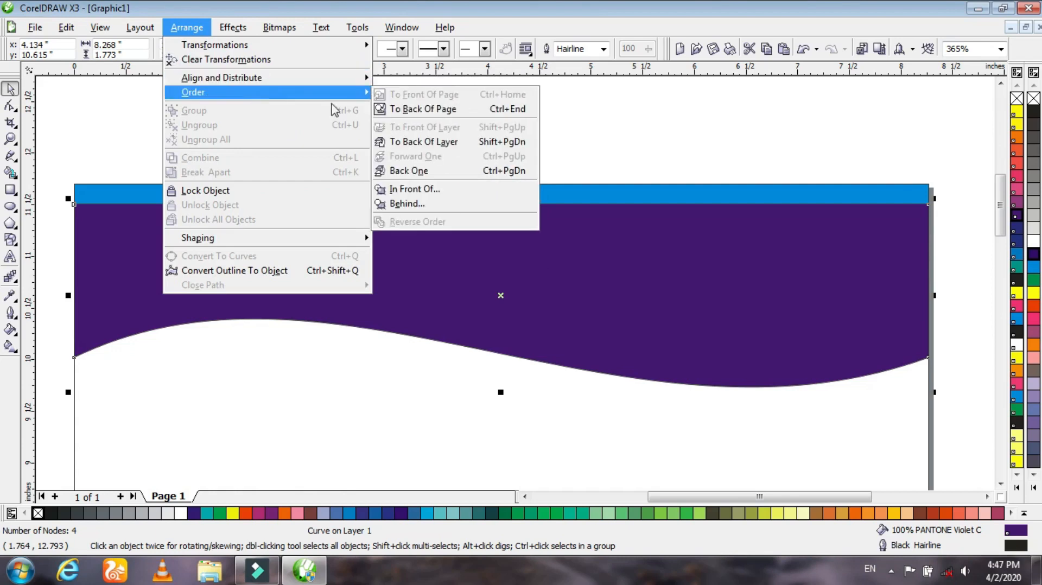
{"action": "left_click", "coordinate": [458, 110]}
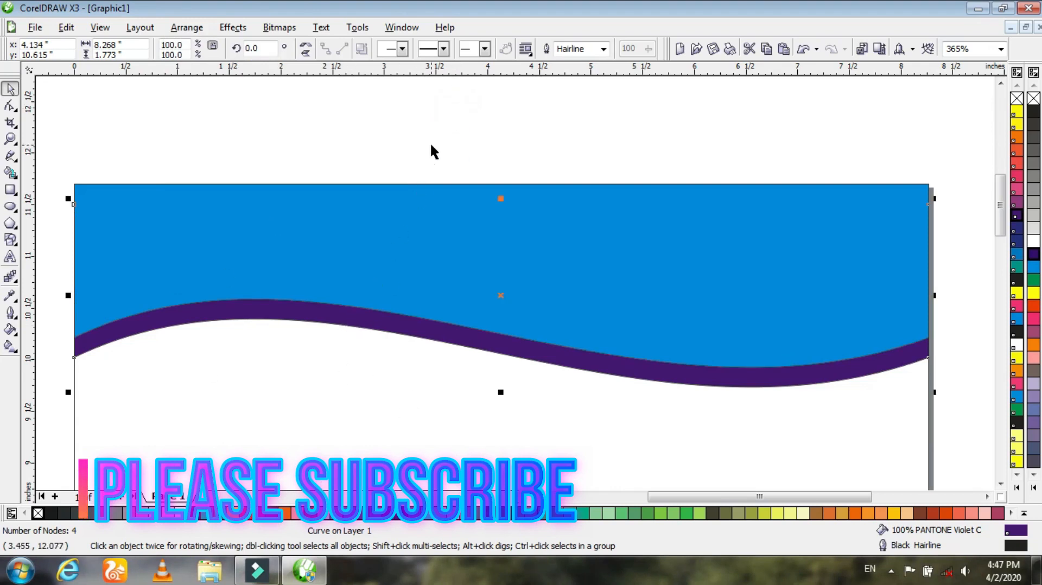
Step: Trim the violet wave shape with the overlapping cyan shape, leaving only the band below the wave
{"action": "left_click_drag", "start_coordinate": [60, 146], "coordinate": [961, 405]}
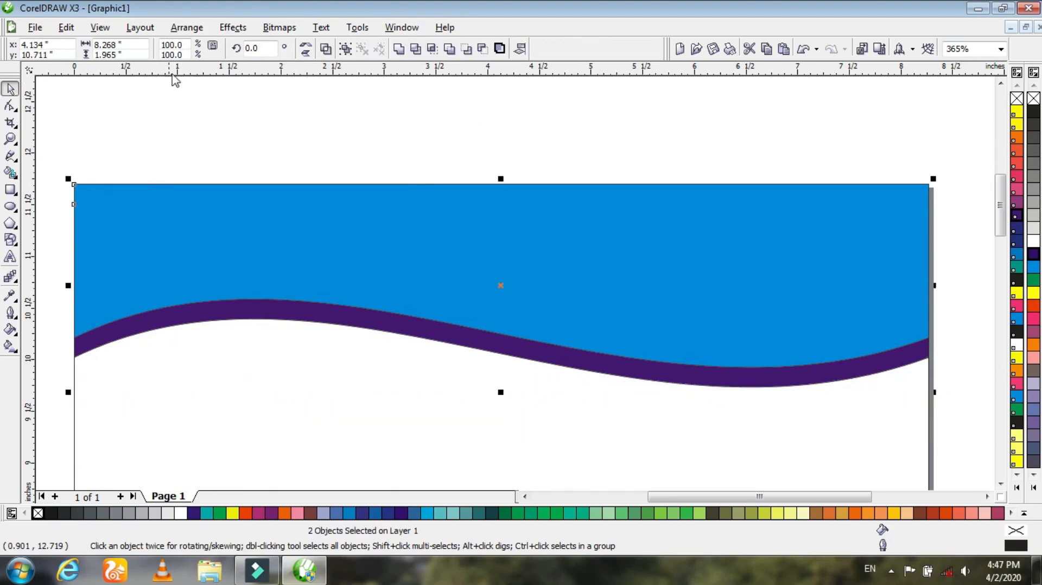
{"action": "left_click", "coordinate": [416, 50]}
{"action": "left_click", "coordinate": [415, 136]}
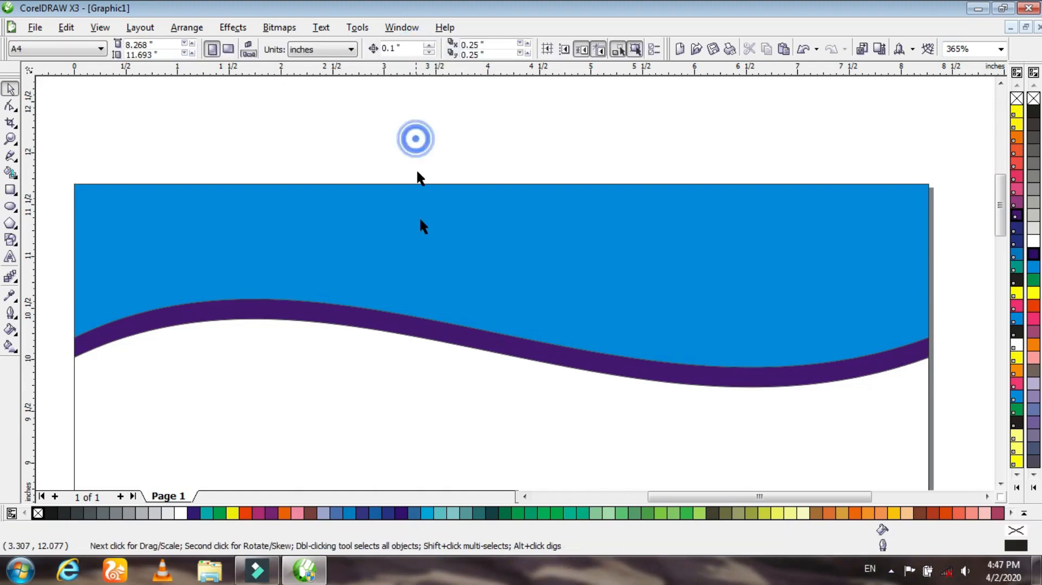
{"action": "left_click_drag", "start_coordinate": [449, 331], "coordinate": [448, 335]}
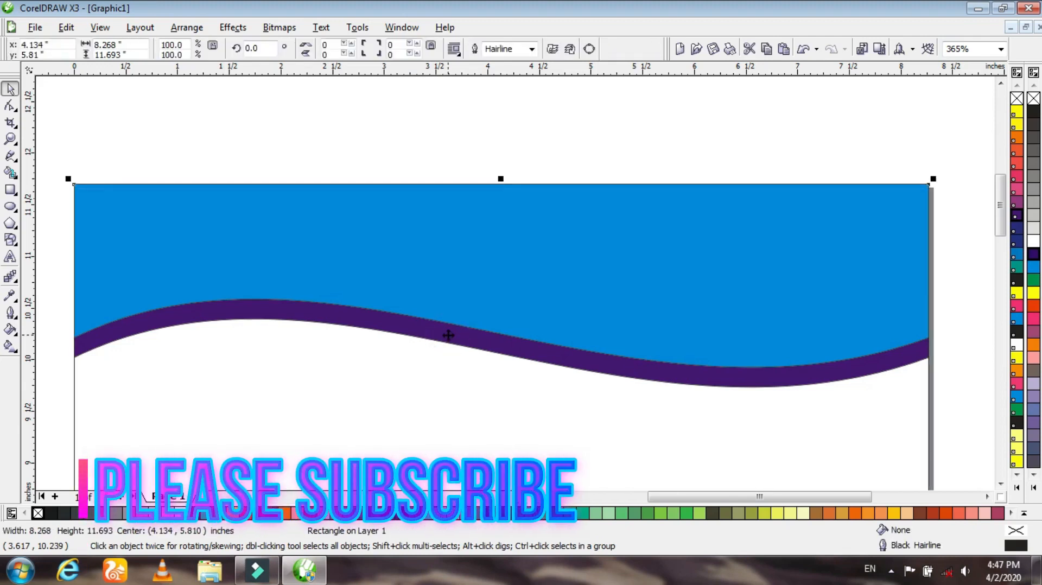
{"action": "left_click", "coordinate": [439, 143]}
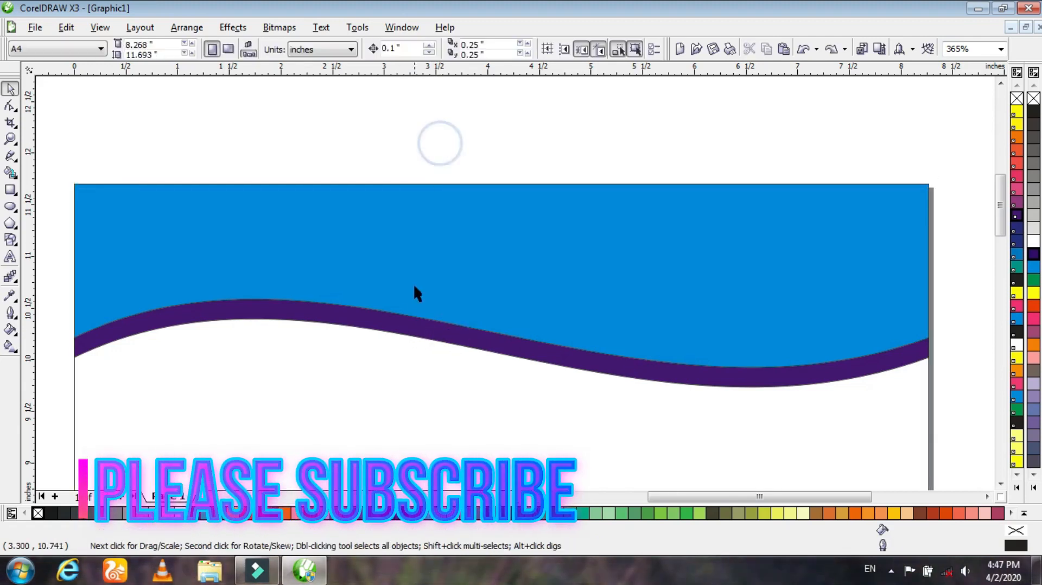
{"action": "left_click", "coordinate": [390, 327]}
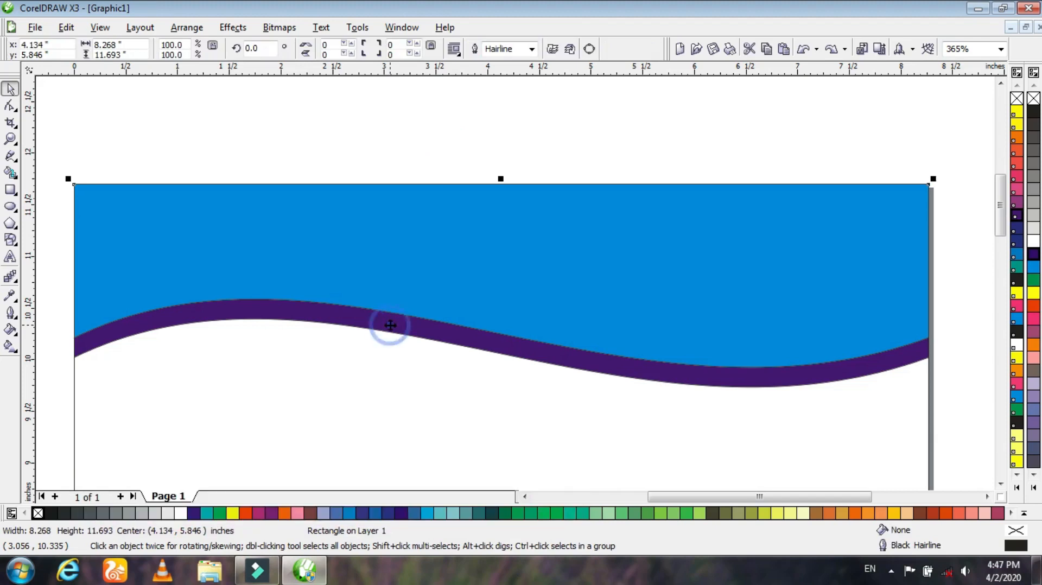
{"action": "left_click", "coordinate": [372, 162]}
{"action": "left_click_drag", "start_coordinate": [313, 267], "coordinate": [315, 245]}
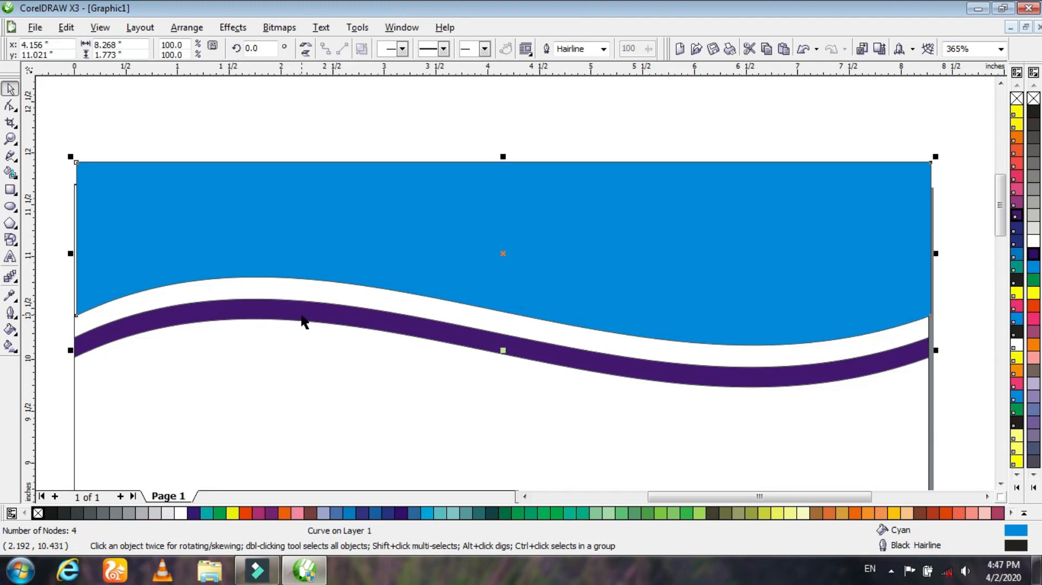
{"action": "key", "text": "ctrl+z"}
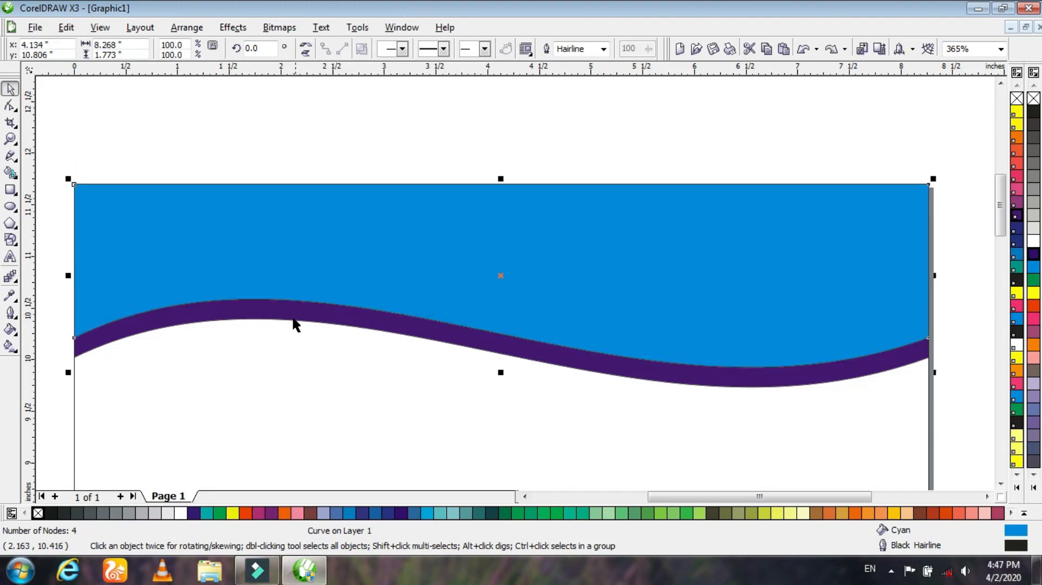
Step: Move the violet band slightly down to leave a thin white gap beneath the cyan shape
{"action": "left_click", "coordinate": [323, 144]}
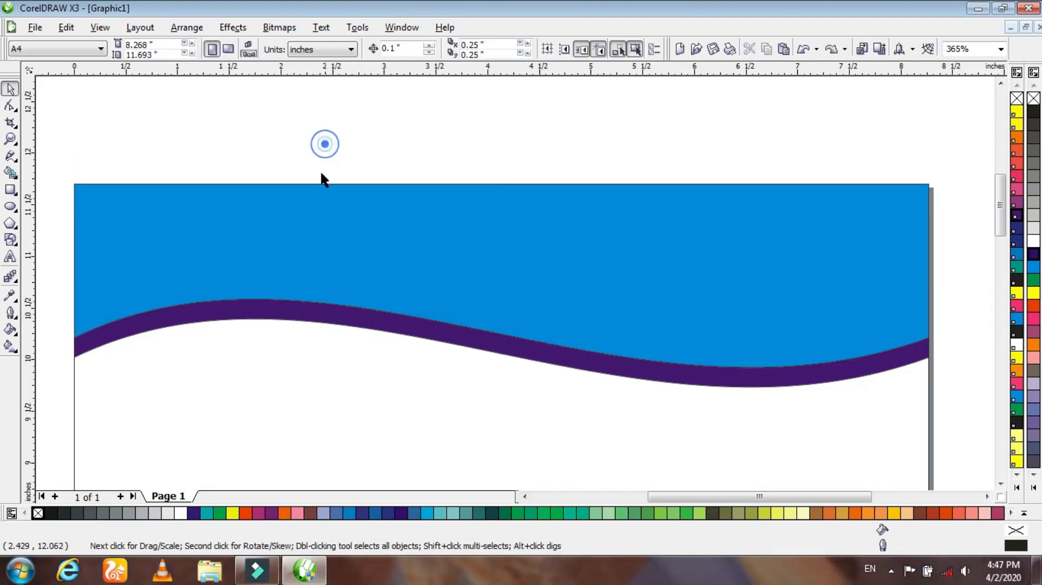
{"action": "left_click", "coordinate": [314, 322]}
{"action": "left_click_drag", "start_coordinate": [314, 321], "coordinate": [314, 329]}
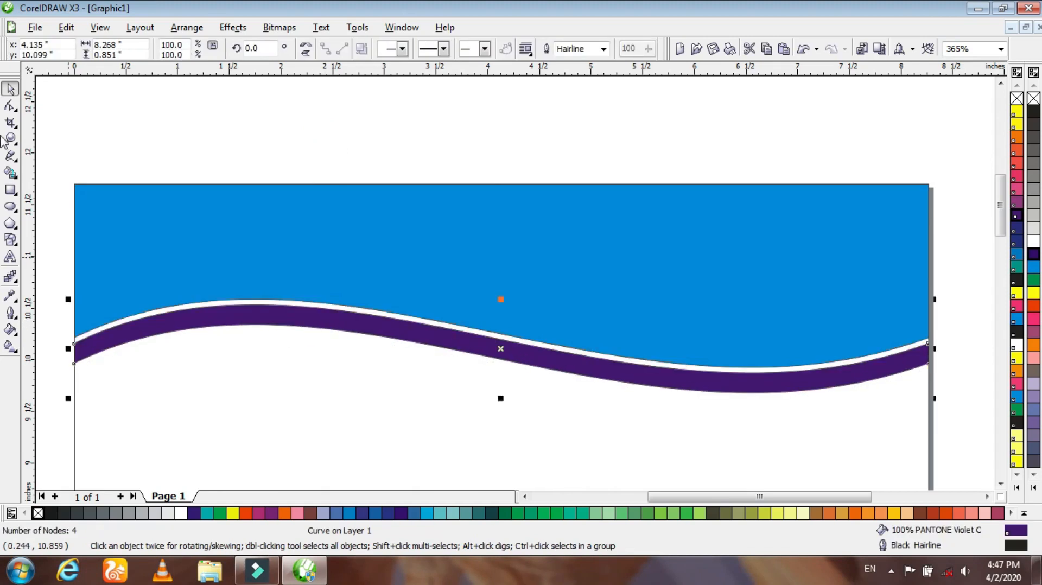
Step: Taper the violet band by raising its lower-right node to the upper one and bending its lower edge until the middle narrows to a sliver
{"action": "left_click", "coordinate": [12, 107]}
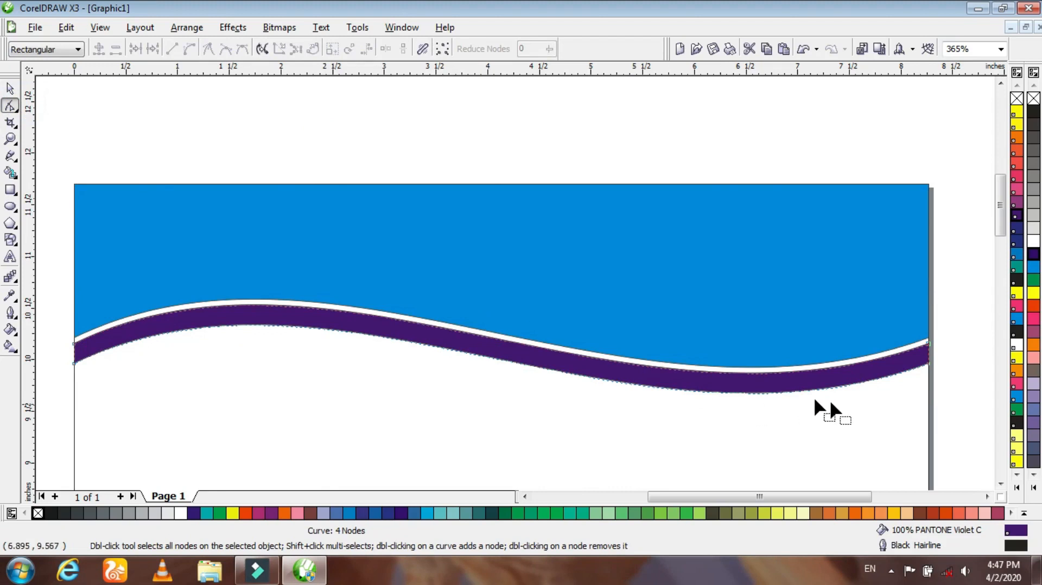
{"action": "left_click_drag", "start_coordinate": [926, 367], "coordinate": [929, 349]}
{"action": "left_click_drag", "start_coordinate": [632, 453], "coordinate": [692, 470]}
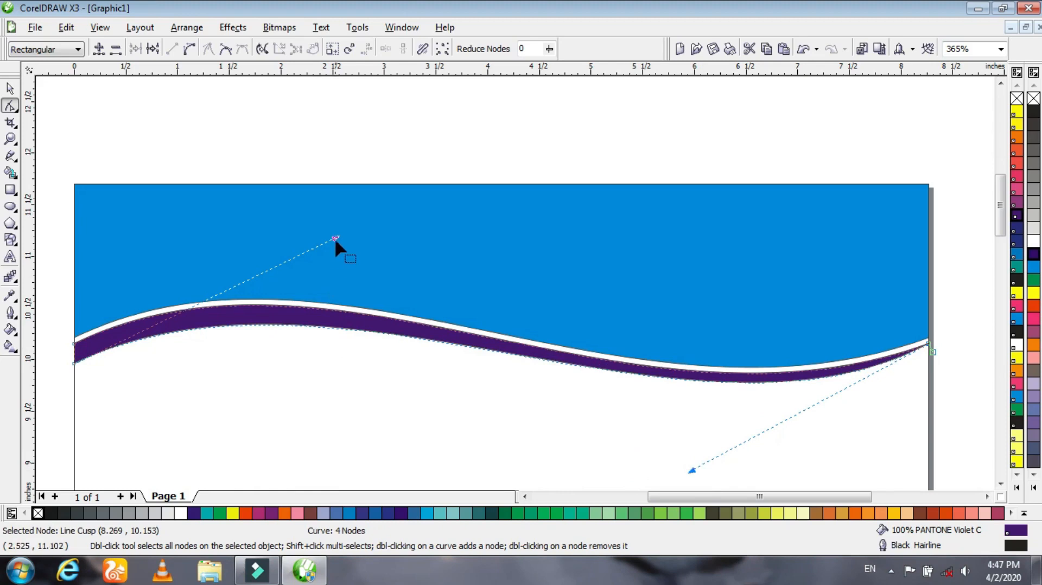
{"action": "left_click_drag", "start_coordinate": [337, 235], "coordinate": [345, 205]}
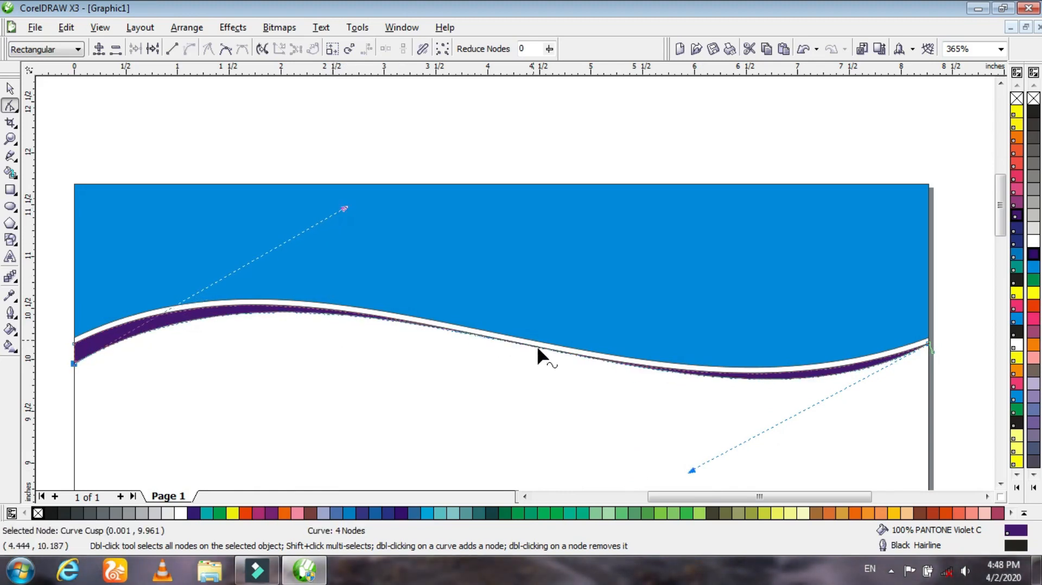
{"action": "left_click_drag", "start_coordinate": [688, 467], "coordinate": [682, 478]}
{"action": "left_click_drag", "start_coordinate": [346, 208], "coordinate": [392, 206]}
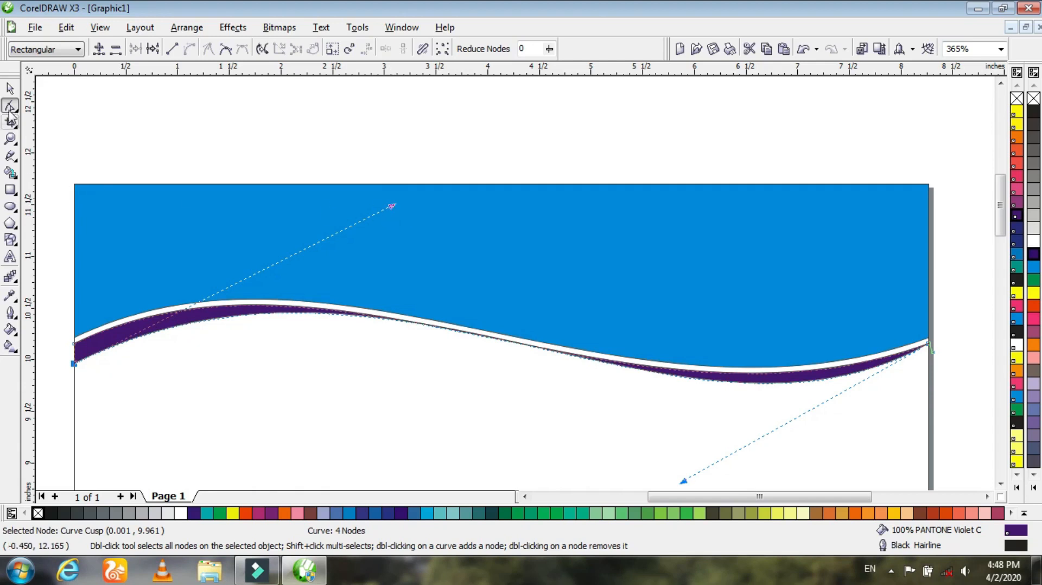
Step: Remove the outline from the cyan header shape
{"action": "left_click", "coordinate": [12, 90]}
{"action": "left_click", "coordinate": [327, 144]}
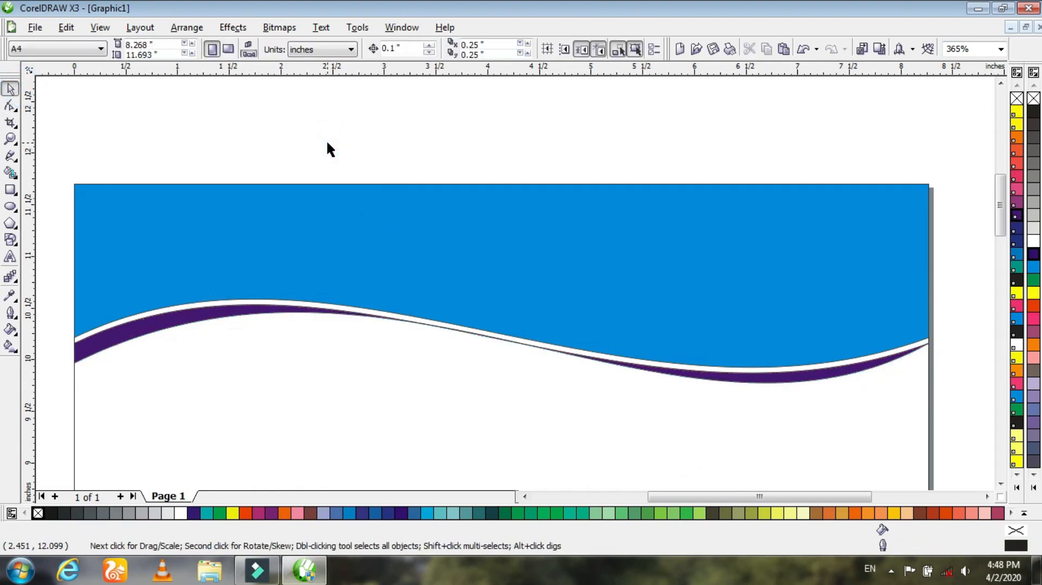
{"action": "left_click", "coordinate": [447, 199]}
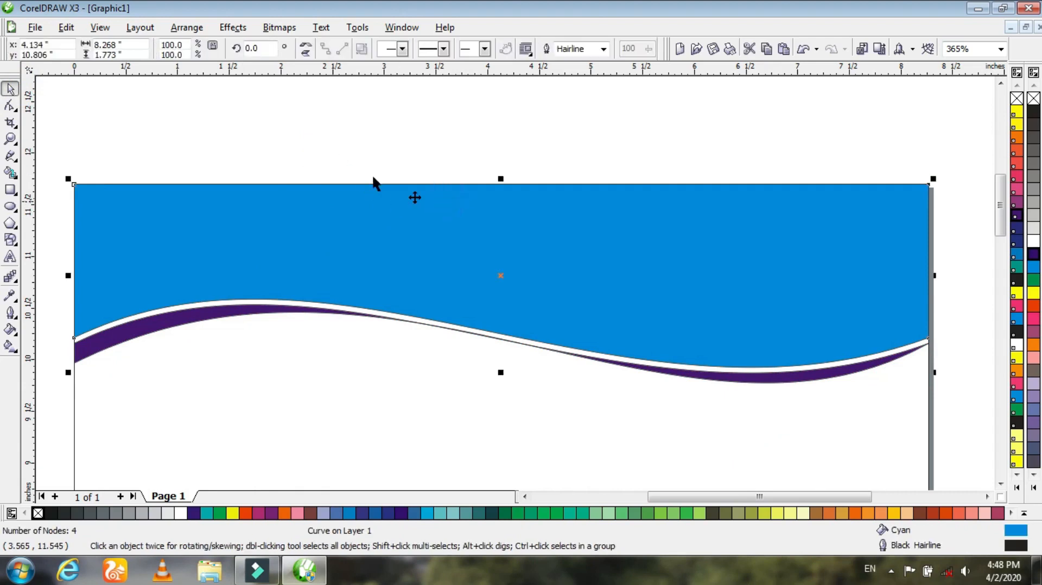
{"action": "left_click", "coordinate": [337, 107]}
{"action": "key", "text": "z"}
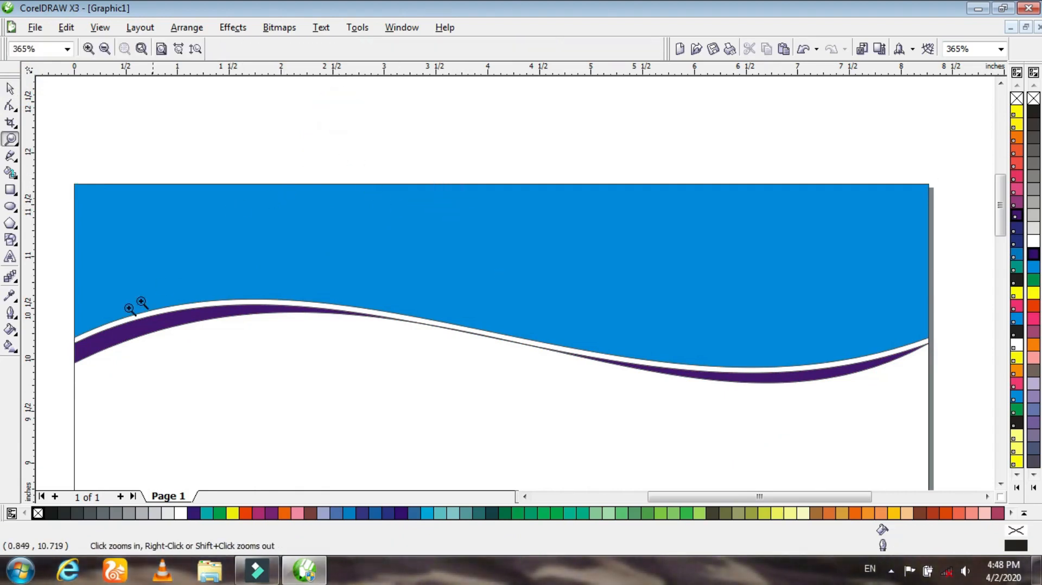
{"action": "left_click_drag", "start_coordinate": [259, 281], "coordinate": [363, 374]}
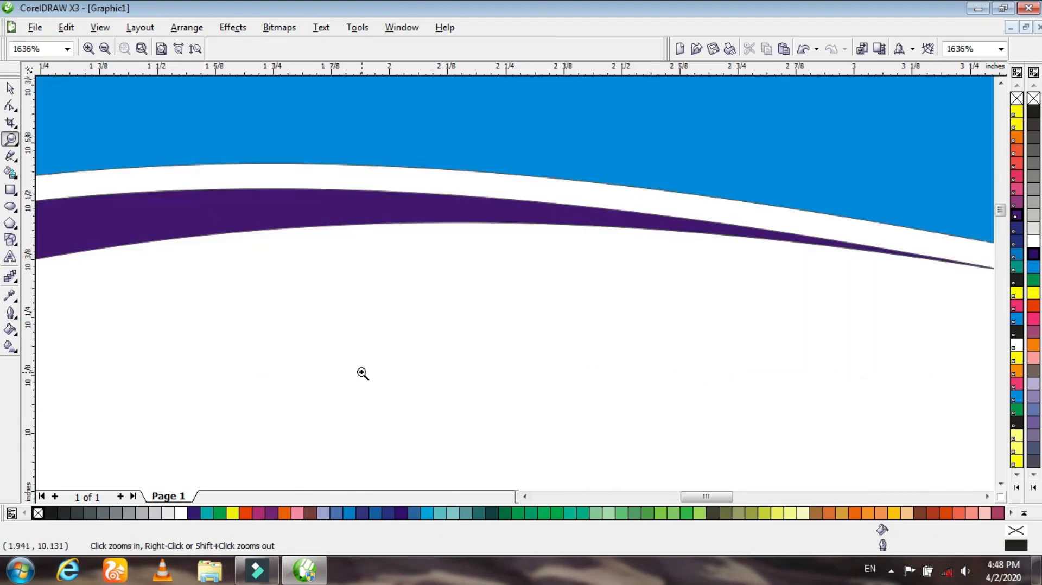
{"action": "left_click", "coordinate": [10, 87]}
{"action": "left_click", "coordinate": [713, 136]}
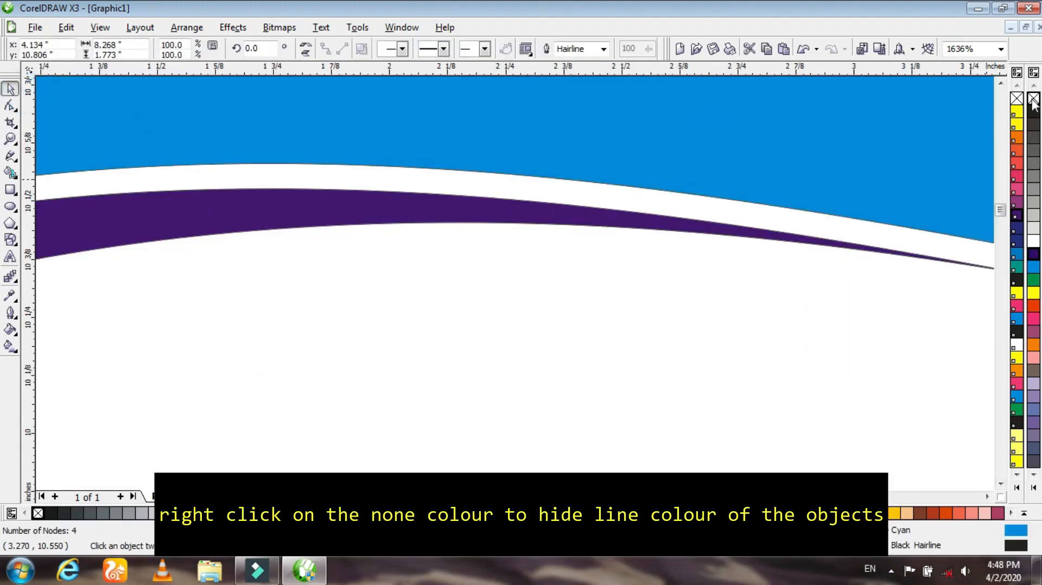
{"action": "right_click", "coordinate": [1033, 99]}
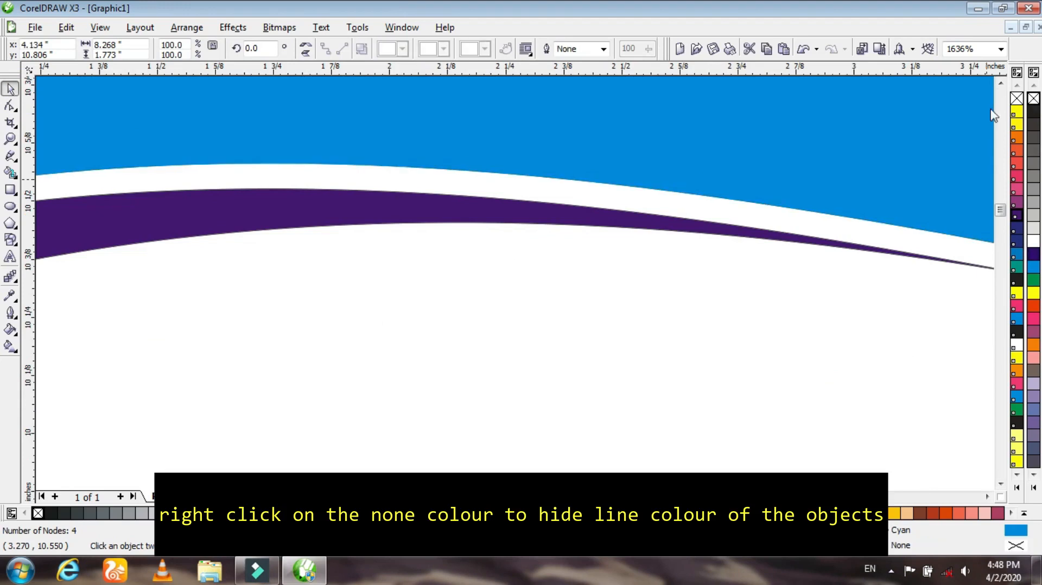
Step: Remove the outline from the page-sized rectangle behind the header
{"action": "left_click", "coordinate": [627, 215]}
{"action": "right_click", "coordinate": [1033, 99]}
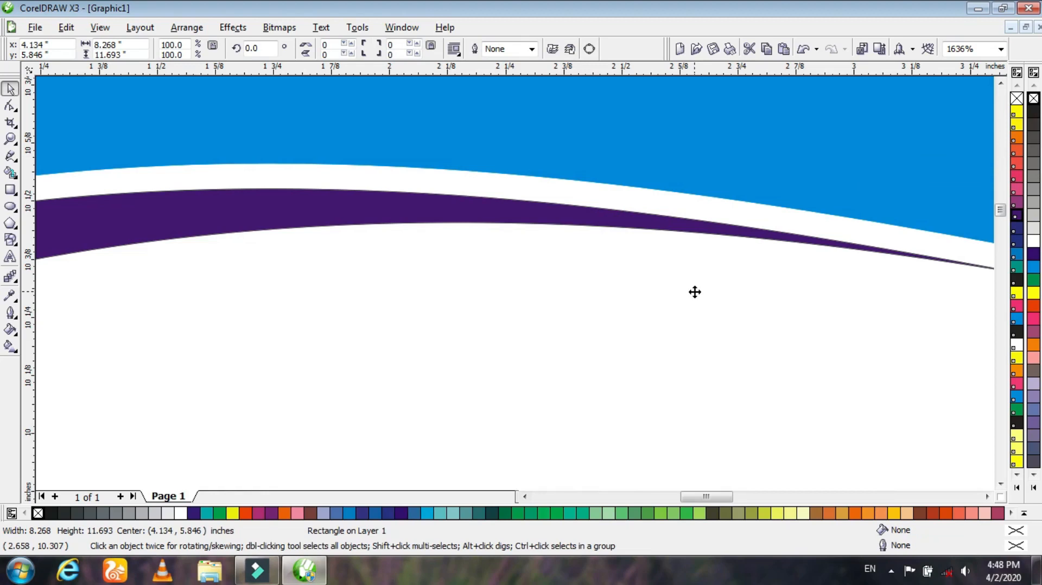
{"action": "key", "text": "F4"}
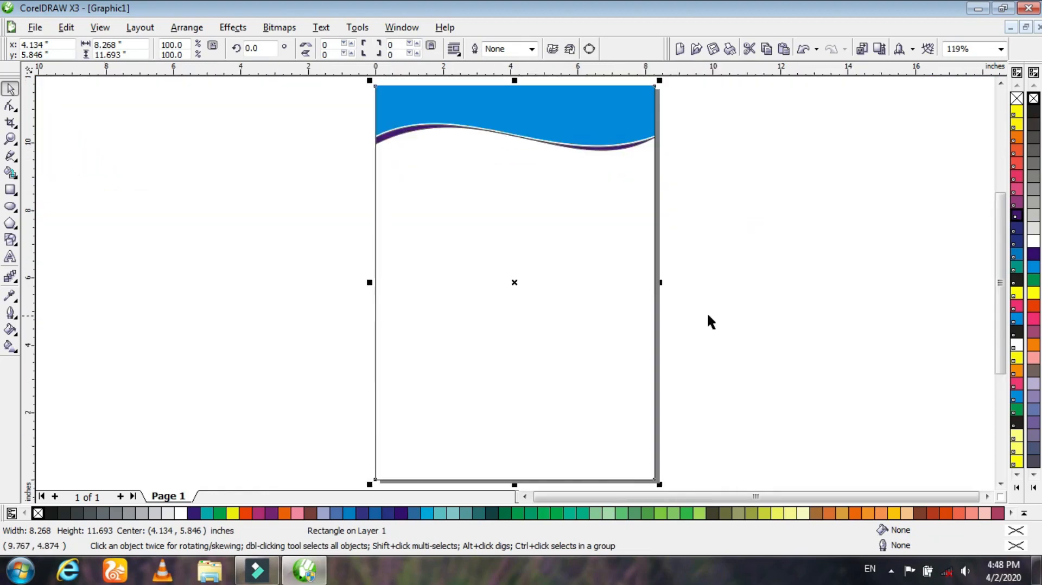
{"action": "left_click", "coordinate": [746, 245]}
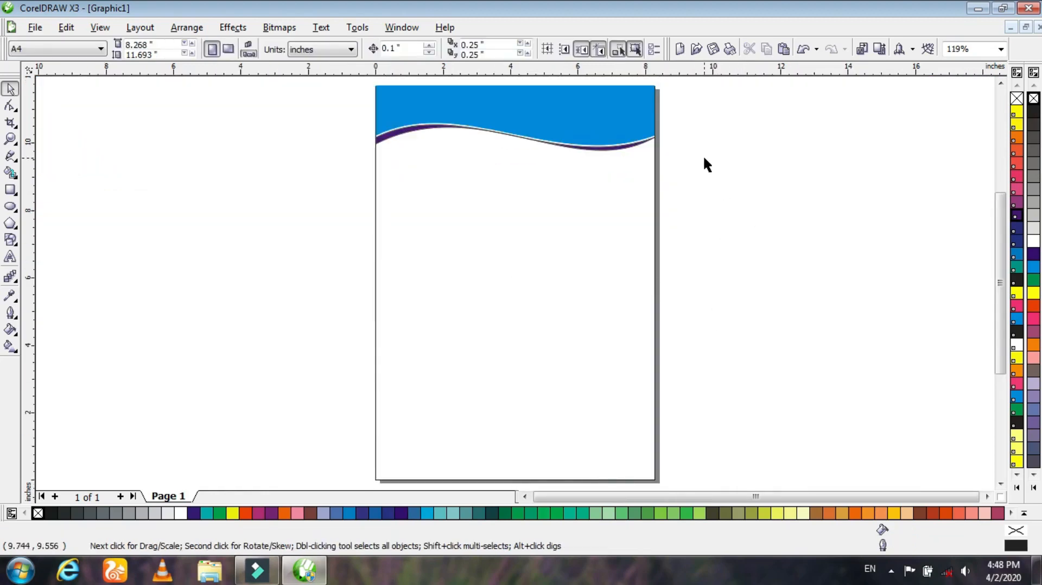
Step: Duplicate the cyan header shape and its violet band together, placing the copy around the middle of the page
{"action": "left_click_drag", "start_coordinate": [703, 181], "coordinate": [332, 101]}
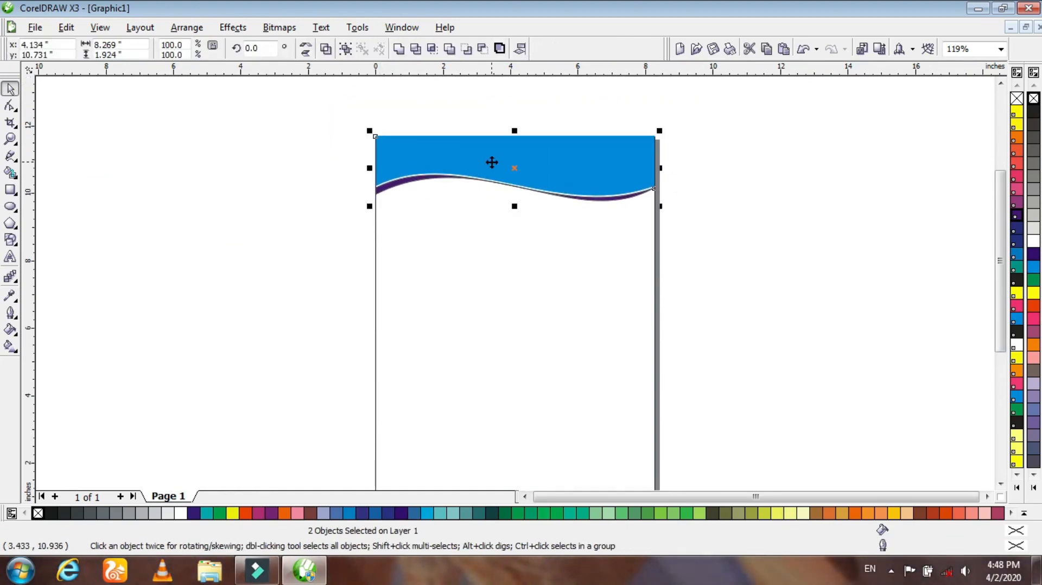
{"action": "left_click_drag", "start_coordinate": [492, 162], "coordinate": [495, 343]}
{"action": "right_click", "coordinate": [494, 343]}
{"action": "left_click_drag", "start_coordinate": [1000, 230], "coordinate": [1013, 273]}
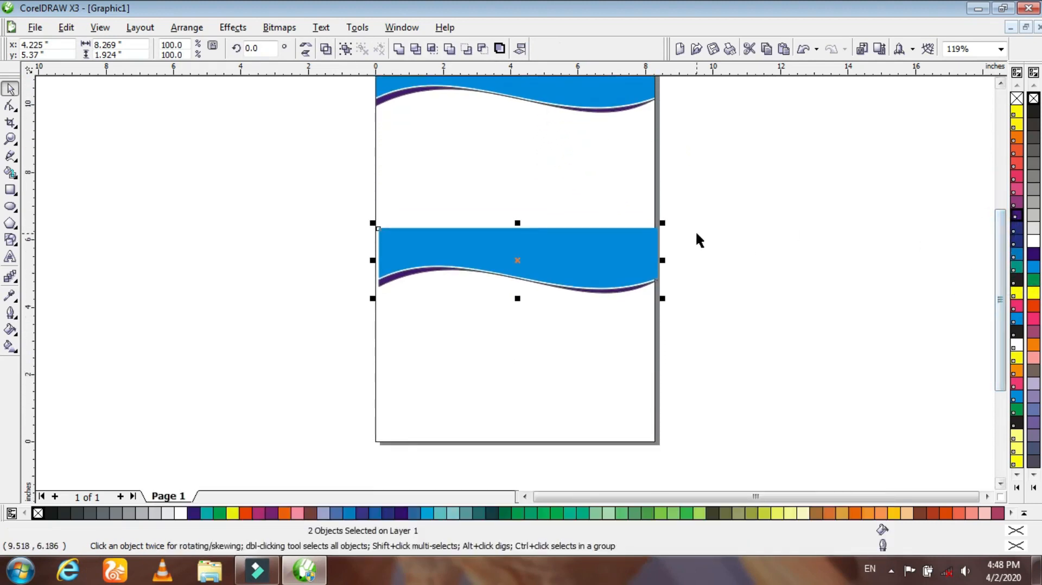
Step: Mirror the copied wave shapes horizontally and vertically, and move them to the page's bottom edge as a footer extending slightly past it
{"action": "left_click", "coordinate": [305, 45]}
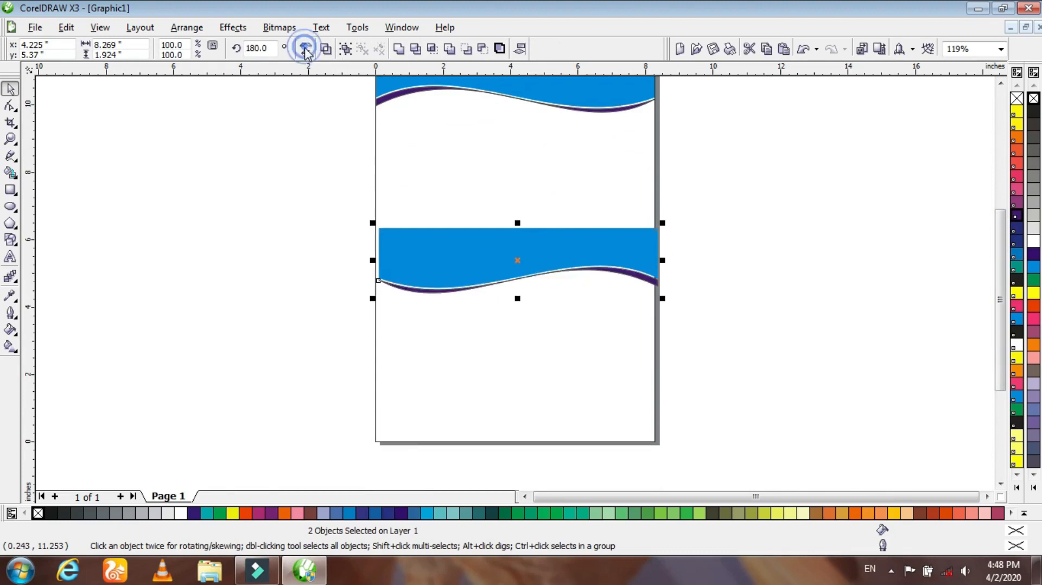
{"action": "left_click", "coordinate": [306, 52]}
{"action": "left_click_drag", "start_coordinate": [441, 263], "coordinate": [437, 445]}
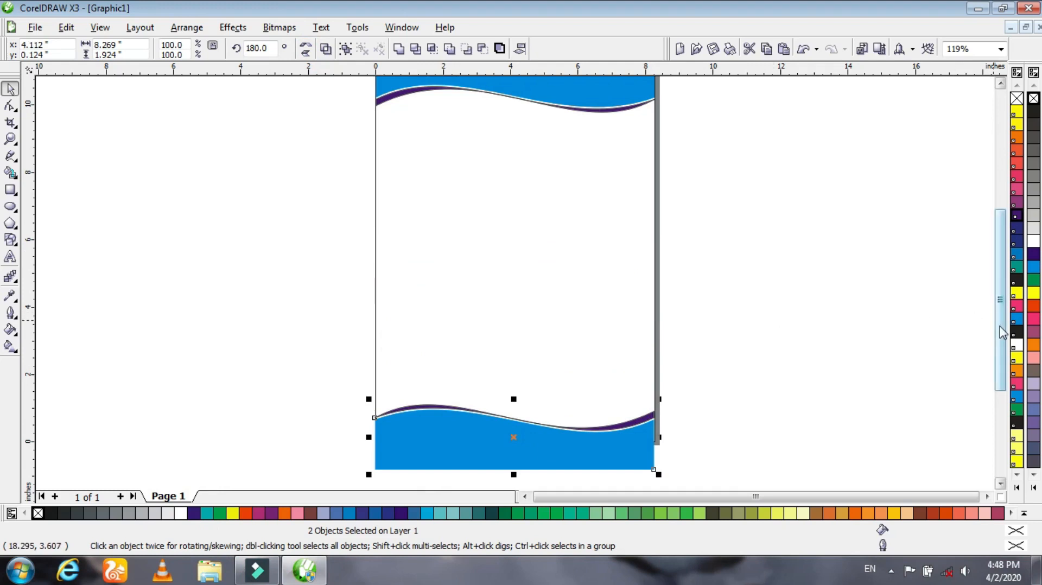
Step: Group the header and footer shapes into one object
{"action": "scroll", "coordinate": [1000, 324], "scroll_direction": "up", "scroll_amount": 3}
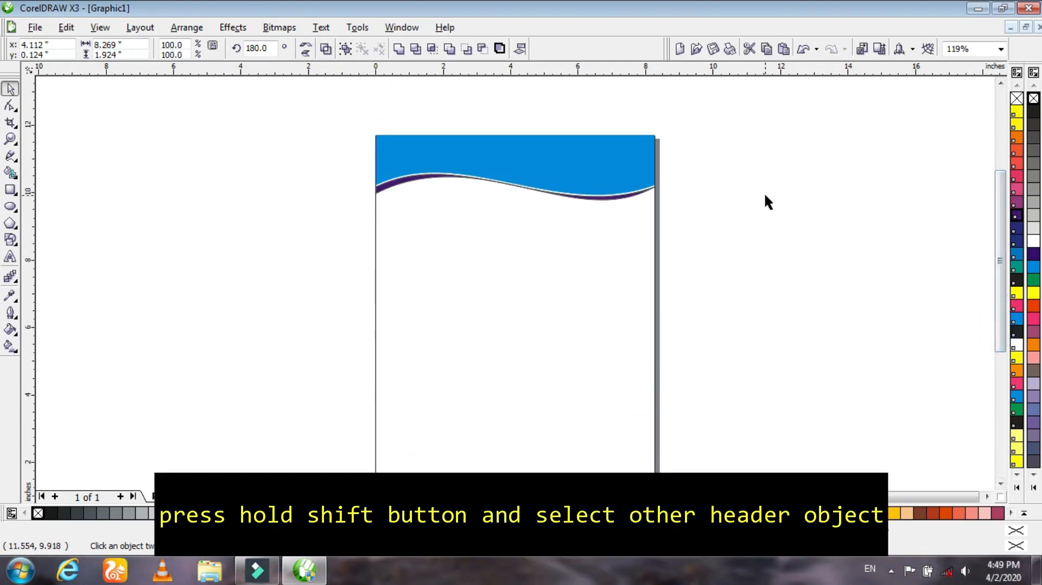
{"action": "left_click_drag", "start_coordinate": [327, 112], "coordinate": [768, 242]}
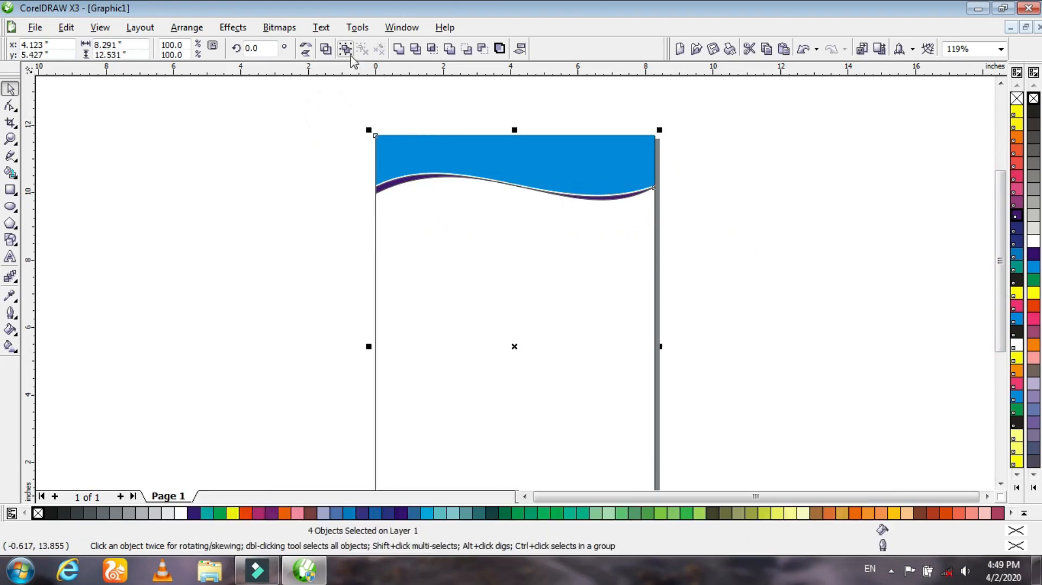
{"action": "left_click", "coordinate": [347, 51]}
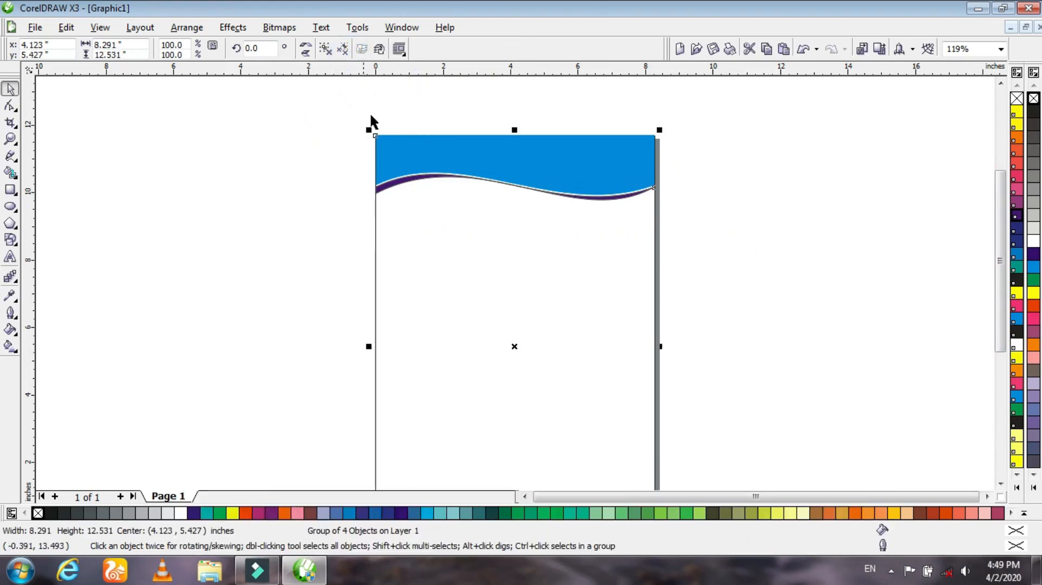
Step: Move the header and footer group to the right of the page and PowerClip it inside the page-sized rectangle
{"action": "left_click_drag", "start_coordinate": [530, 178], "coordinate": [801, 180]}
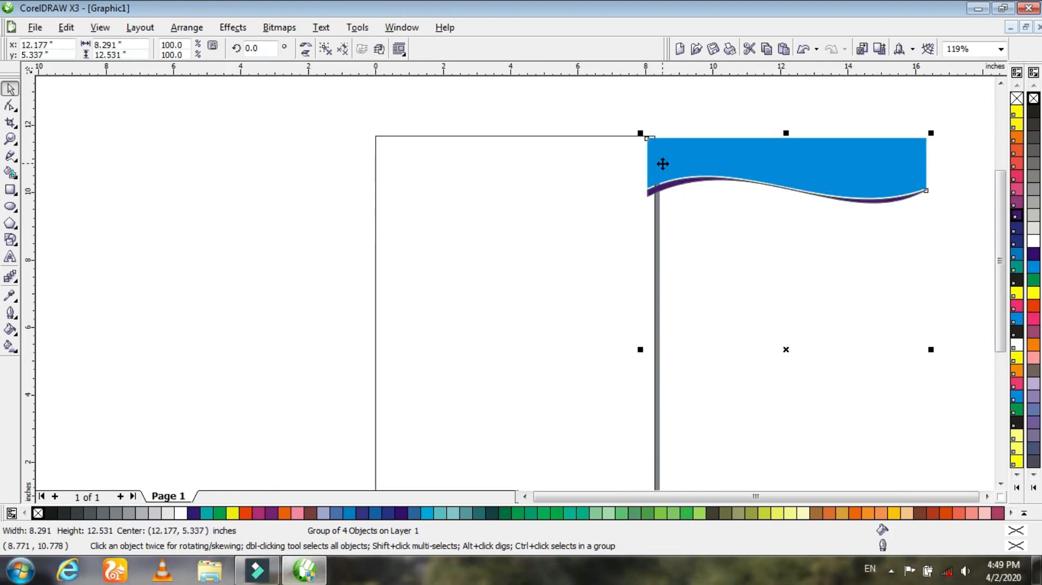
{"action": "key", "text": "F4"}
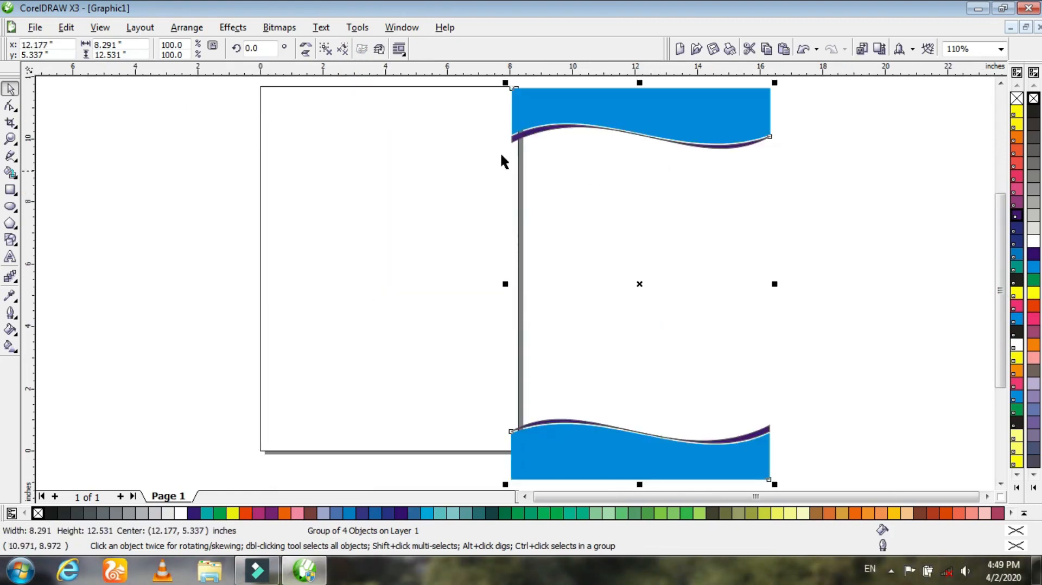
{"action": "left_click", "coordinate": [233, 28]}
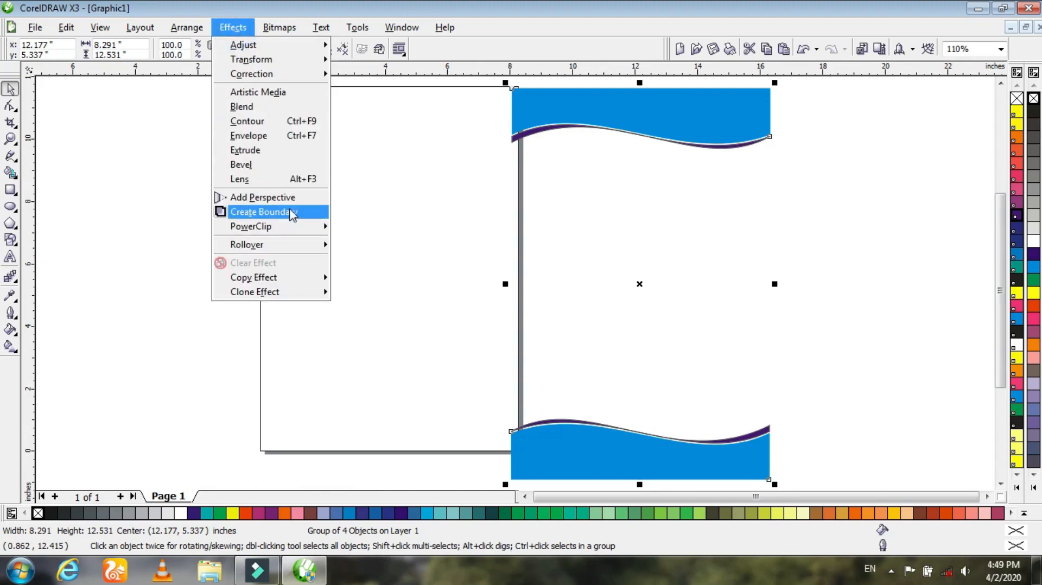
{"action": "mouse_move", "coordinate": [299, 226]}
{"action": "left_click", "coordinate": [381, 227]}
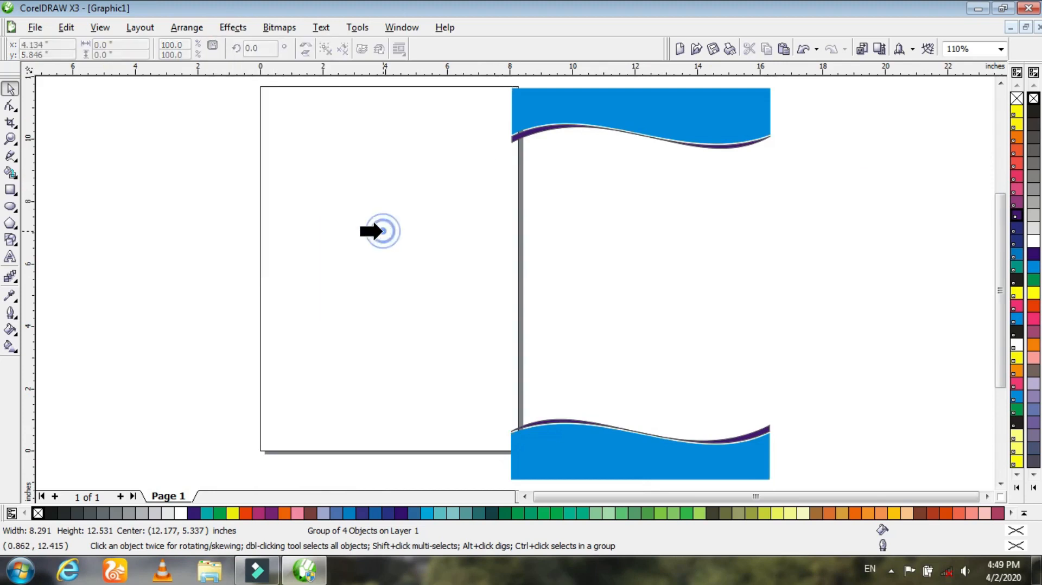
{"action": "left_click", "coordinate": [295, 216]}
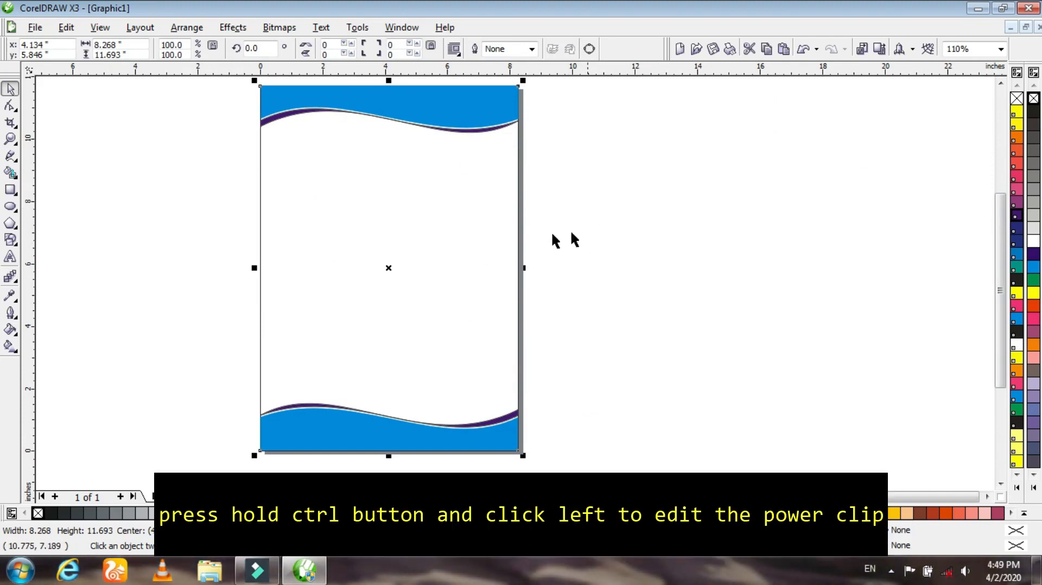
Step: Edit the PowerClip contents, moving the group down until the header's top edge meets the page's top edge, and finish editing
{"action": "left_click", "coordinate": [450, 210], "text": "ctrl"}
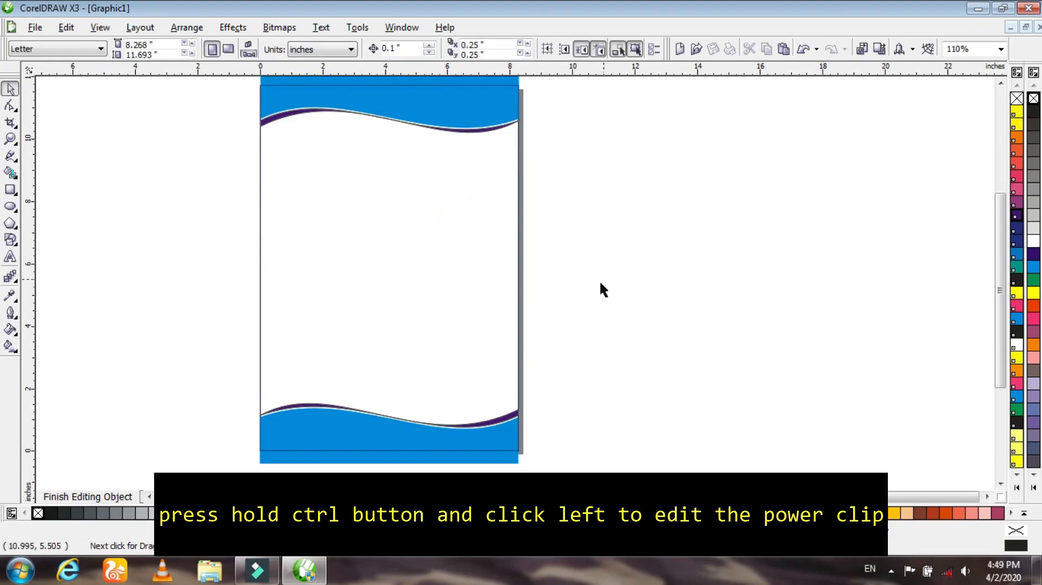
{"action": "left_click_drag", "start_coordinate": [317, 425], "coordinate": [315, 434]}
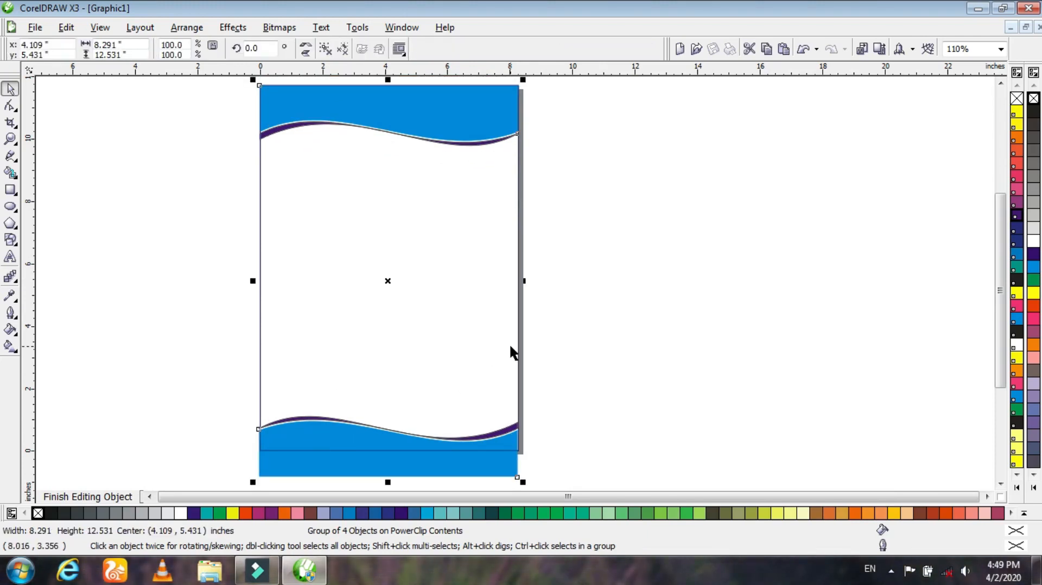
{"action": "left_click", "coordinate": [567, 256], "text": "ctrl"}
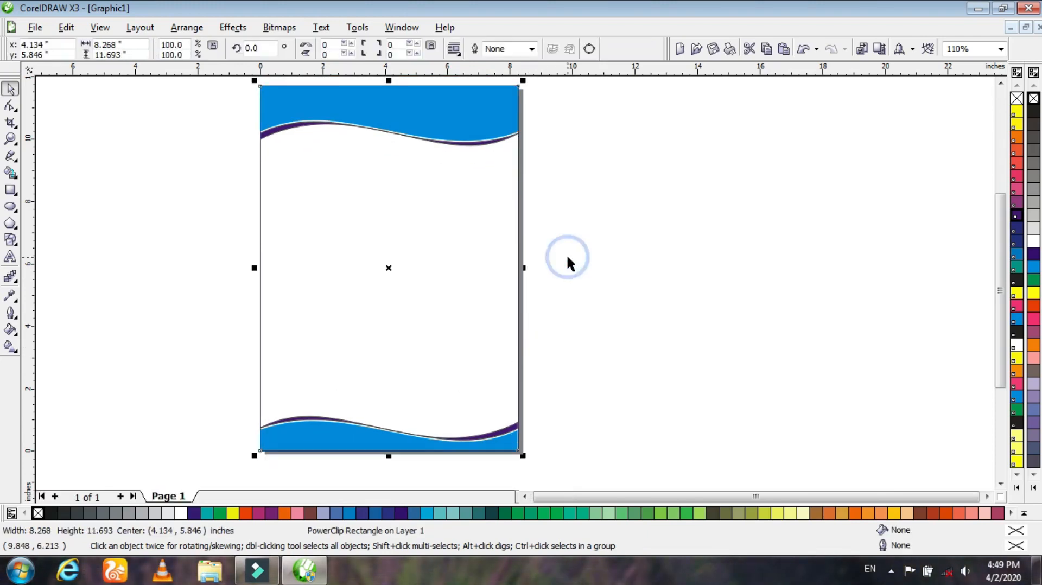
{"action": "left_click", "coordinate": [564, 336]}
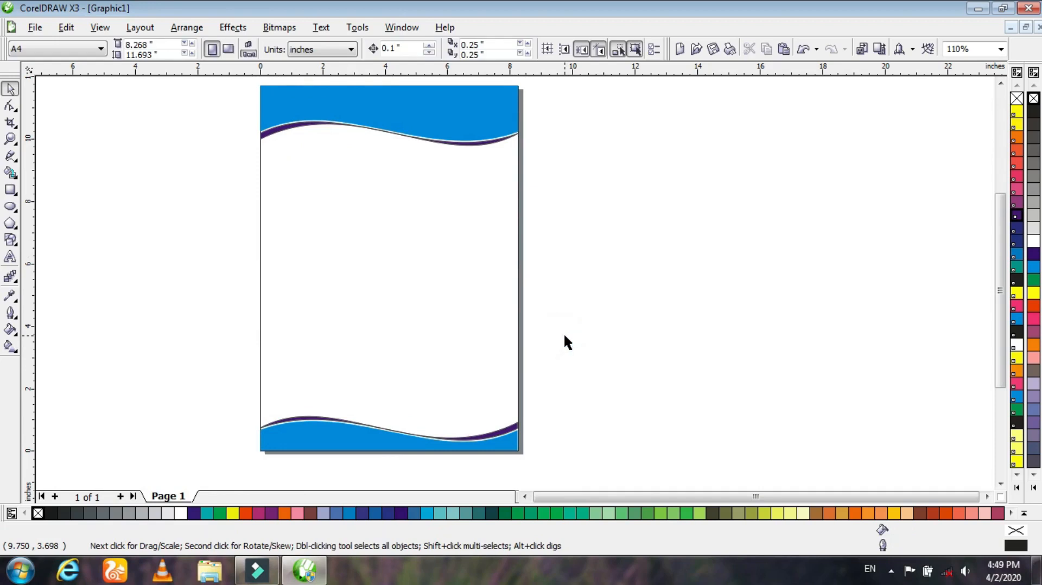
Step: Reopen the PowerClip contents for editing and ungroup the header and footer shapes
{"action": "left_click", "coordinate": [463, 308]}
{"action": "left_click", "coordinate": [389, 326], "text": "ctrl"}
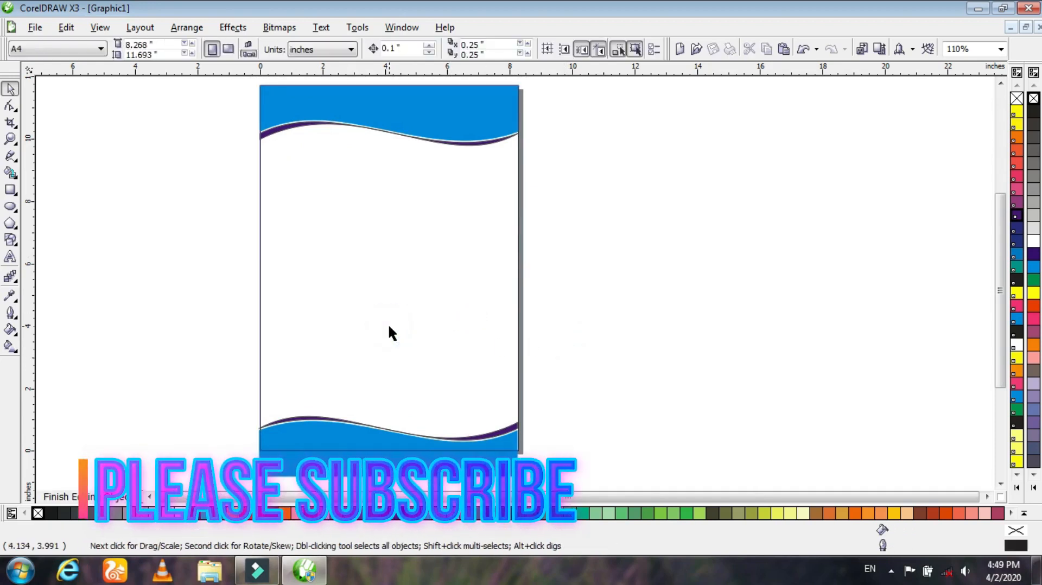
{"action": "left_click", "coordinate": [591, 348]}
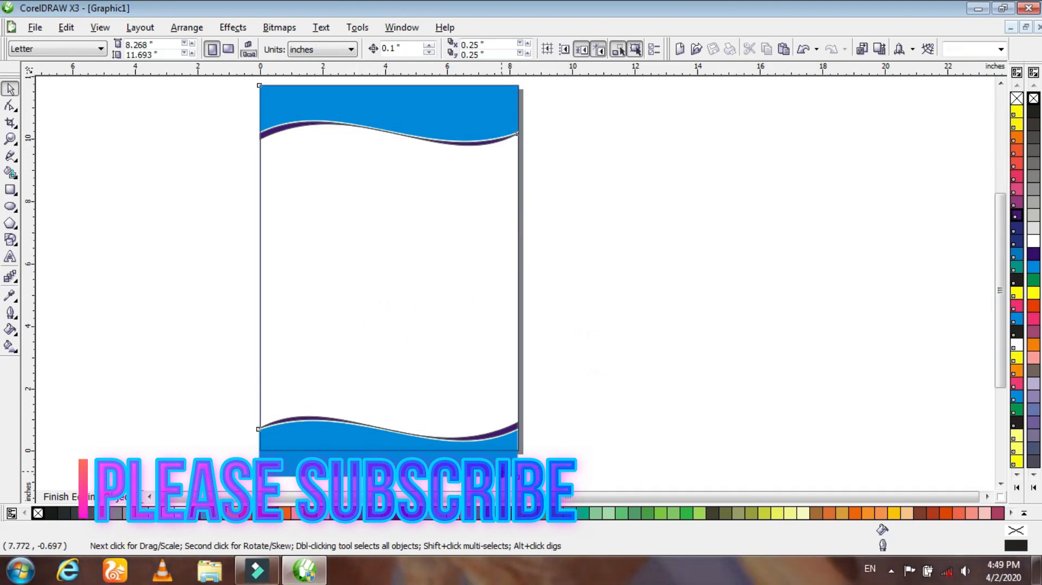
{"action": "left_click", "coordinate": [502, 472]}
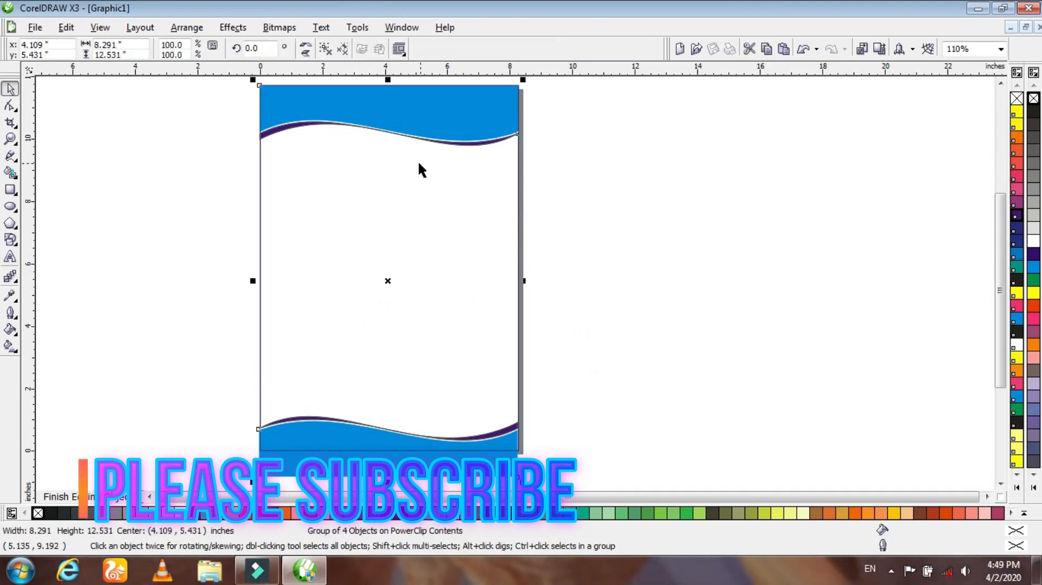
{"action": "left_click", "coordinate": [345, 49]}
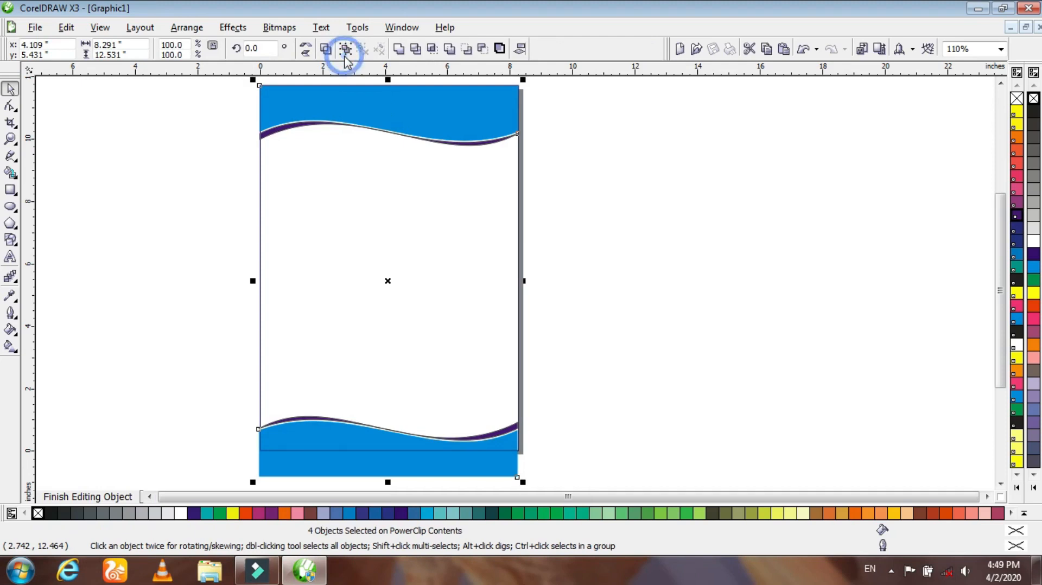
Step: Fill the large cyan footer shape with the dark palette colour Blue
{"action": "left_click", "coordinate": [693, 337]}
{"action": "left_click", "coordinate": [509, 470]}
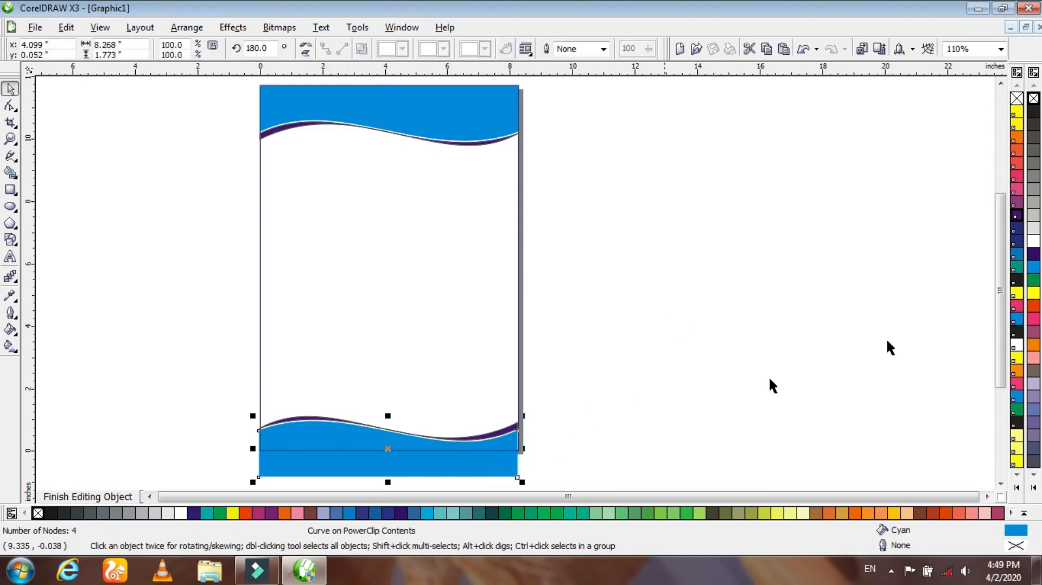
{"action": "left_click", "coordinate": [1034, 254]}
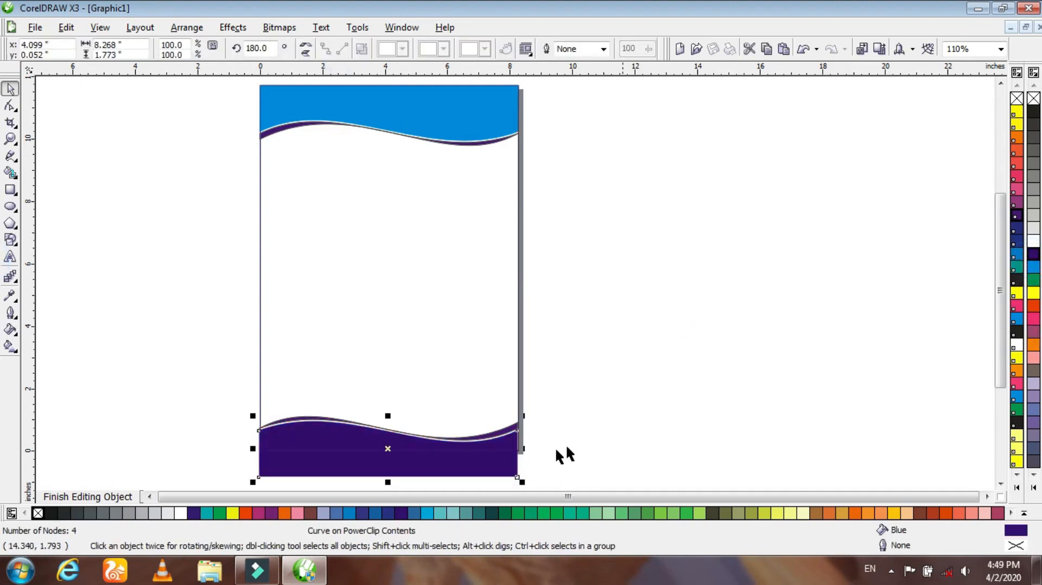
Step: Give the thin violet footer band a cyan fill and a cyan outline
{"action": "left_click", "coordinate": [504, 430]}
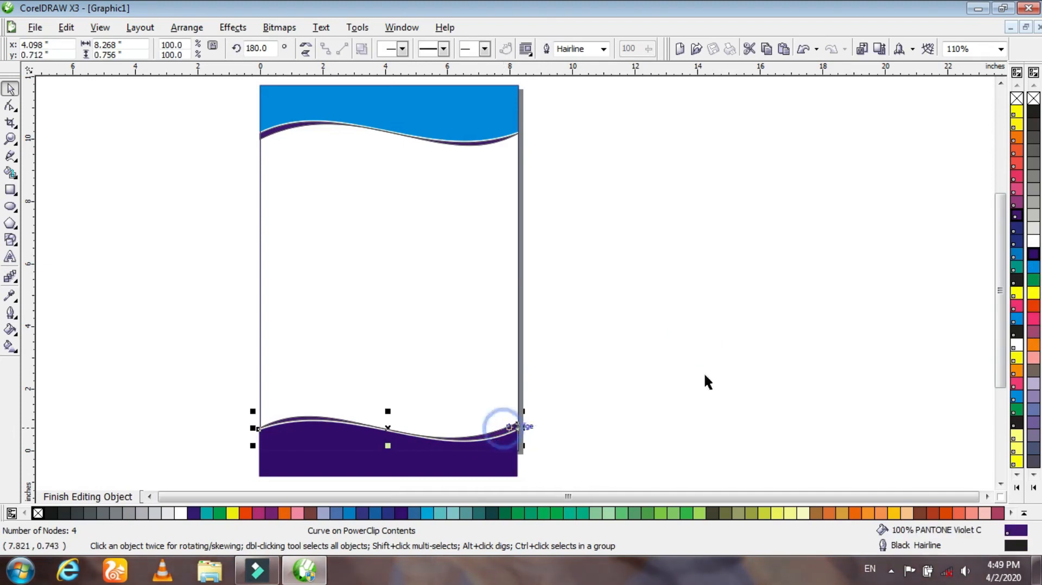
{"action": "left_click", "coordinate": [1034, 268]}
{"action": "right_click", "coordinate": [1035, 270]}
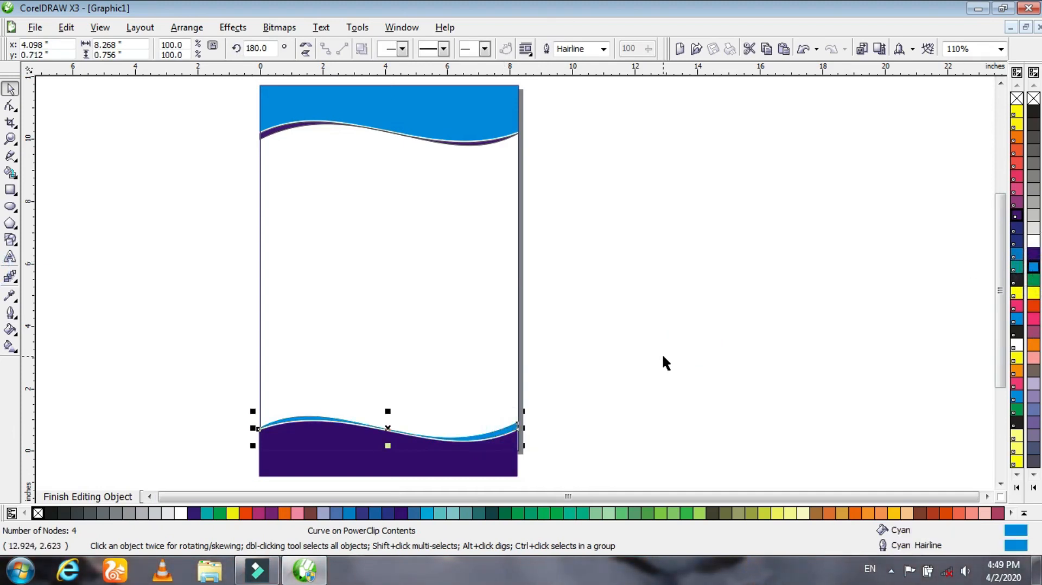
{"action": "key", "text": "z"}
{"action": "left_click_drag", "start_coordinate": [446, 430], "coordinate": [531, 461]}
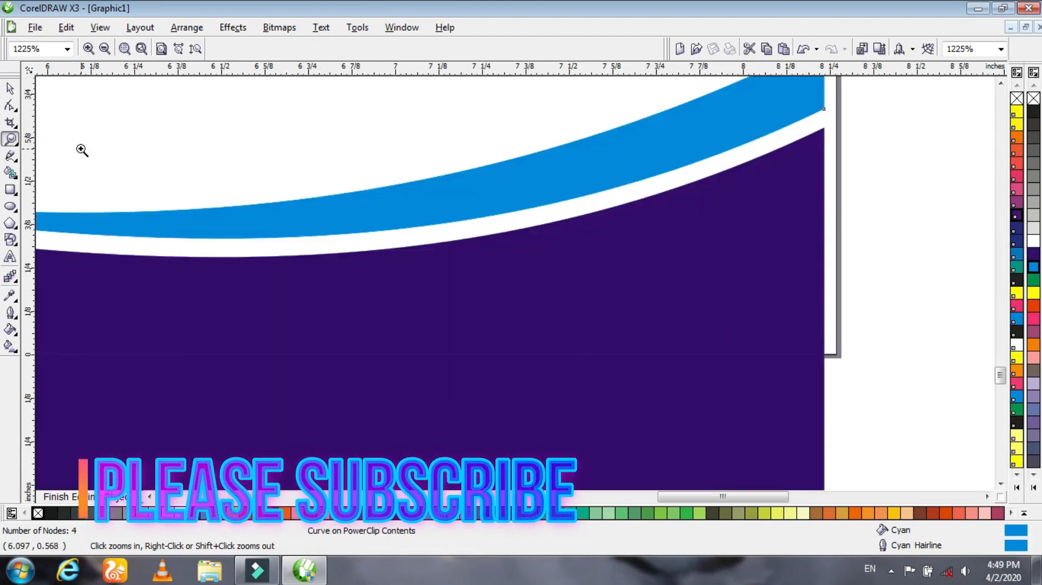
{"action": "left_click", "coordinate": [10, 89]}
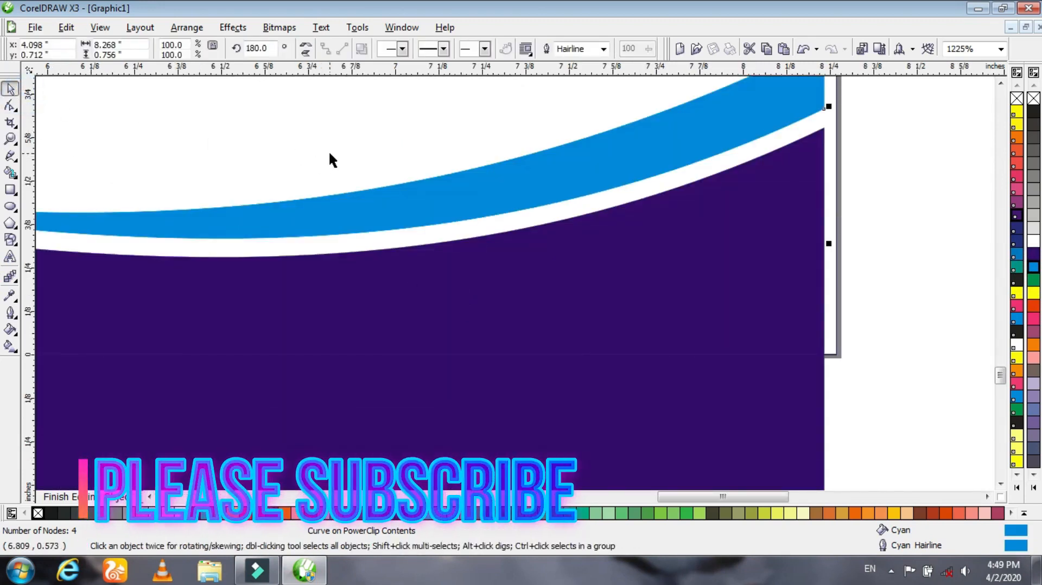
Step: Shift both footer shapes sideways until they align with the page's side edges, and finish editing the PowerClip contents
{"action": "key", "text": "shift+F4"}
{"action": "left_click", "coordinate": [491, 269]}
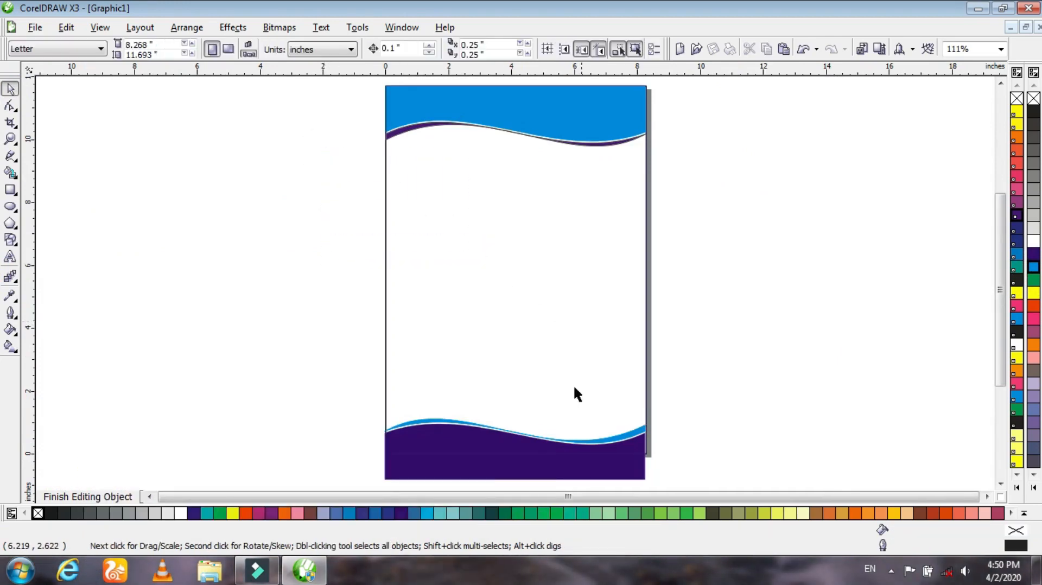
{"action": "key", "text": "z"}
{"action": "left_click_drag", "start_coordinate": [371, 407], "coordinate": [669, 447]}
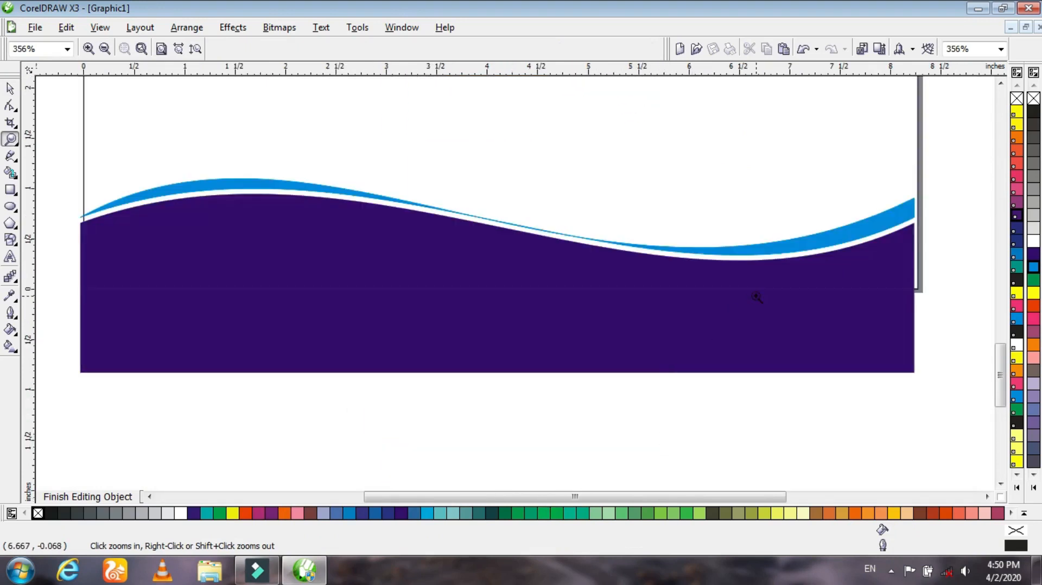
{"action": "left_click", "coordinate": [10, 90]}
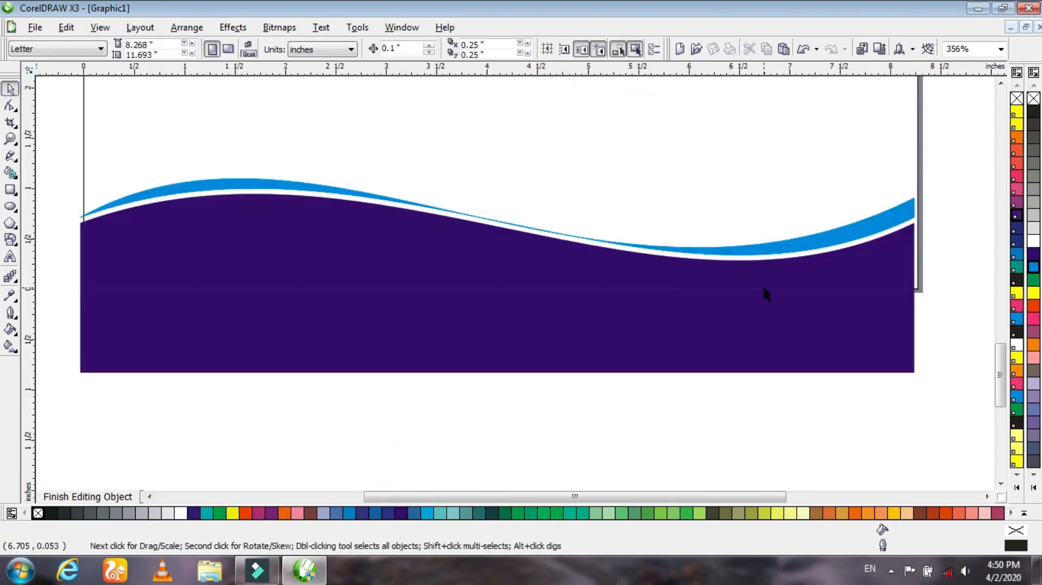
{"action": "left_click_drag", "start_coordinate": [948, 186], "coordinate": [64, 413]}
{"action": "left_click_drag", "start_coordinate": [876, 317], "coordinate": [880, 317]}
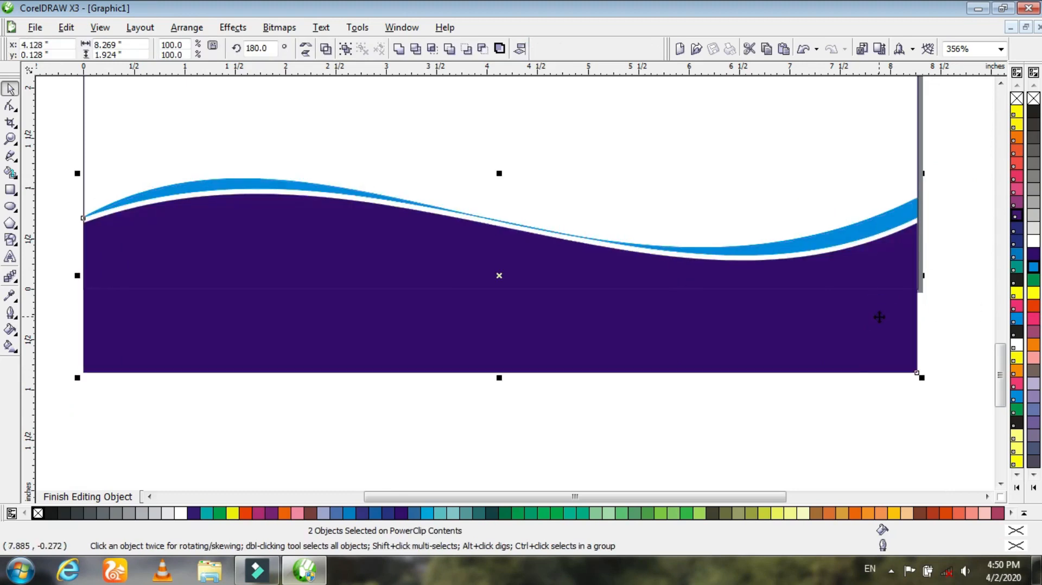
{"action": "left_click", "coordinate": [817, 409], "text": "ctrl"}
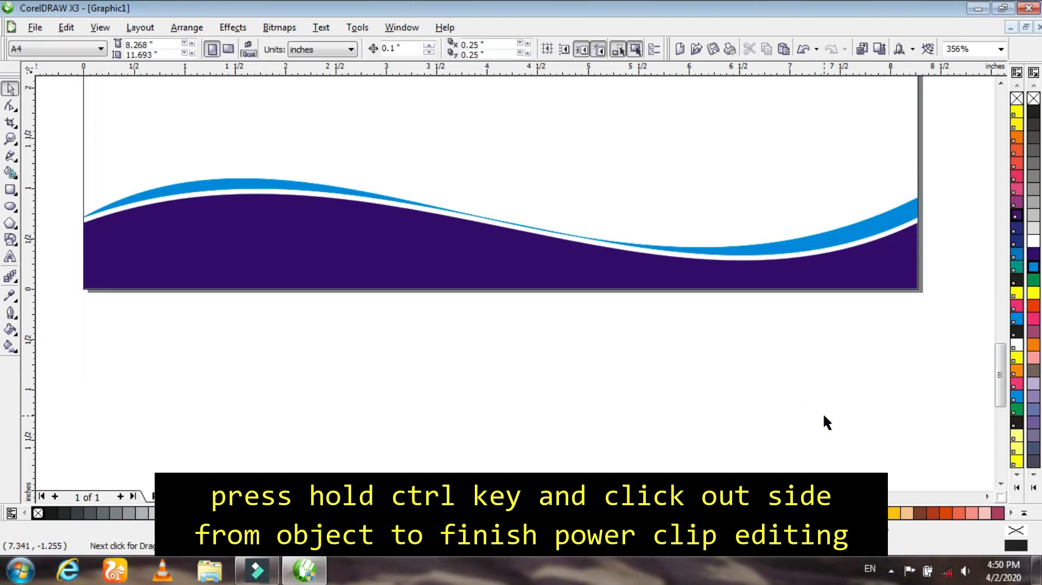
Step: Add the artistic text "Make Skill YouTube Channel" on the white area just below the header wave
{"action": "key", "text": "shift+F4"}
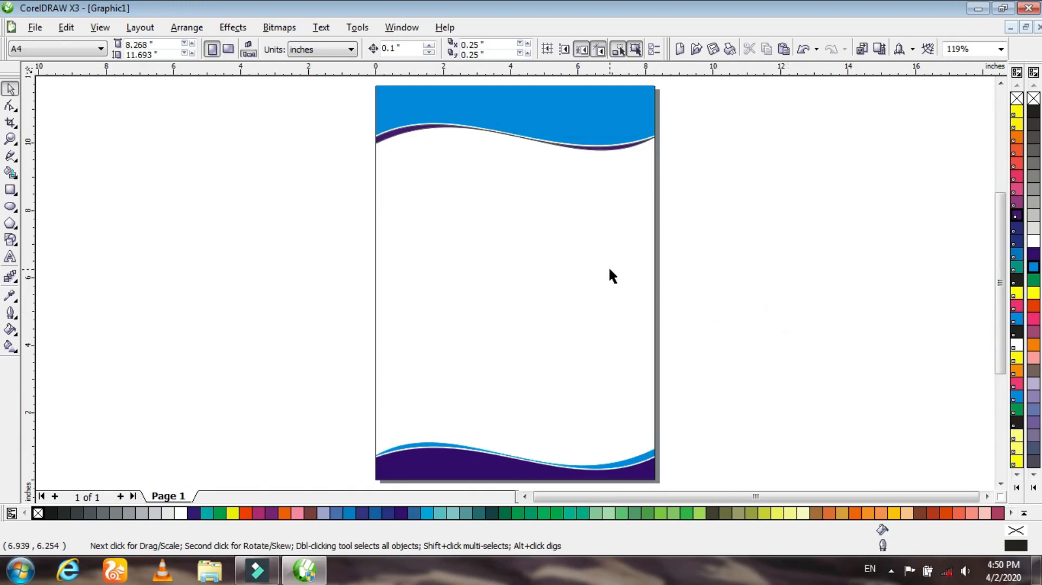
{"action": "left_click_drag", "start_coordinate": [1002, 305], "coordinate": [1004, 285]}
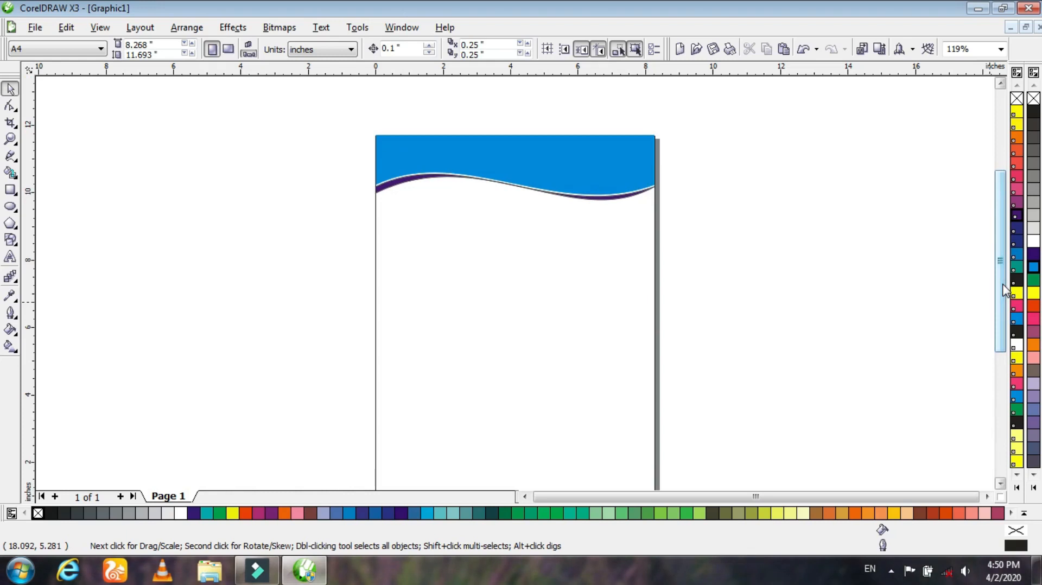
{"action": "key", "text": "z"}
{"action": "left_click_drag", "start_coordinate": [354, 120], "coordinate": [681, 242]}
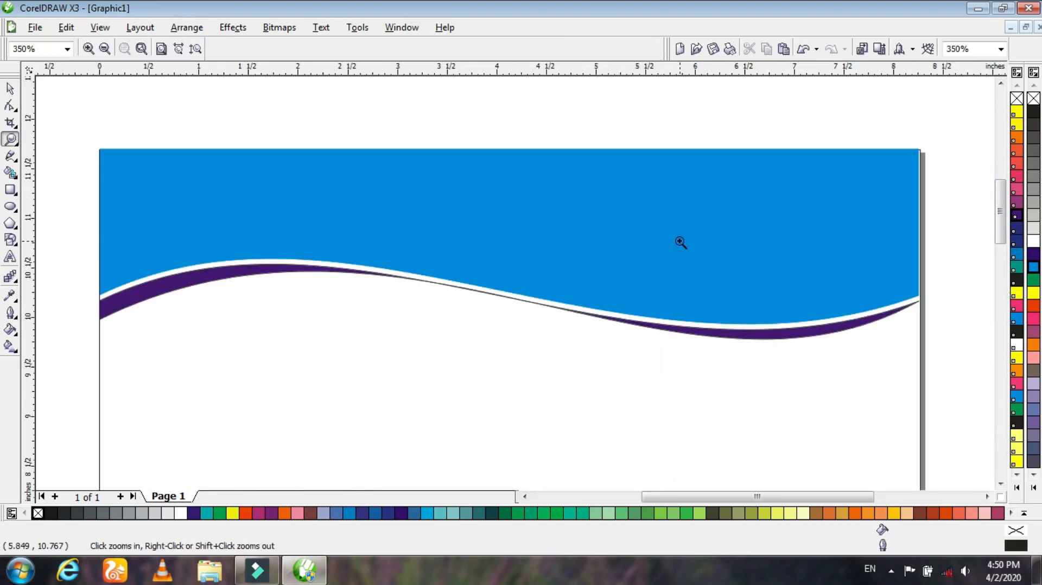
{"action": "left_click", "coordinate": [10, 259]}
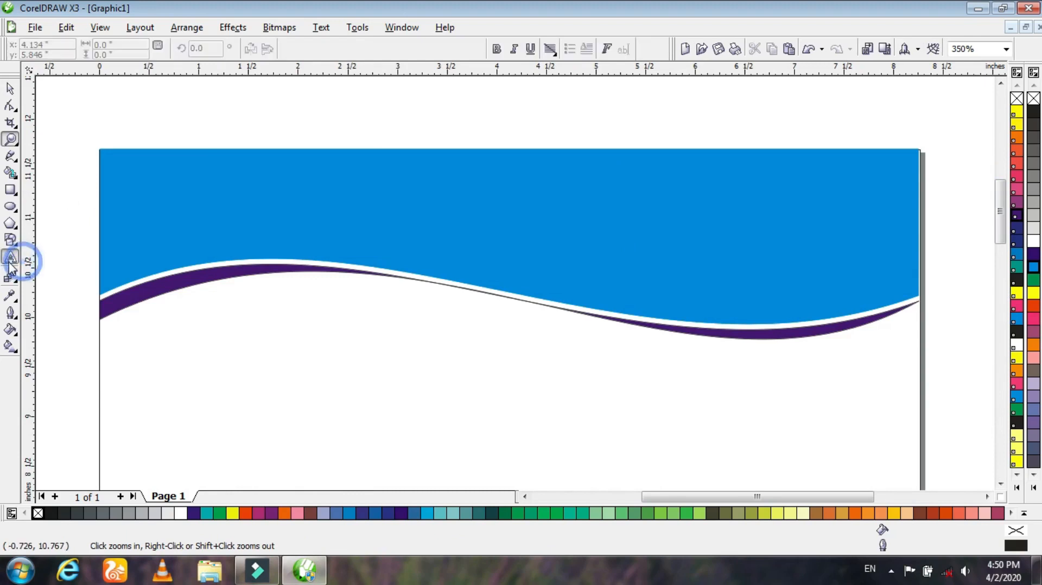
{"action": "left_click", "coordinate": [157, 396]}
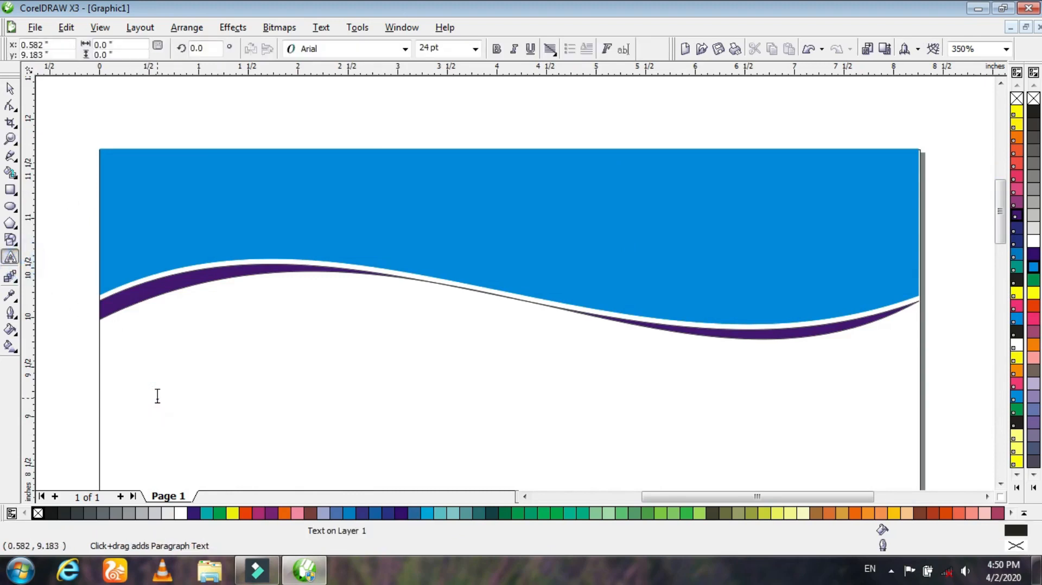
{"action": "type", "text": "Make Skill Youtube Channel"}
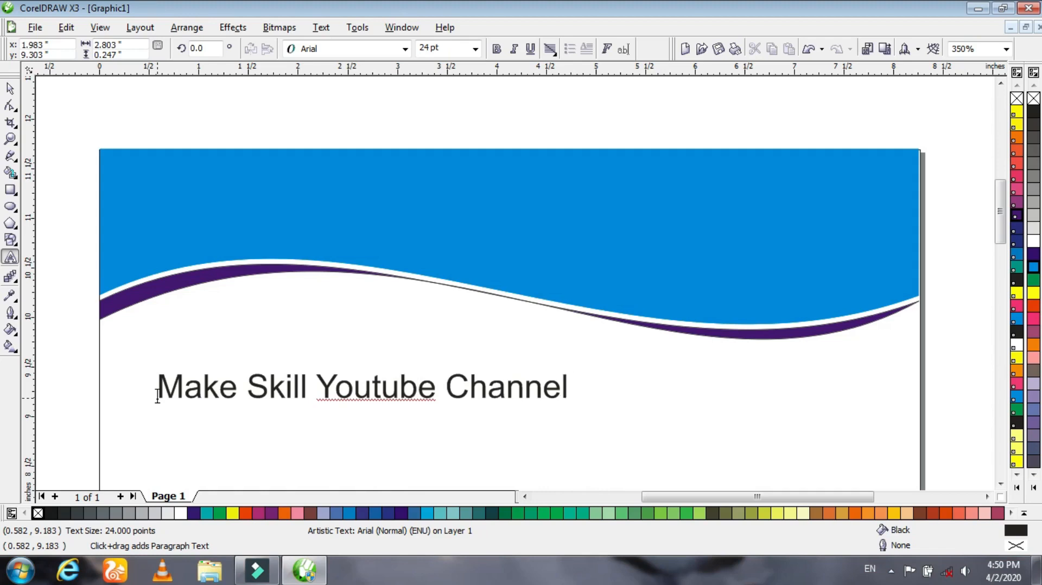
{"action": "left_click_drag", "start_coordinate": [381, 388], "coordinate": [373, 387]}
{"action": "type", "text": "T"}
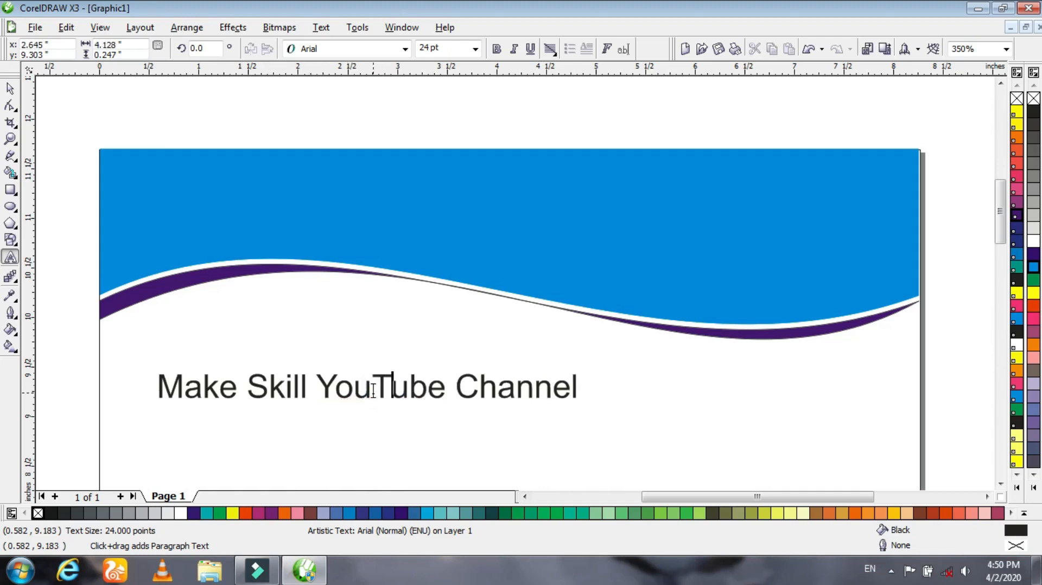
Step: Enlarge the title text to about 30.6 pt and move it onto the upper part of the cyan header
{"action": "left_click", "coordinate": [10, 90]}
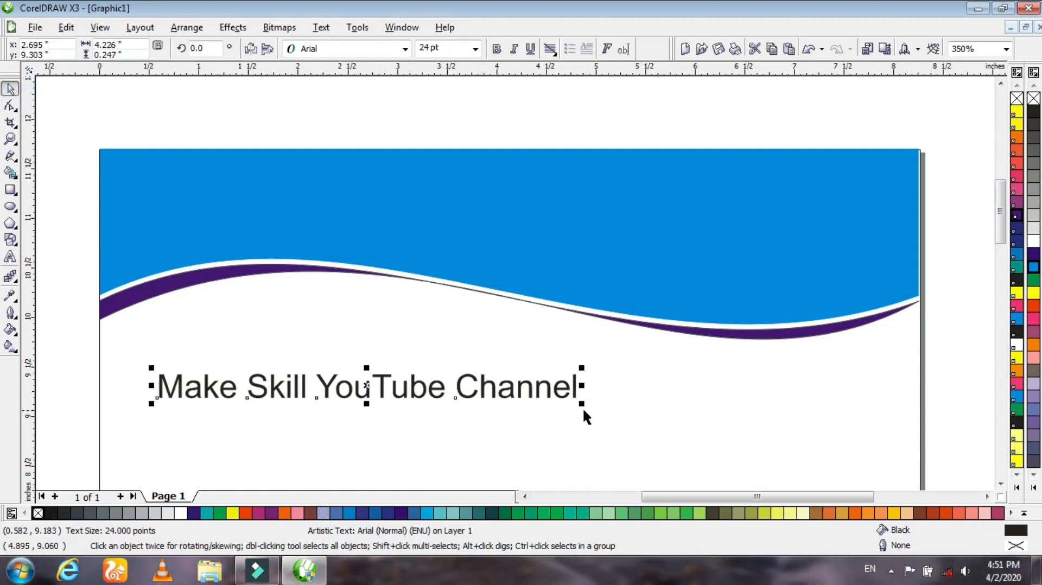
{"action": "left_click_drag", "start_coordinate": [582, 407], "coordinate": [680, 436]}
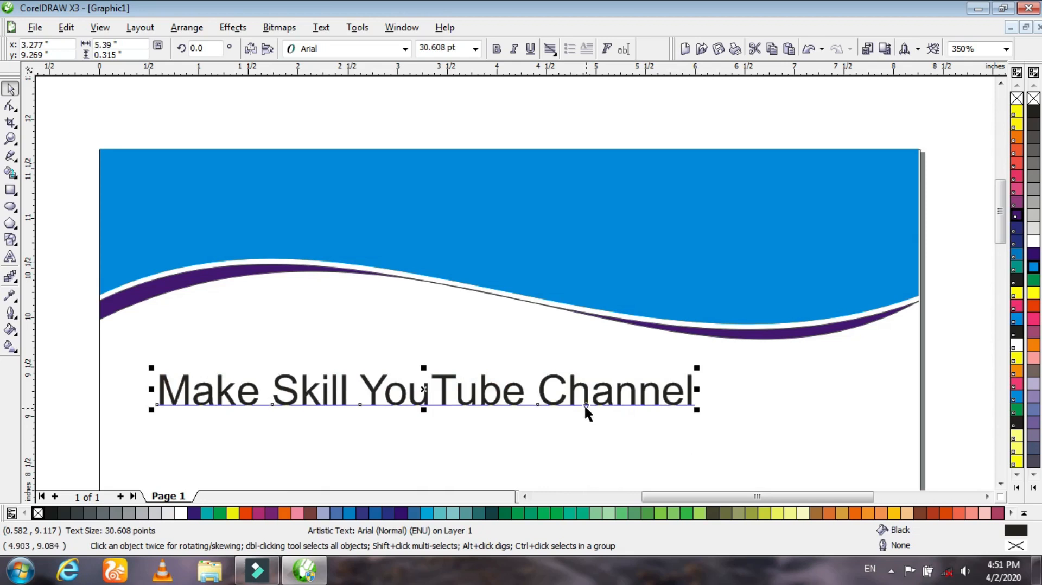
{"action": "left_click_drag", "start_coordinate": [587, 395], "coordinate": [775, 195]}
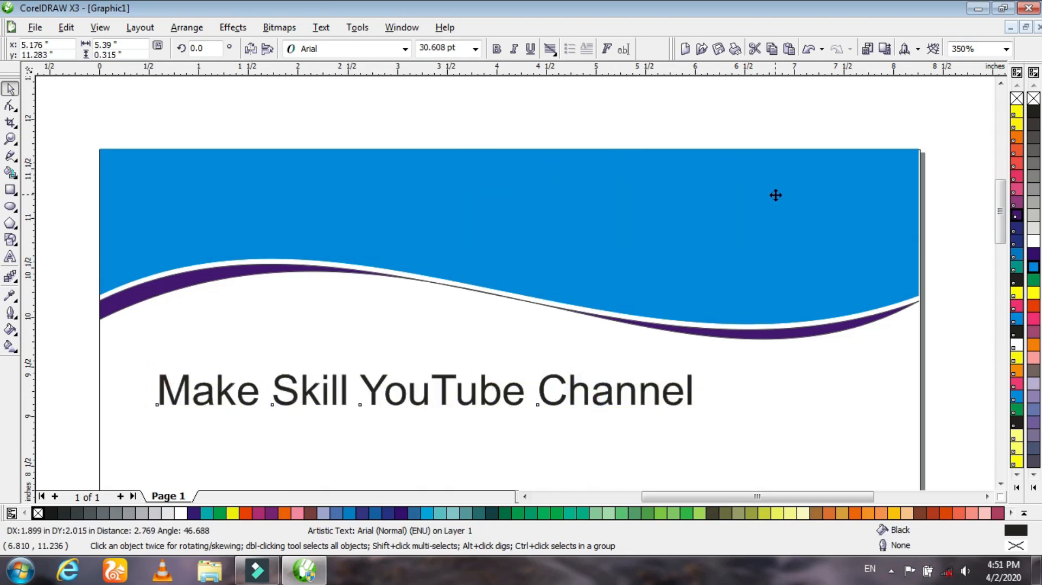
Step: Set the title text's font to Army
{"action": "left_click", "coordinate": [405, 50]}
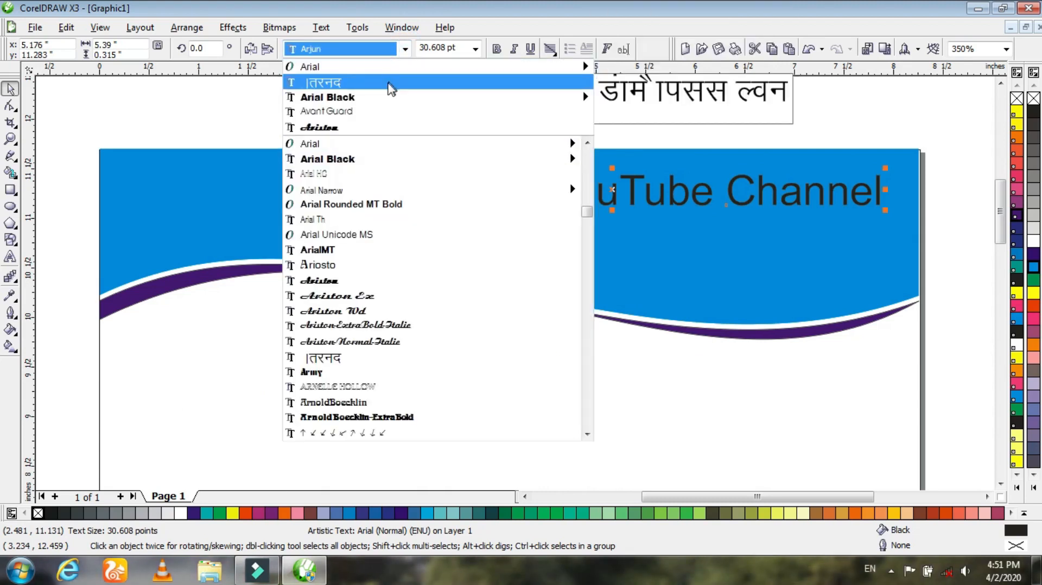
{"action": "left_click", "coordinate": [413, 281]}
{"action": "left_click", "coordinate": [405, 49]}
{"action": "left_click", "coordinate": [444, 373]}
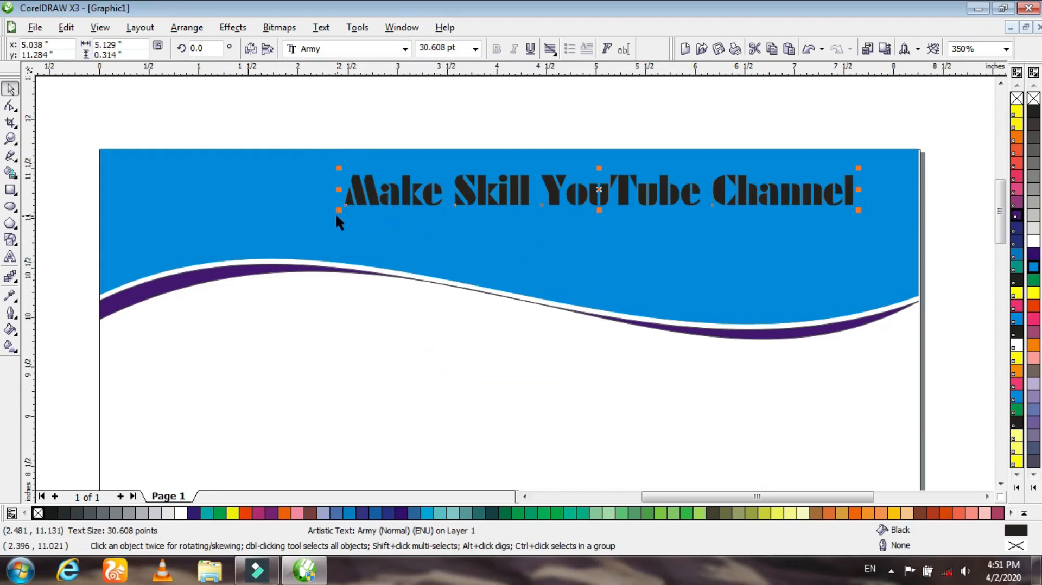
Step: Stretch the title across the header to about 6.6 inches wide at about 51.4 pt and fill it White
{"action": "left_click_drag", "start_coordinate": [338, 209], "coordinate": [289, 237]}
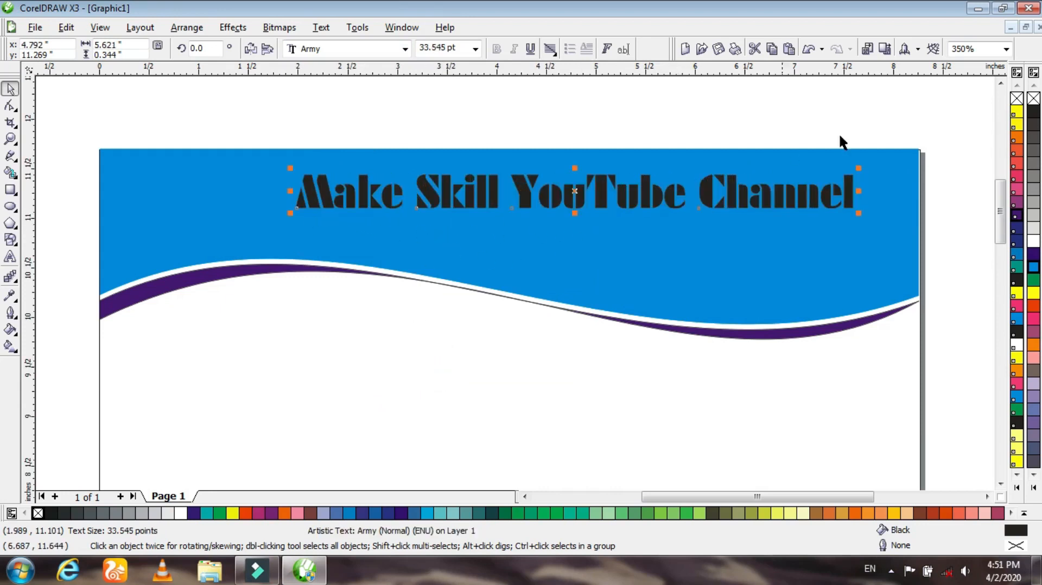
{"action": "left_click_drag", "start_coordinate": [859, 216], "coordinate": [916, 221]}
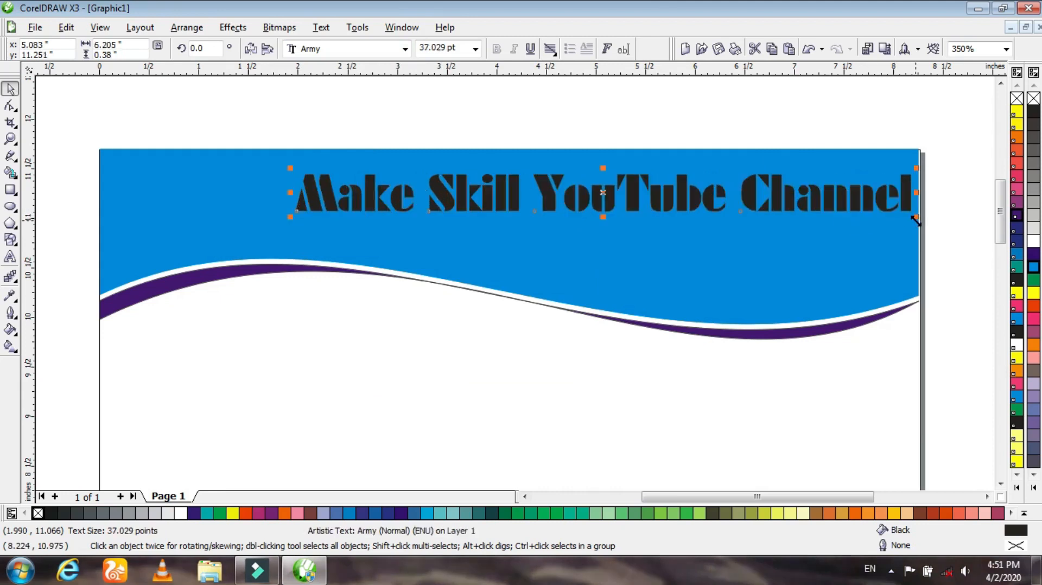
{"action": "left_click_drag", "start_coordinate": [290, 218], "coordinate": [251, 246]}
{"action": "left_click_drag", "start_coordinate": [535, 205], "coordinate": [586, 219]}
{"action": "left_click", "coordinate": [1034, 241]}
{"action": "left_click_drag", "start_coordinate": [252, 188], "coordinate": [245, 187]}
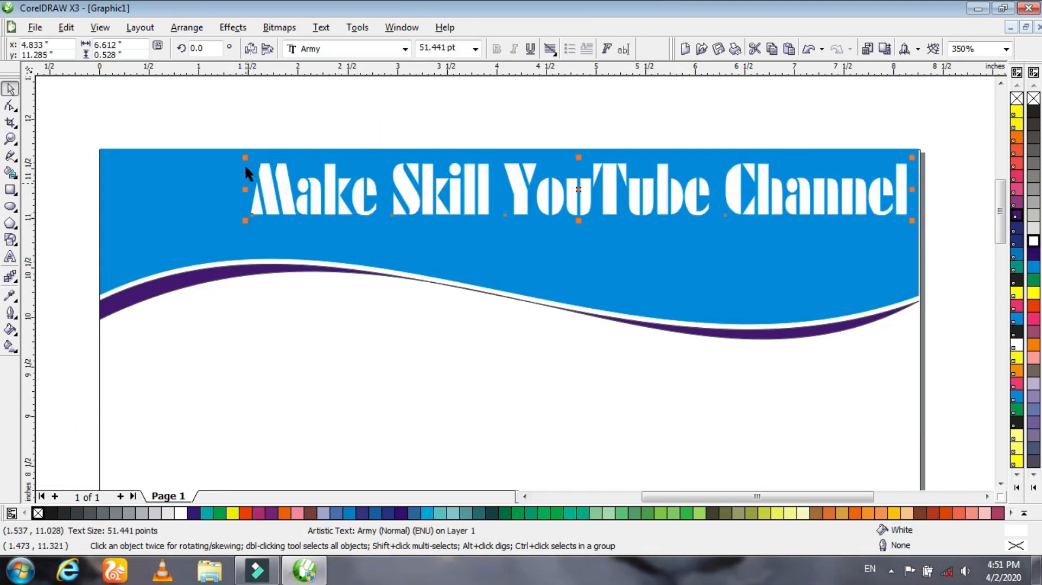
{"action": "left_click", "coordinate": [285, 121]}
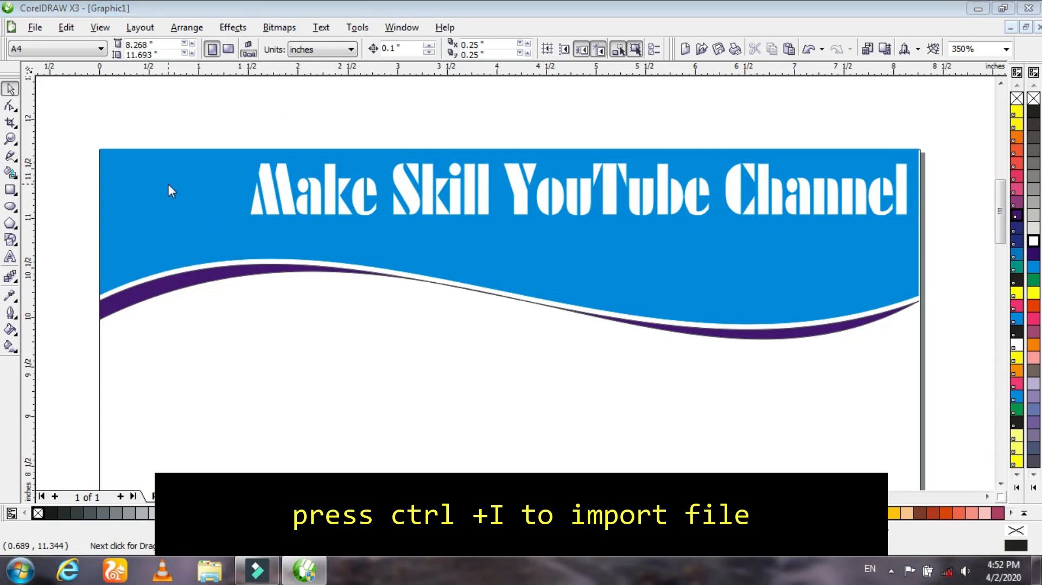
Step: Import the Logoo nEw PSD from the Formate folder on the Desktop and place it about 1.05 inches wide at the header's left end
{"action": "key", "text": "ctrl+i"}
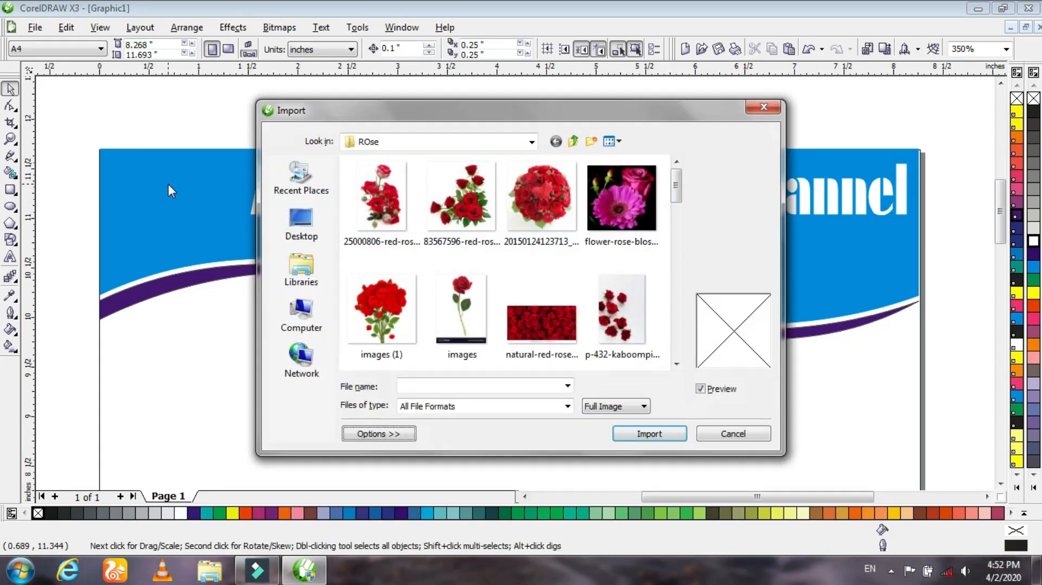
{"action": "left_click", "coordinate": [312, 221]}
{"action": "double_click", "coordinate": [421, 324]}
{"action": "double_click", "coordinate": [425, 167]}
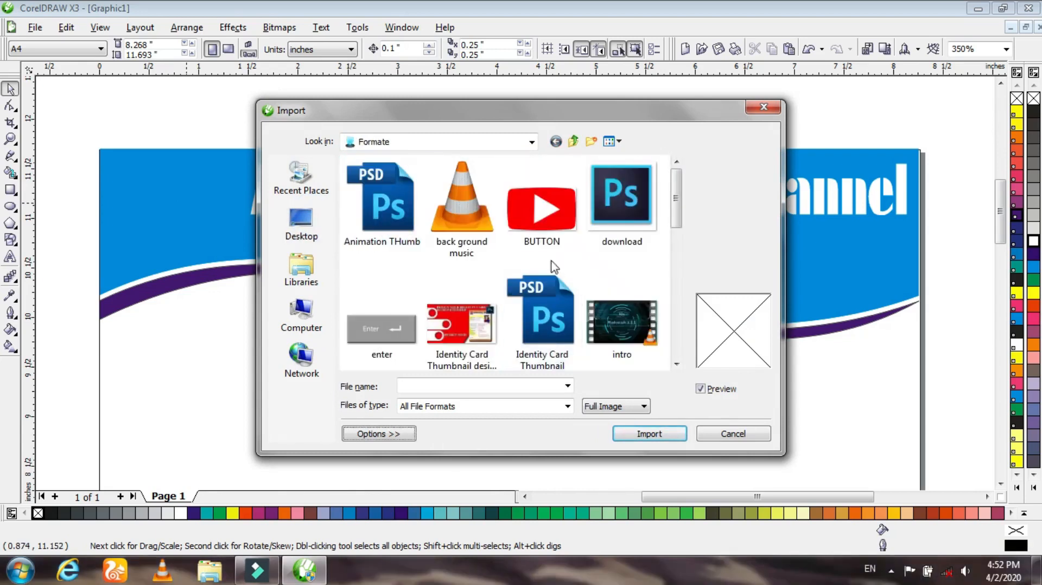
{"action": "left_click_drag", "start_coordinate": [677, 205], "coordinate": [685, 254]}
{"action": "left_click", "coordinate": [561, 263]}
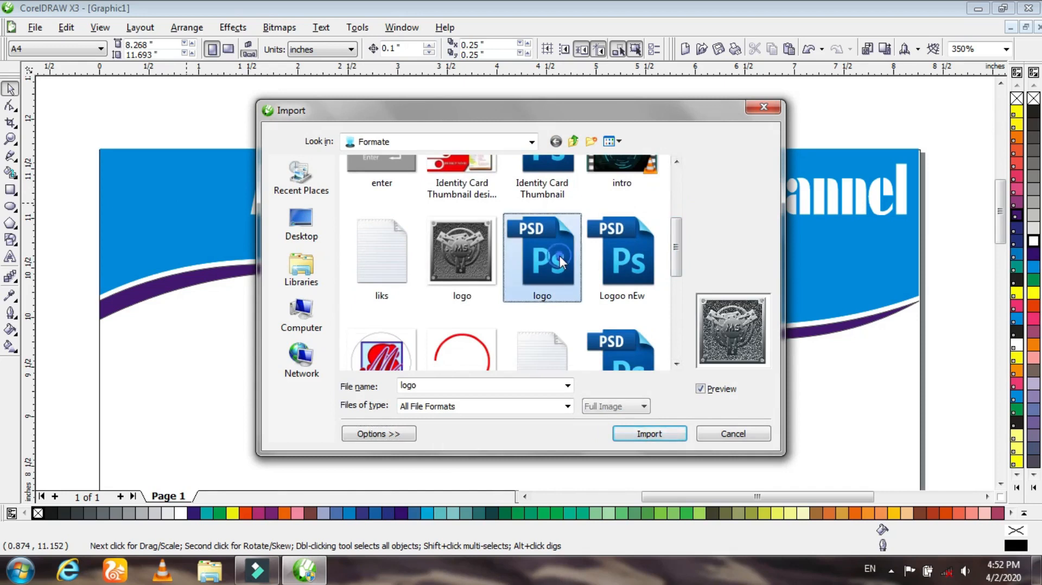
{"action": "left_click", "coordinate": [646, 266]}
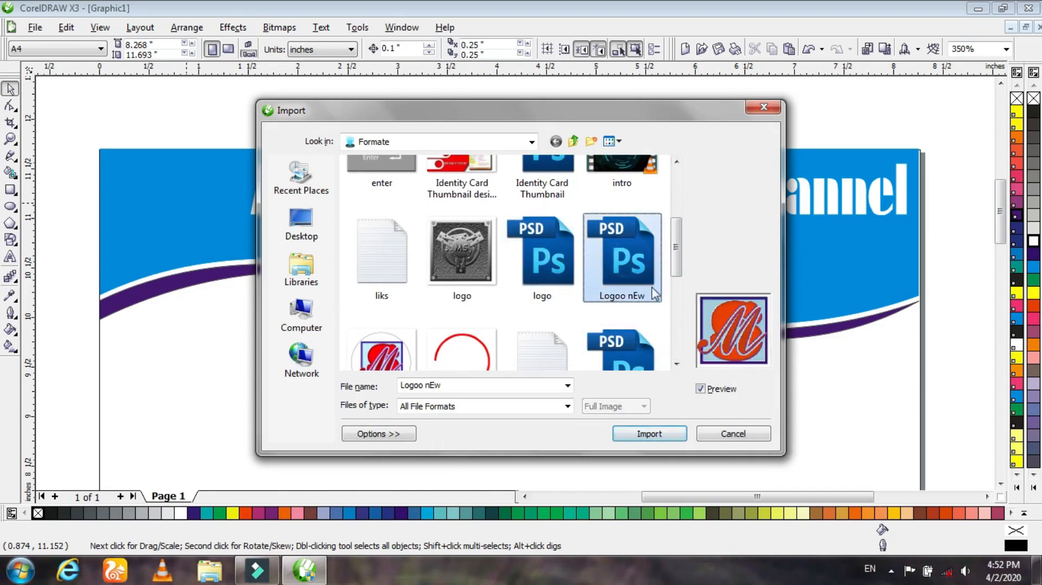
{"action": "left_click", "coordinate": [642, 434]}
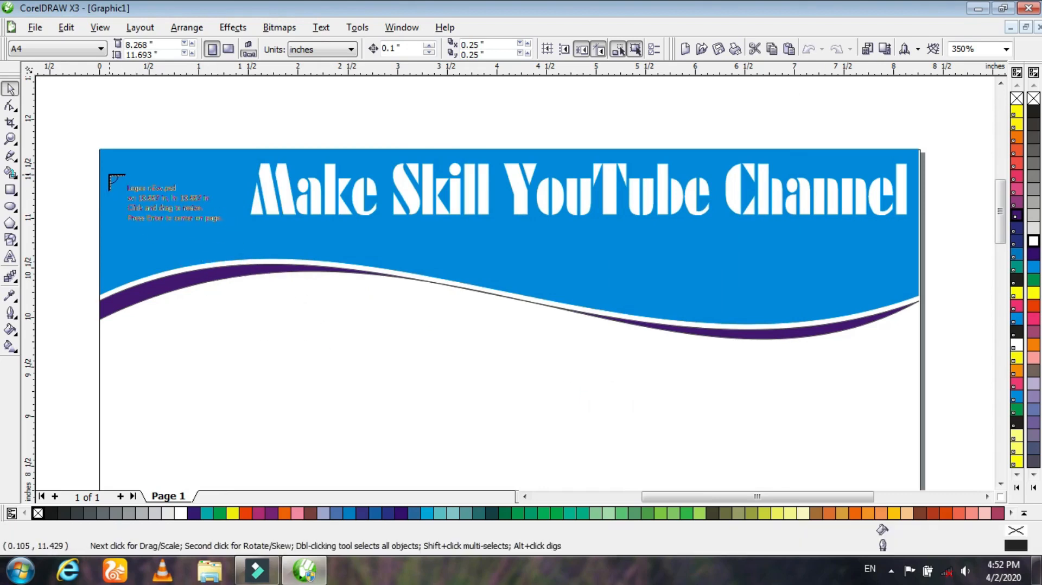
{"action": "left_click_drag", "start_coordinate": [104, 157], "coordinate": [211, 265]}
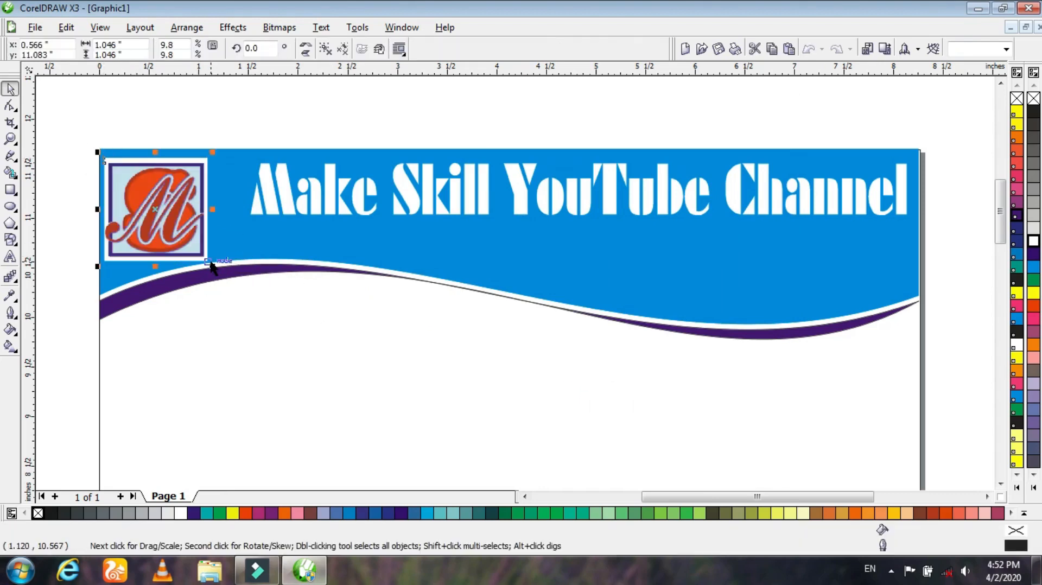
Step: Ungroup the imported logo, move the artwork off its white background bitmap and delete that background
{"action": "left_click", "coordinate": [342, 49]}
{"action": "left_click", "coordinate": [269, 106]}
{"action": "left_click_drag", "start_coordinate": [177, 197], "coordinate": [202, 196]}
{"action": "left_click", "coordinate": [112, 174]}
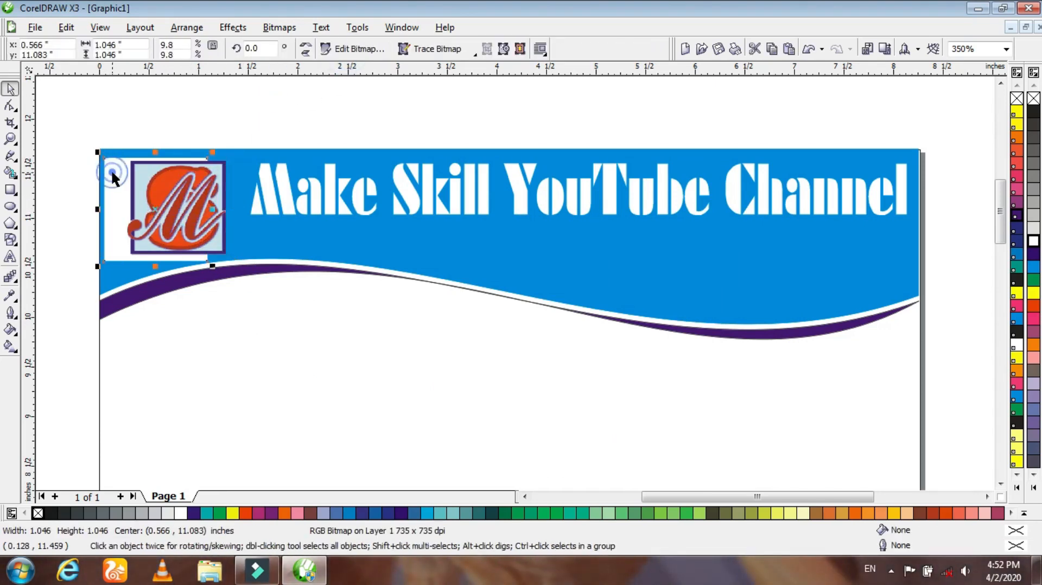
{"action": "key", "text": "Delete"}
Step: Place a copy of the logo, enlarged to about 3.03 by 2.85 inches, in the middle of the blank page area
{"action": "left_click_drag", "start_coordinate": [179, 209], "coordinate": [391, 367]}
{"action": "left_click", "coordinate": [264, 114]}
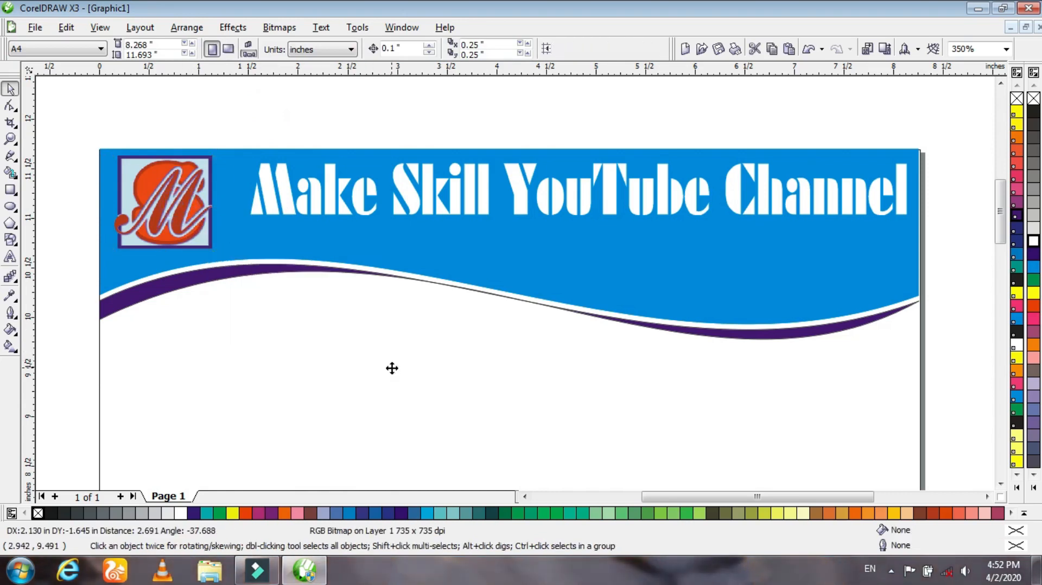
{"action": "left_click_drag", "start_coordinate": [1000, 205], "coordinate": [1008, 237]}
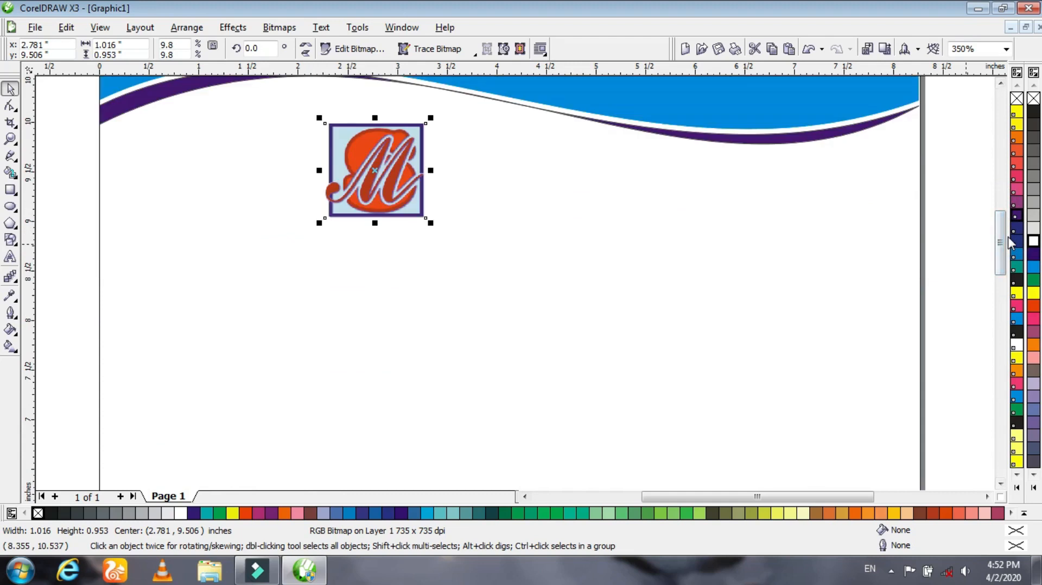
{"action": "key", "text": "shift+F4"}
{"action": "left_click_drag", "start_coordinate": [482, 155], "coordinate": [659, 326]}
{"action": "left_click_drag", "start_coordinate": [502, 282], "coordinate": [481, 277]}
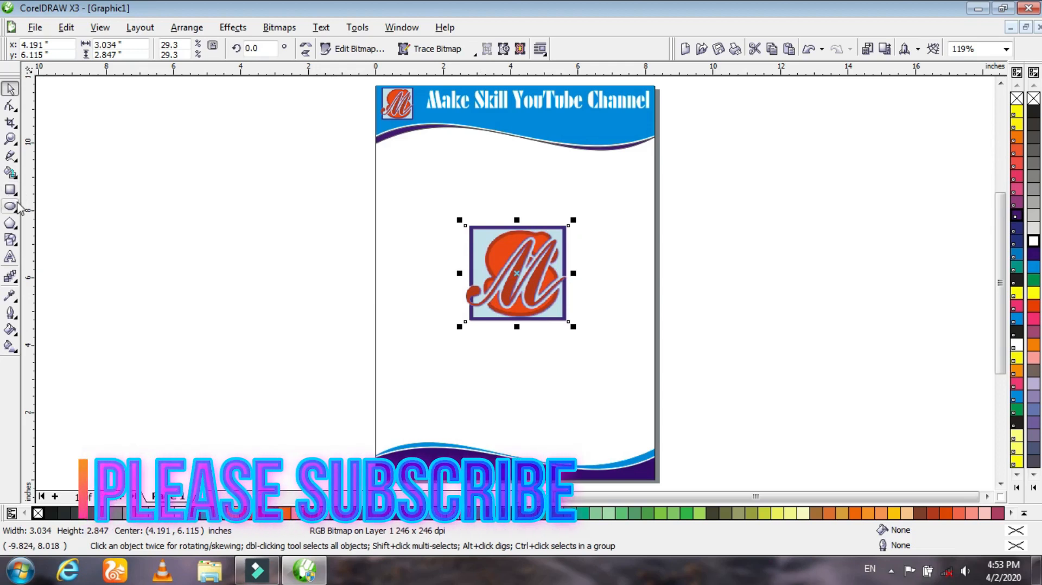
Step: Apply a Uniform transparency of 76 to the large central logo as a watermark
{"action": "left_click", "coordinate": [11, 277]}
{"action": "left_click", "coordinate": [141, 284]}
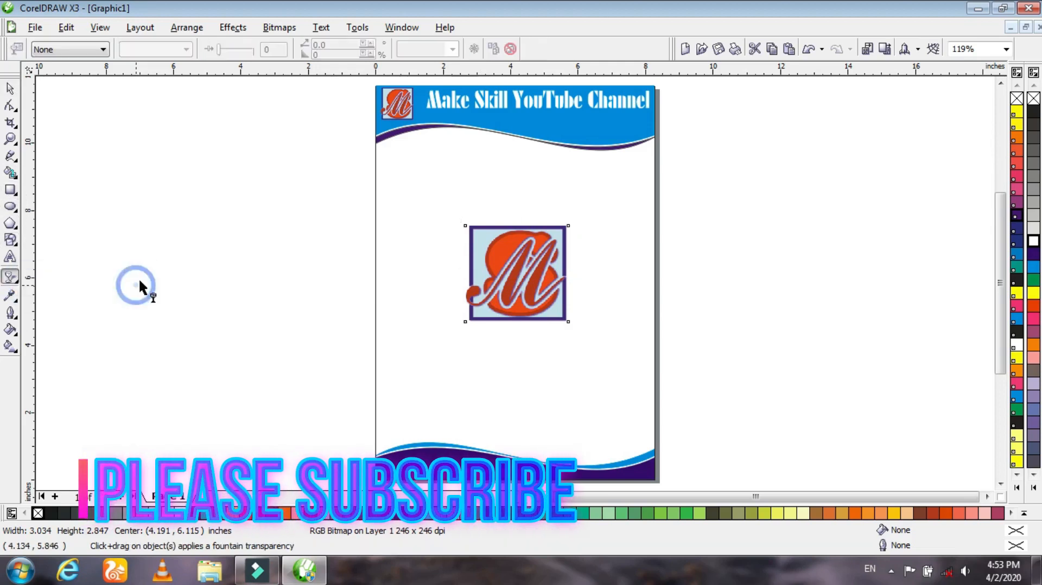
{"action": "left_click", "coordinate": [100, 50]}
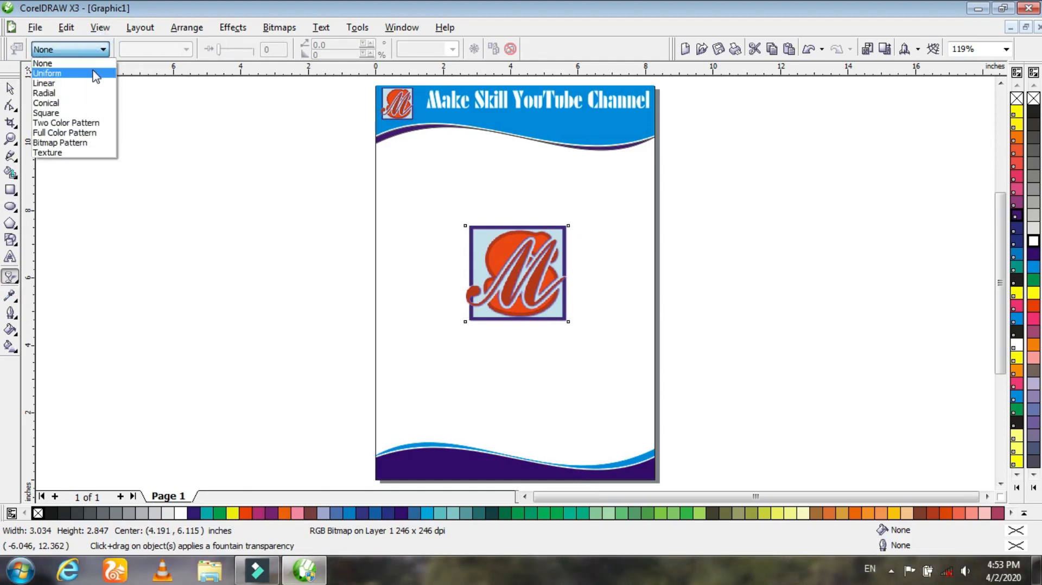
{"action": "left_click", "coordinate": [92, 71]}
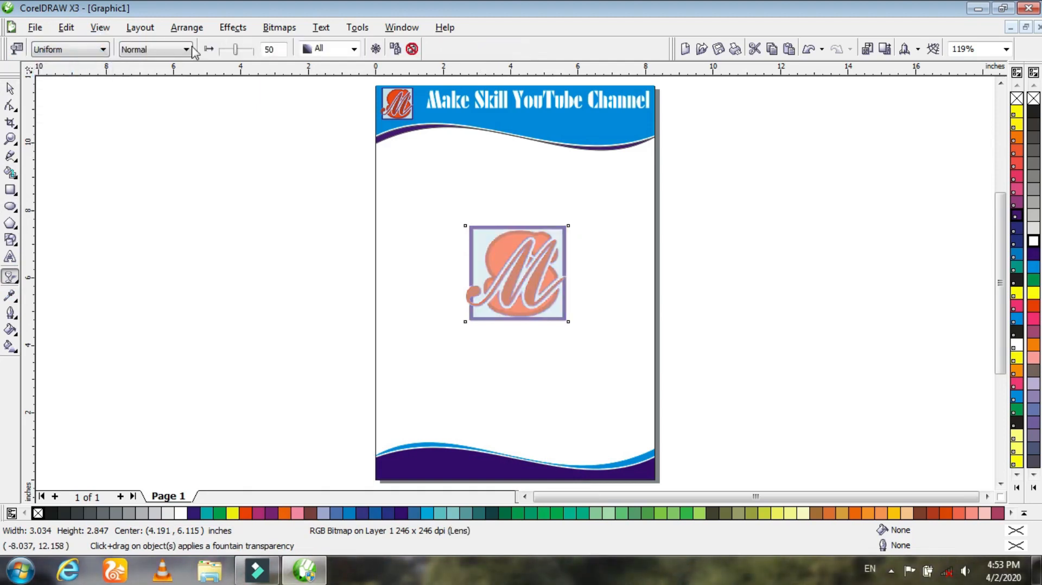
{"action": "left_click", "coordinate": [243, 50]}
{"action": "left_click_drag", "start_coordinate": [248, 55], "coordinate": [251, 55]}
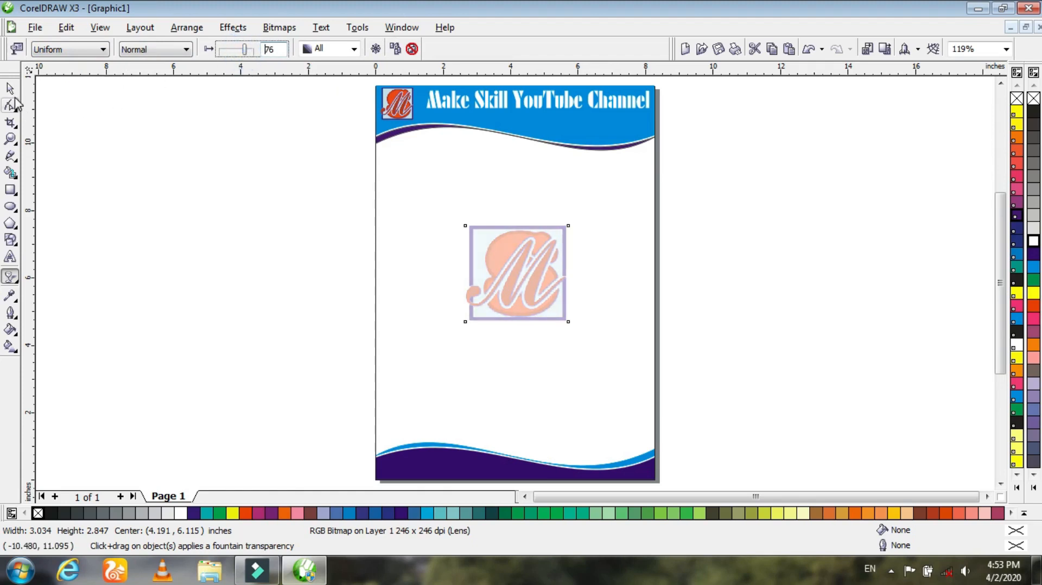
Step: Add the tagline "Be prepared always..." as 24 pt Arial artistic text in the blank area below the header
{"action": "double_click", "coordinate": [10, 89]}
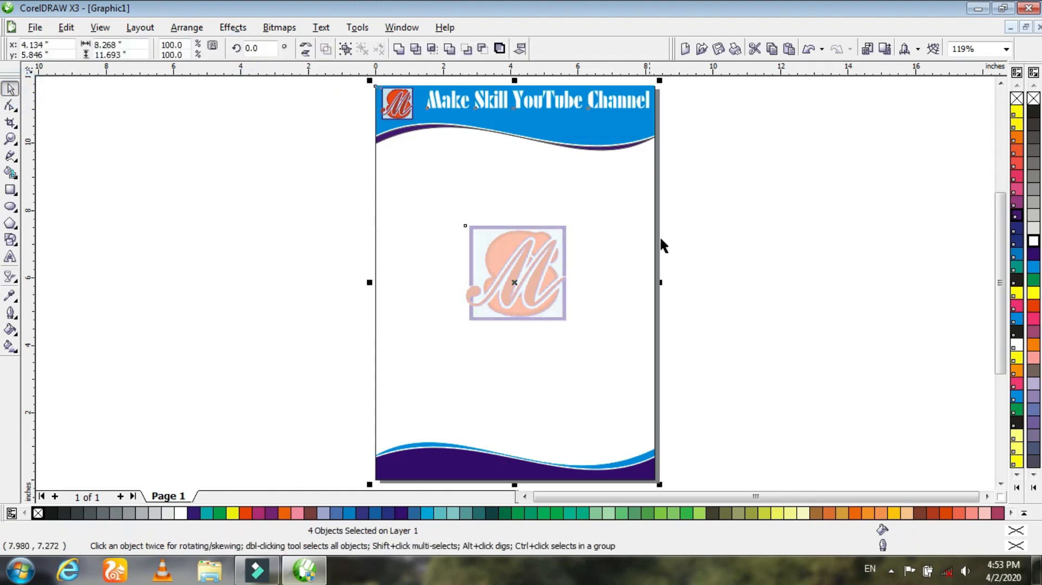
{"action": "left_click", "coordinate": [695, 236]}
{"action": "key", "text": "z"}
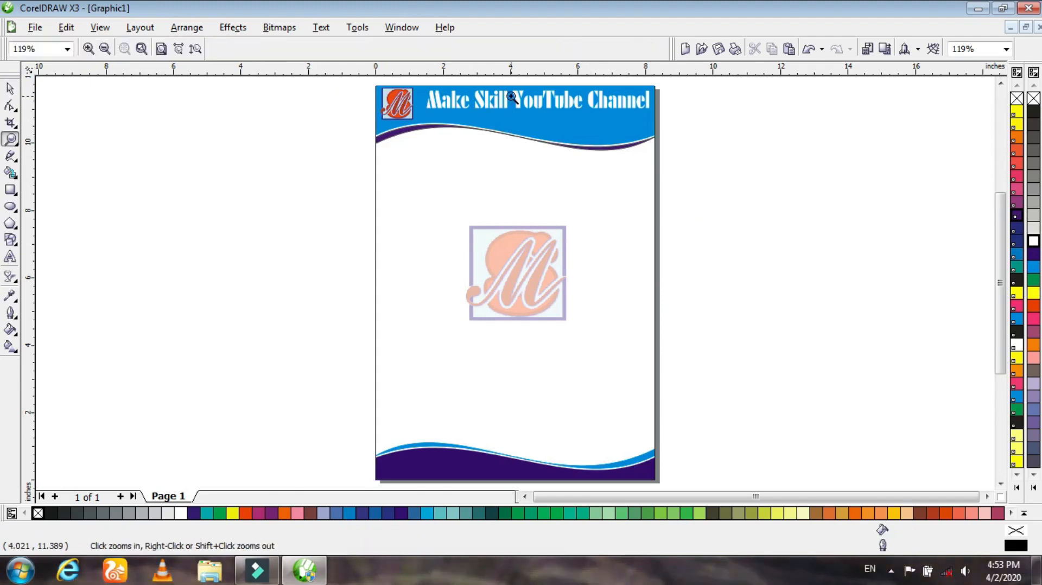
{"action": "left_click_drag", "start_coordinate": [401, 80], "coordinate": [713, 201]}
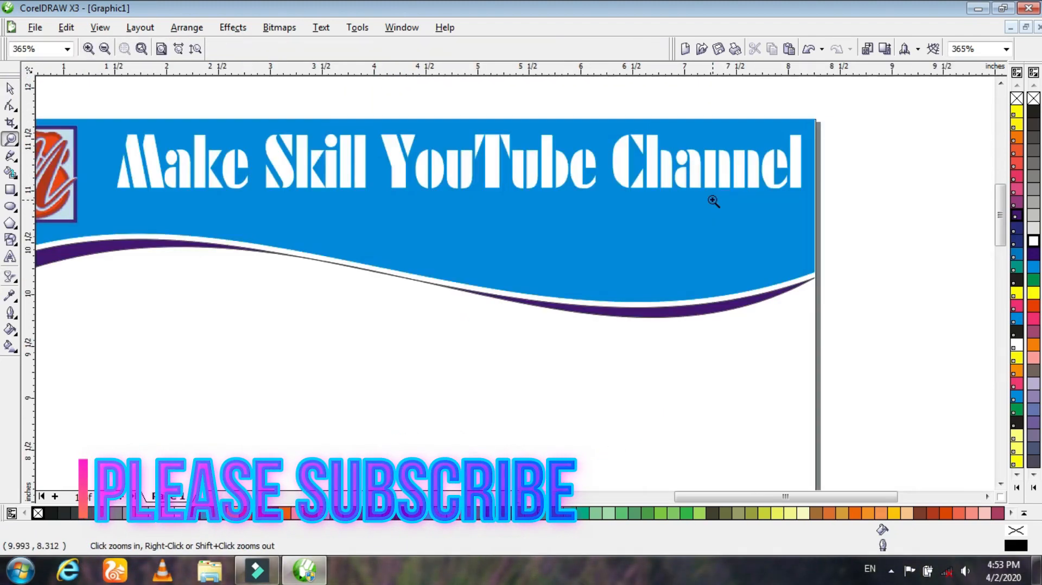
{"action": "left_click", "coordinate": [10, 260]}
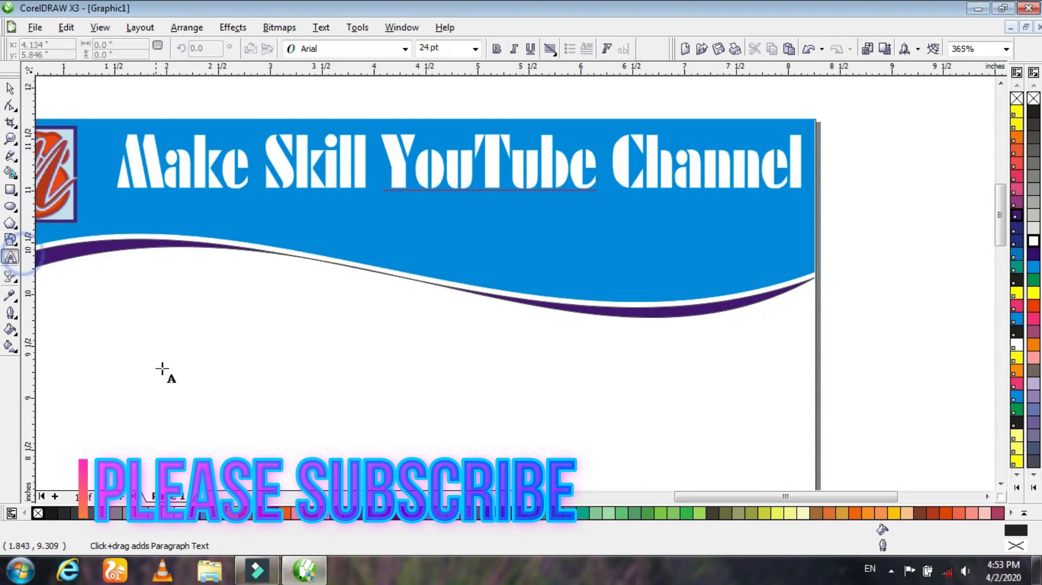
{"action": "left_click", "coordinate": [187, 360]}
{"action": "type", "text": "Be prepared always..."}
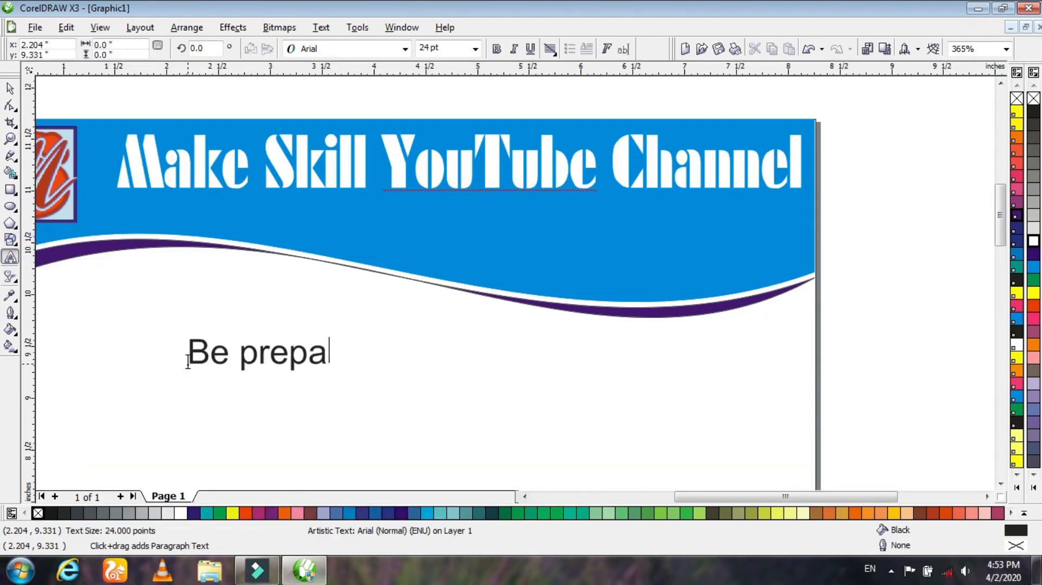
{"action": "left_click", "coordinate": [11, 89]}
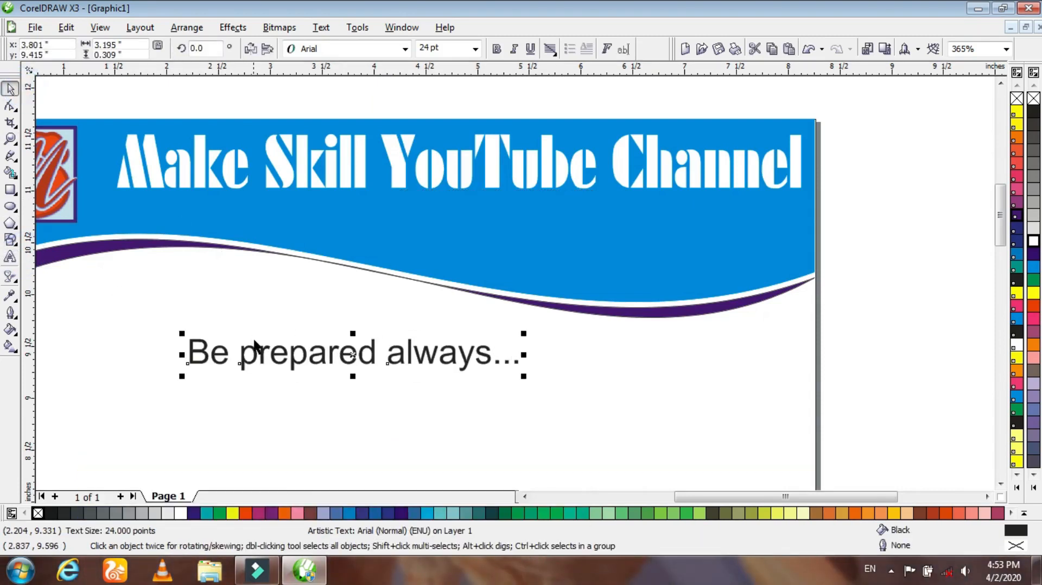
Step: Place the tagline beneath the end of the header title in white, and select it together with the title
{"action": "left_click_drag", "start_coordinate": [266, 354], "coordinate": [546, 208]}
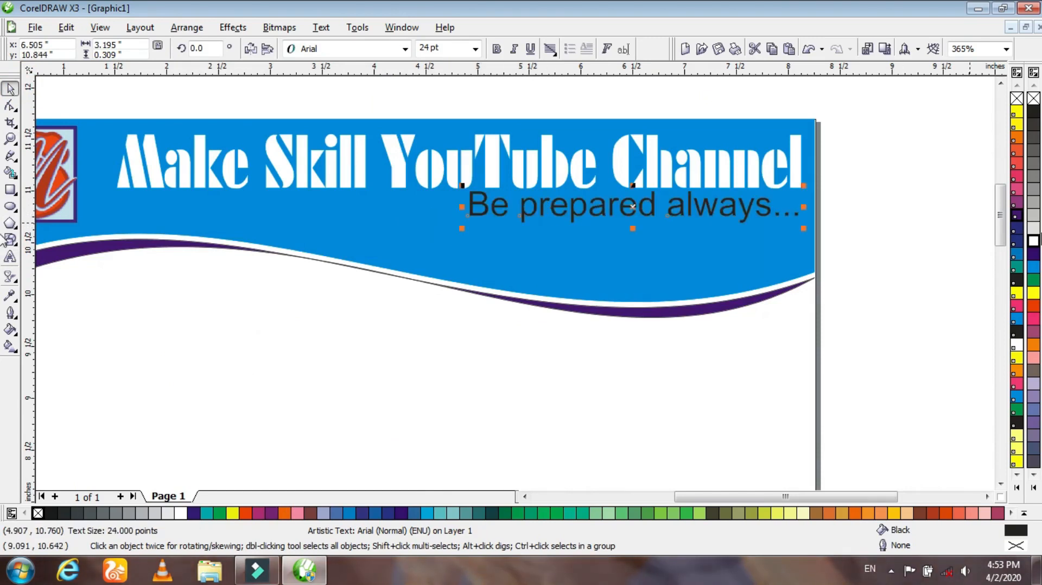
{"action": "left_click", "coordinate": [1034, 241]}
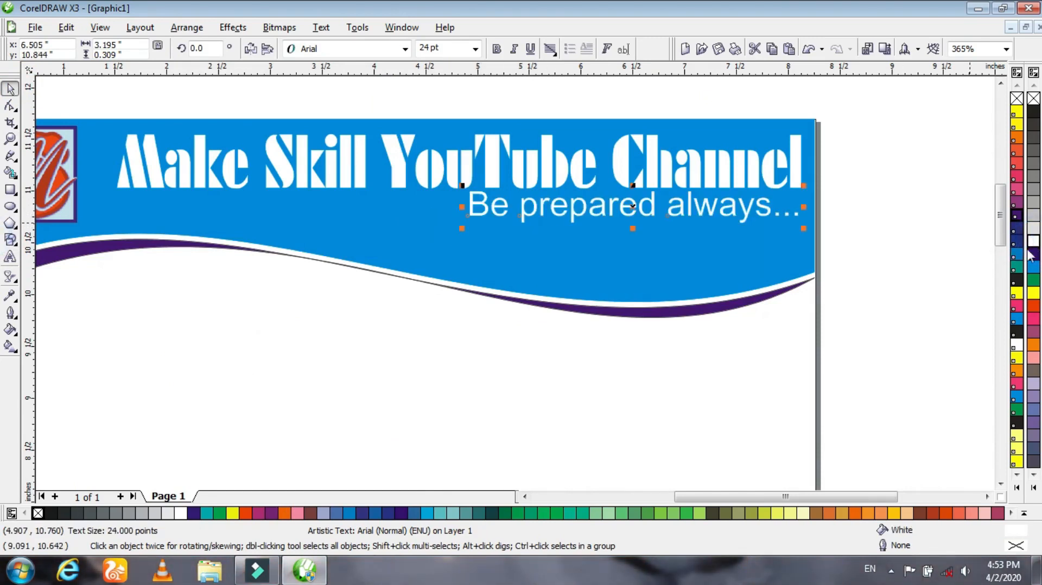
{"action": "left_click", "coordinate": [750, 175], "text": "shift"}
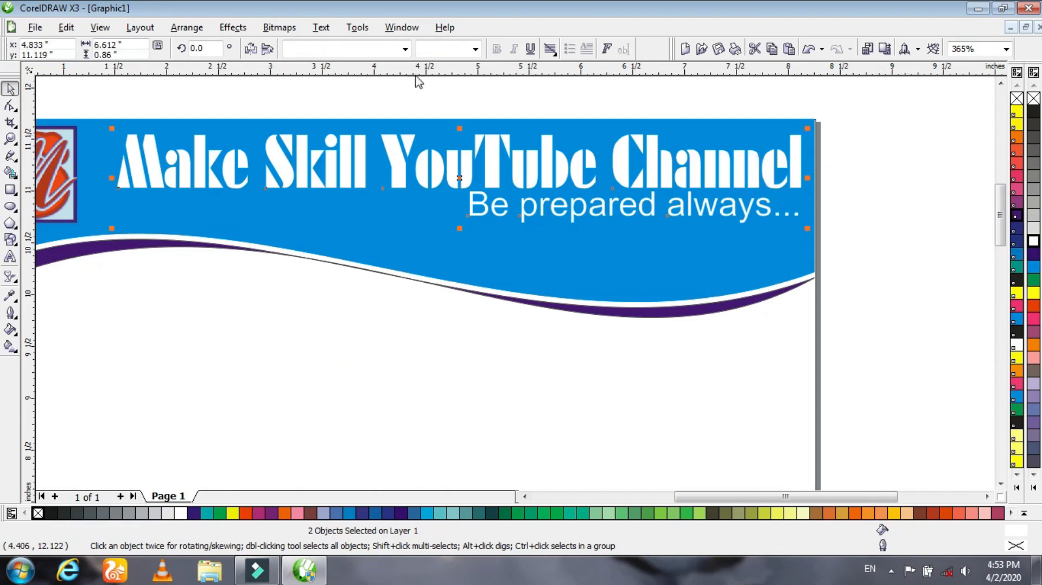
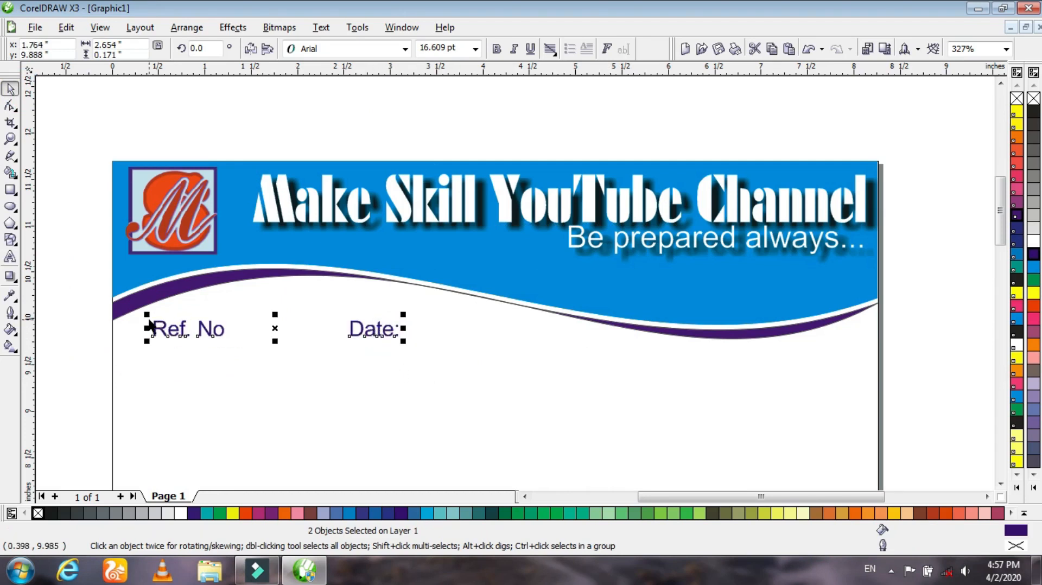
Step: Open the contents of the page's PowerClip rectangle for editing at the footer
{"action": "left_click", "coordinate": [77, 266]}
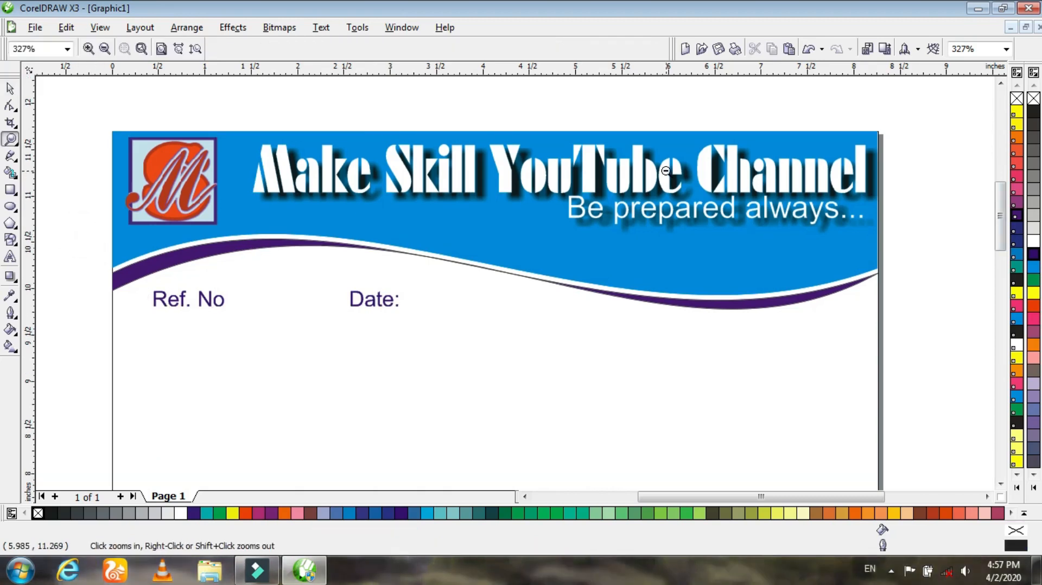
{"action": "right_click", "coordinate": [667, 172]}
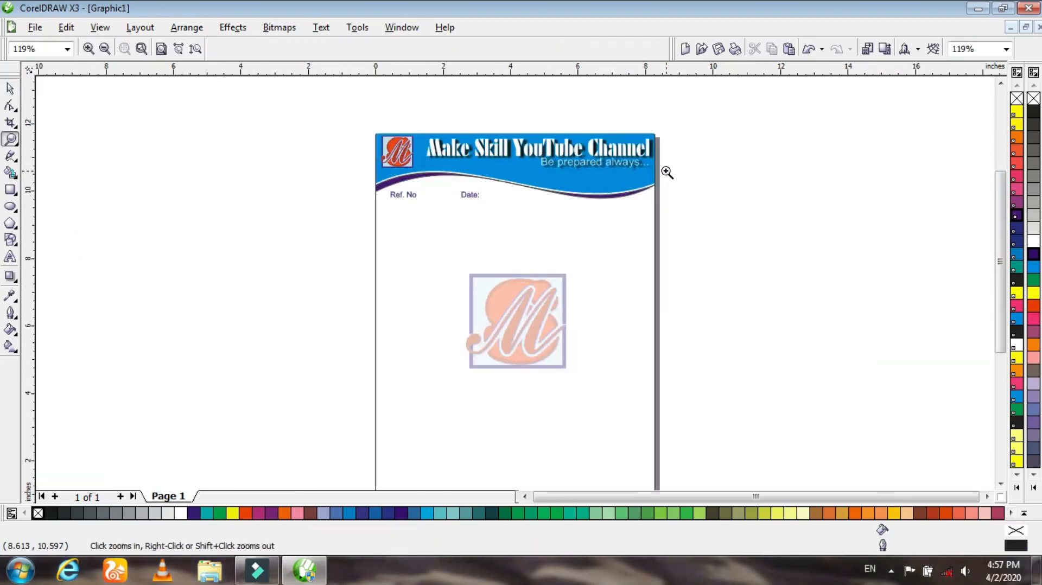
{"action": "left_click_drag", "start_coordinate": [1004, 251], "coordinate": [1007, 281]}
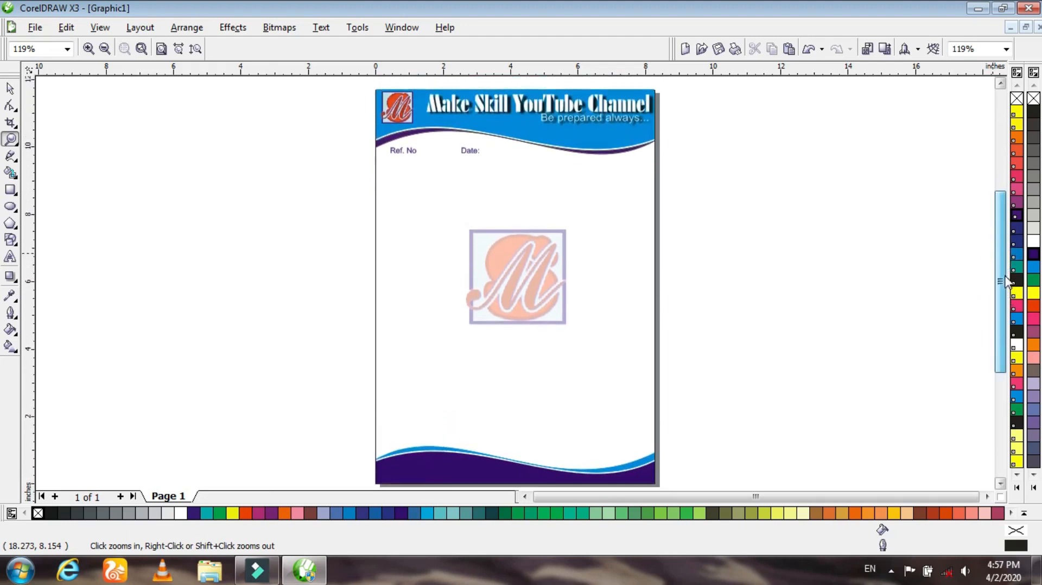
{"action": "left_click", "coordinate": [10, 89]}
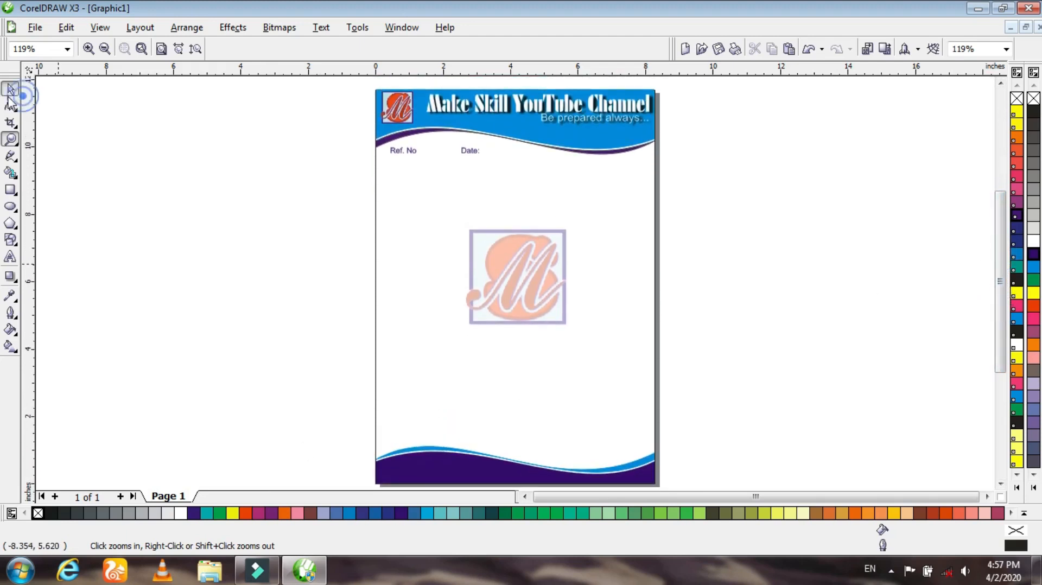
{"action": "left_click", "coordinate": [581, 422], "text": "ctrl"}
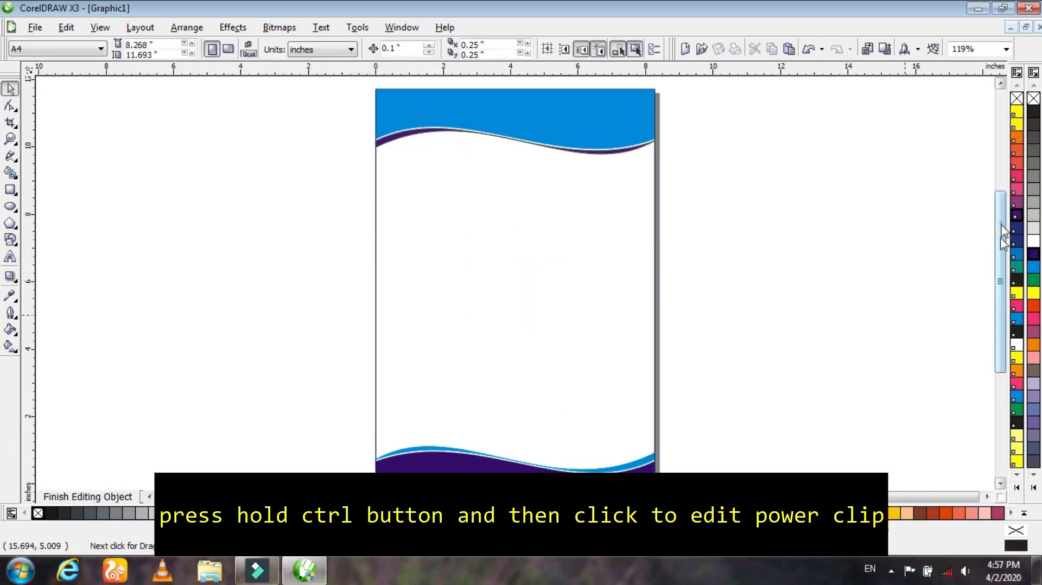
{"action": "left_click_drag", "start_coordinate": [1001, 225], "coordinate": [996, 296]}
{"action": "left_click", "coordinate": [514, 311]}
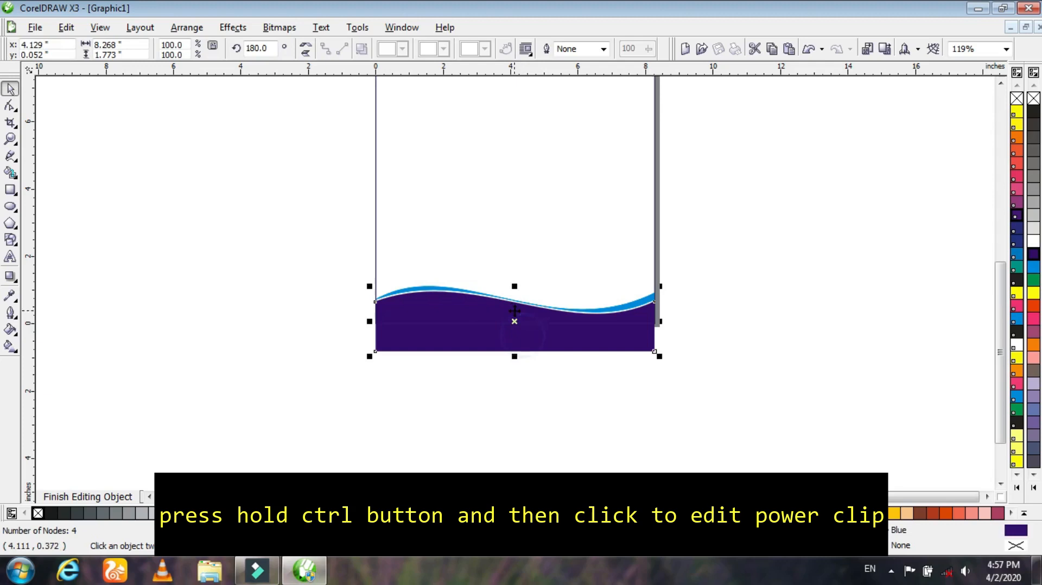
{"action": "left_click_drag", "start_coordinate": [514, 285], "coordinate": [514, 298]}
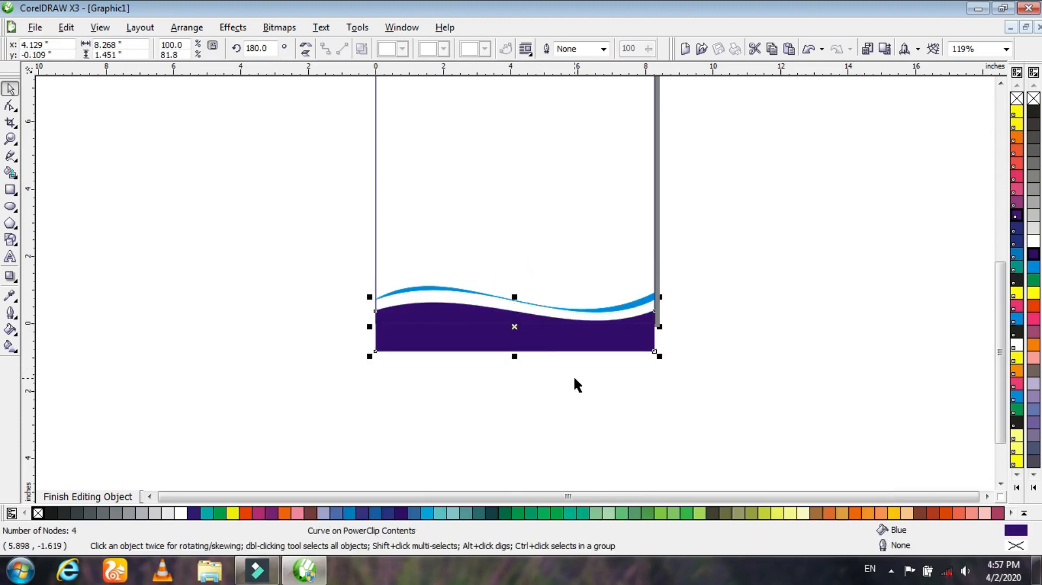
{"action": "key", "text": "ctrl+z"}
Step: Group the two footer waves, reduce the group's height to about 1.28 inches around its center, and finish editing the PowerClip
{"action": "left_click_drag", "start_coordinate": [709, 267], "coordinate": [331, 401]}
{"action": "key", "text": "ctrl+g"}
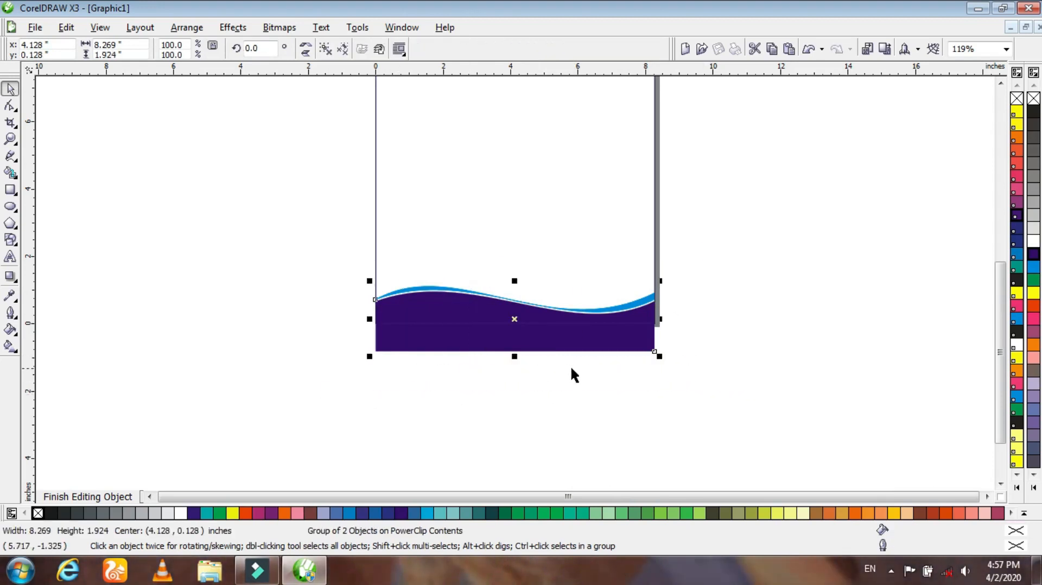
{"action": "left_click_drag", "start_coordinate": [516, 358], "coordinate": [514, 347]}
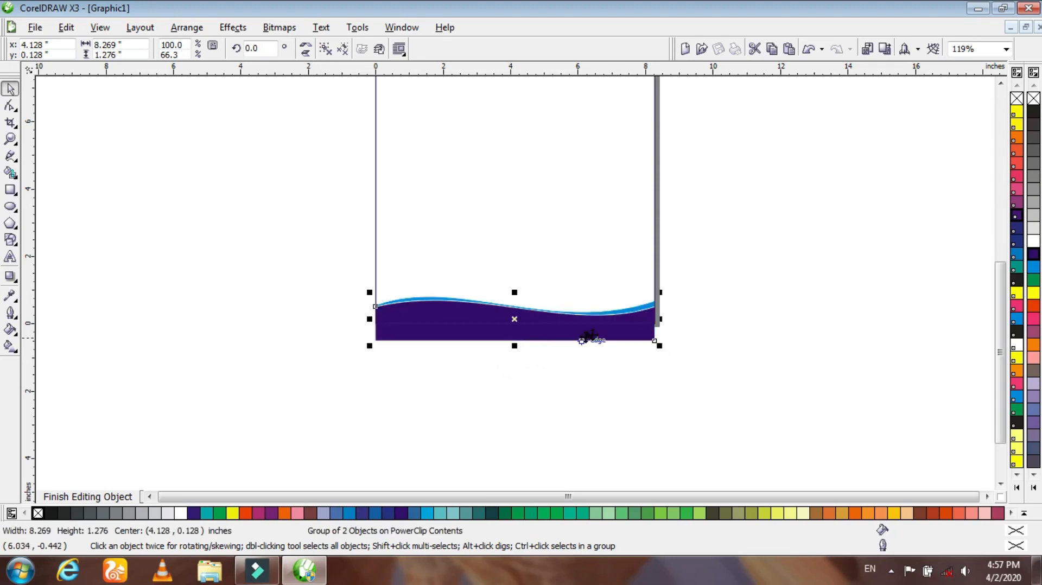
{"action": "left_click", "coordinate": [722, 277], "text": "ctrl"}
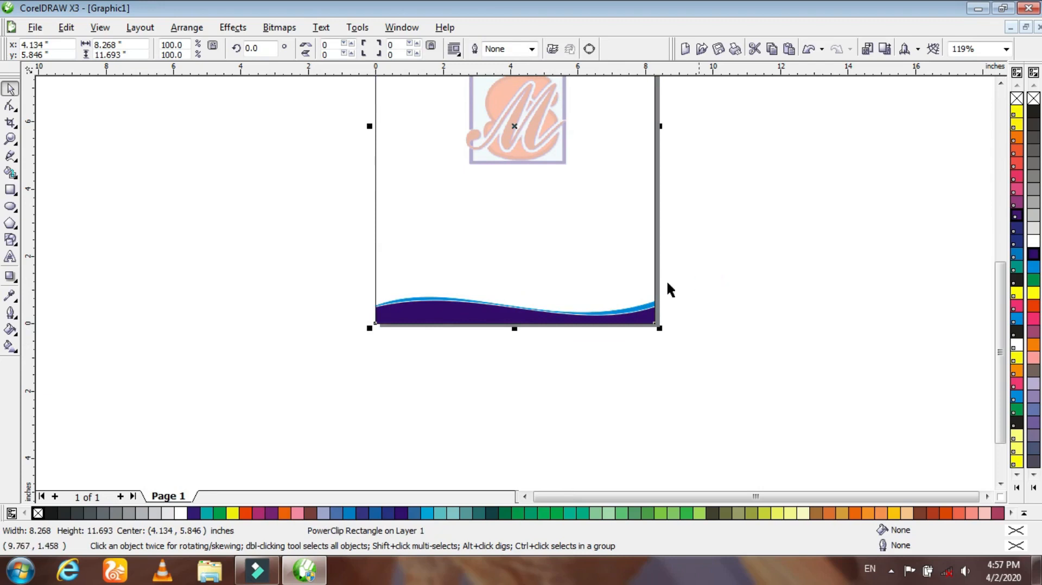
Step: Add the text "Address Line : XXXXXXXXXXXXXXXXXXXXXXX" in 24 pt Arial below the page
{"action": "key", "text": "z"}
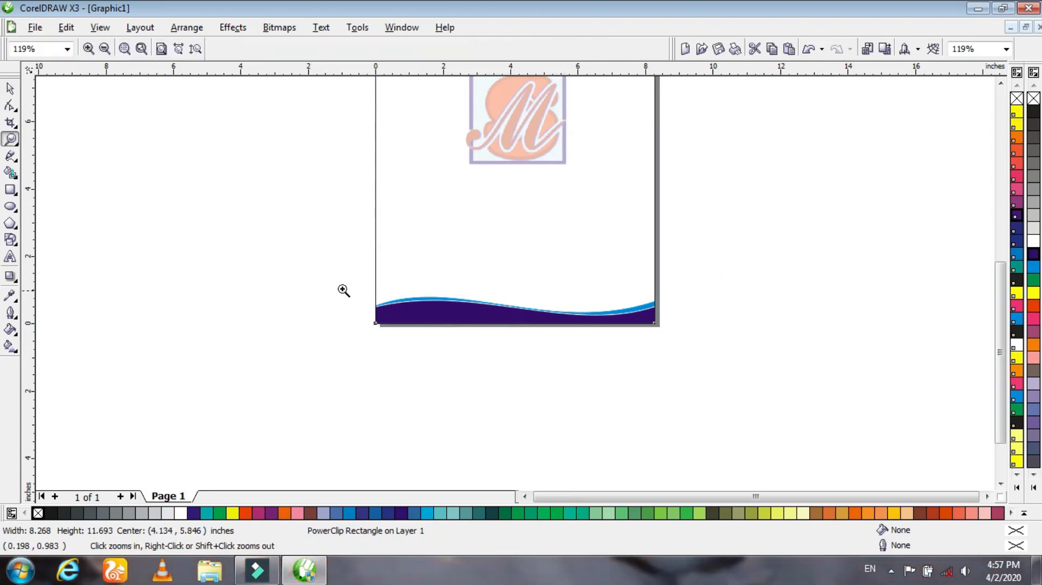
{"action": "left_click_drag", "start_coordinate": [356, 280], "coordinate": [675, 361]}
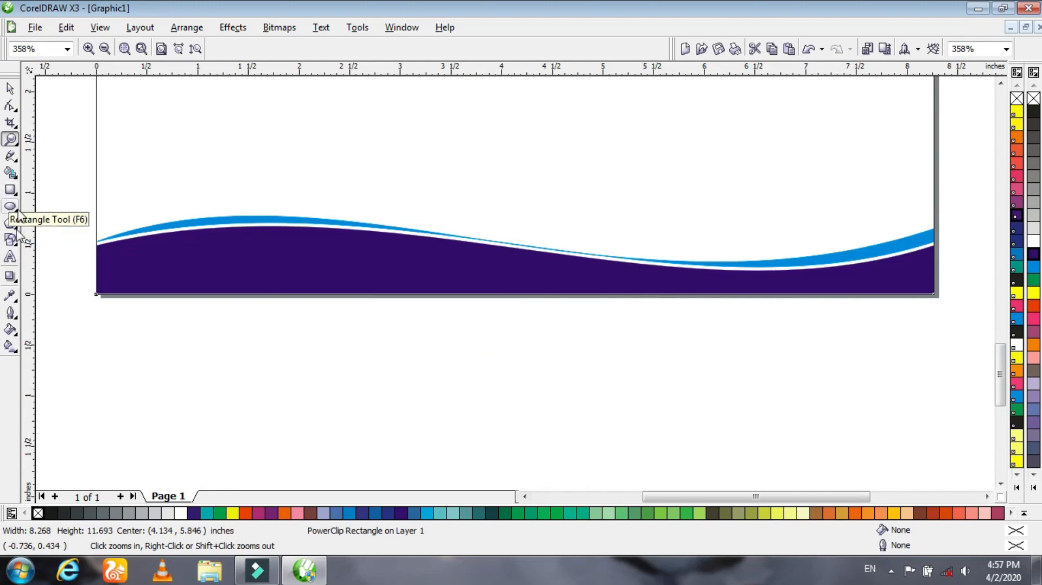
{"action": "left_click", "coordinate": [10, 257]}
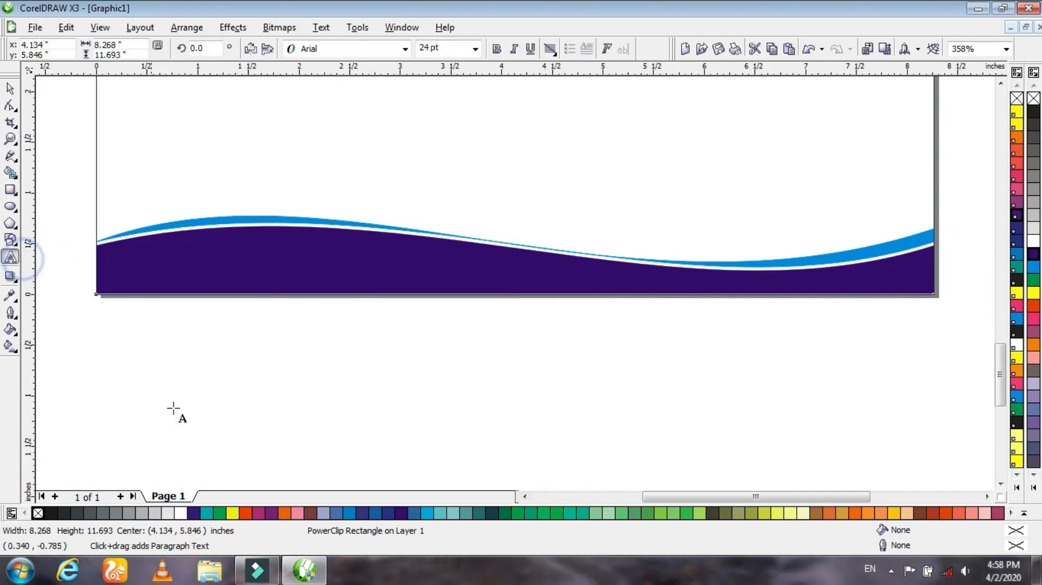
{"action": "left_click", "coordinate": [181, 398]}
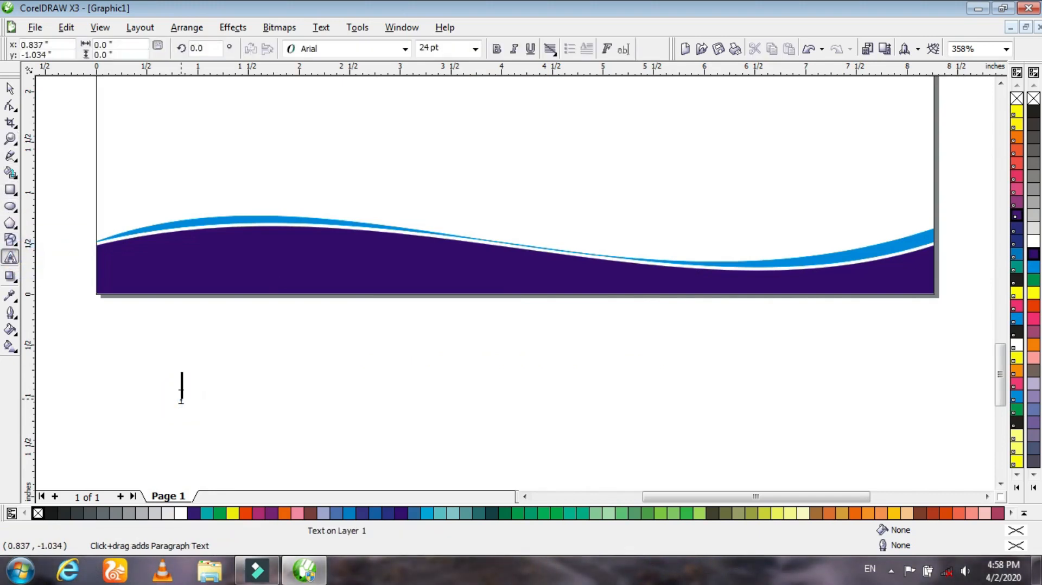
{"action": "type", "text": "Address Line : XXXXXXXXXXXXXXXXXXXXXXX"}
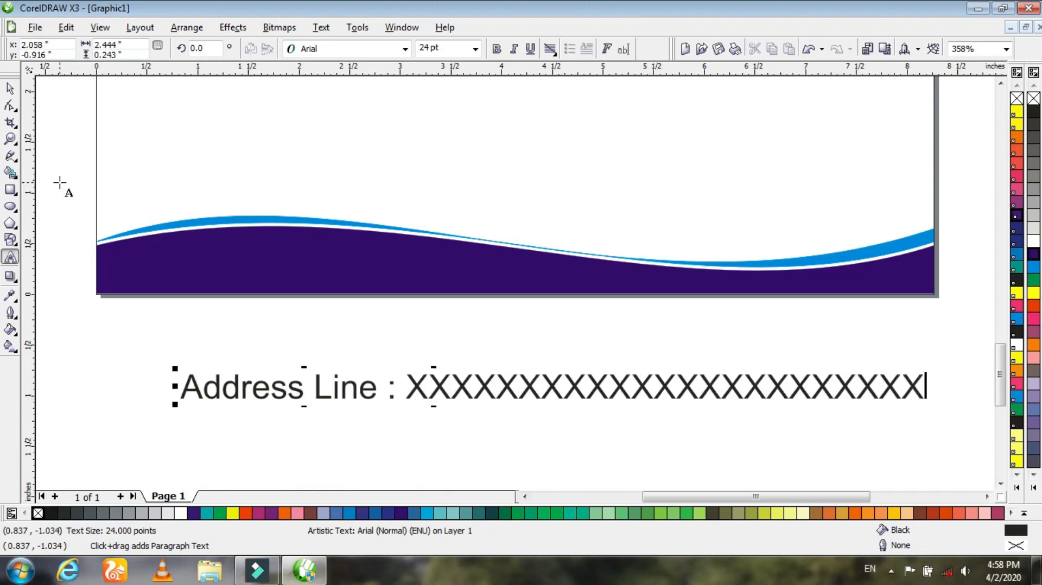
{"action": "left_click", "coordinate": [10, 88]}
Step: Fit the address line into the left part of the violet footer, scaled to about 13.9 pt, and fill it white
{"action": "left_click_drag", "start_coordinate": [321, 398], "coordinate": [263, 259]}
{"action": "left_click_drag", "start_coordinate": [874, 284], "coordinate": [575, 281]}
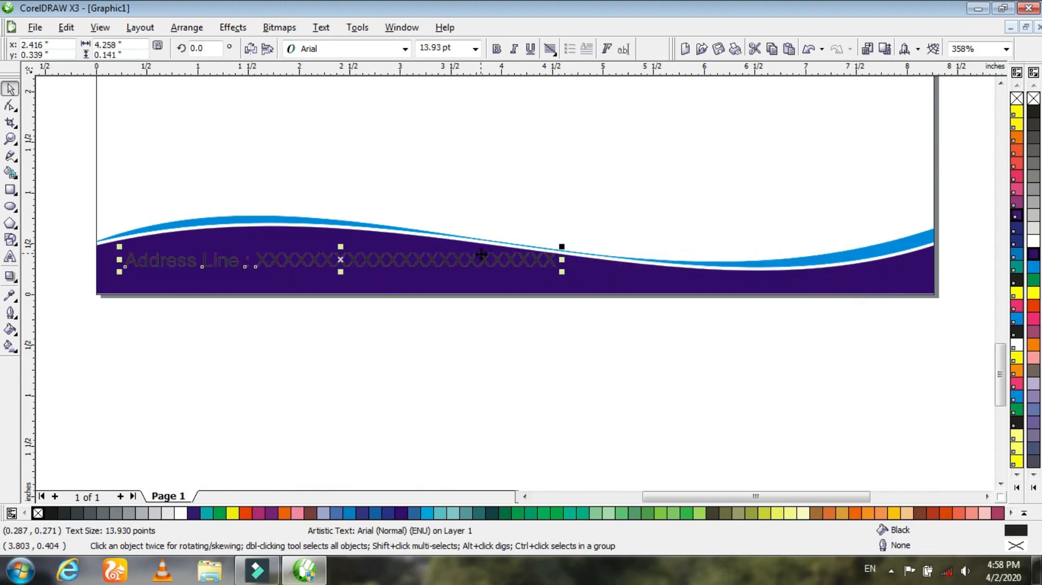
{"action": "left_click_drag", "start_coordinate": [481, 259], "coordinate": [464, 267]}
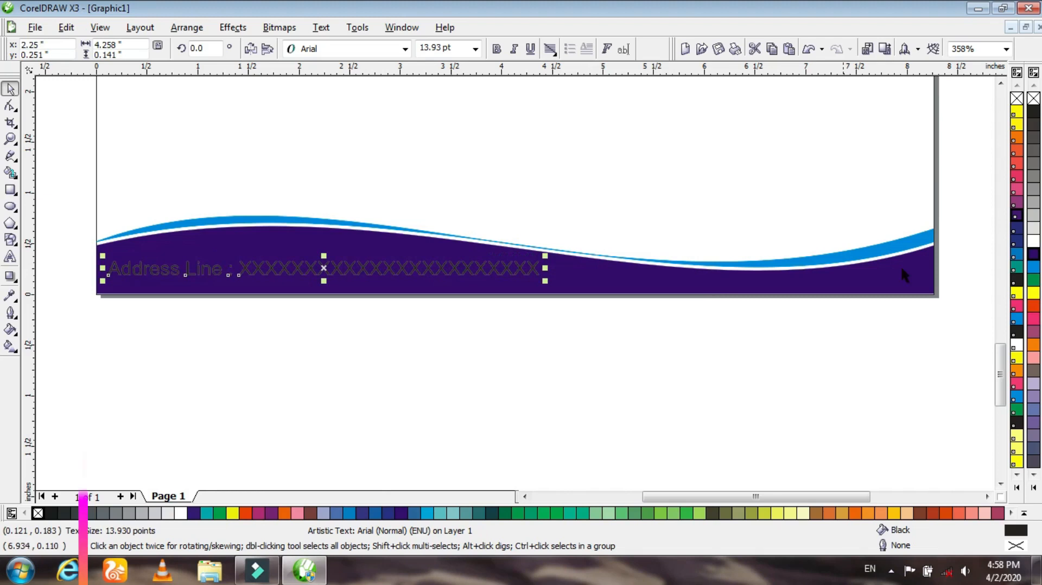
{"action": "left_click", "coordinate": [1035, 242]}
{"action": "left_click", "coordinate": [577, 168]}
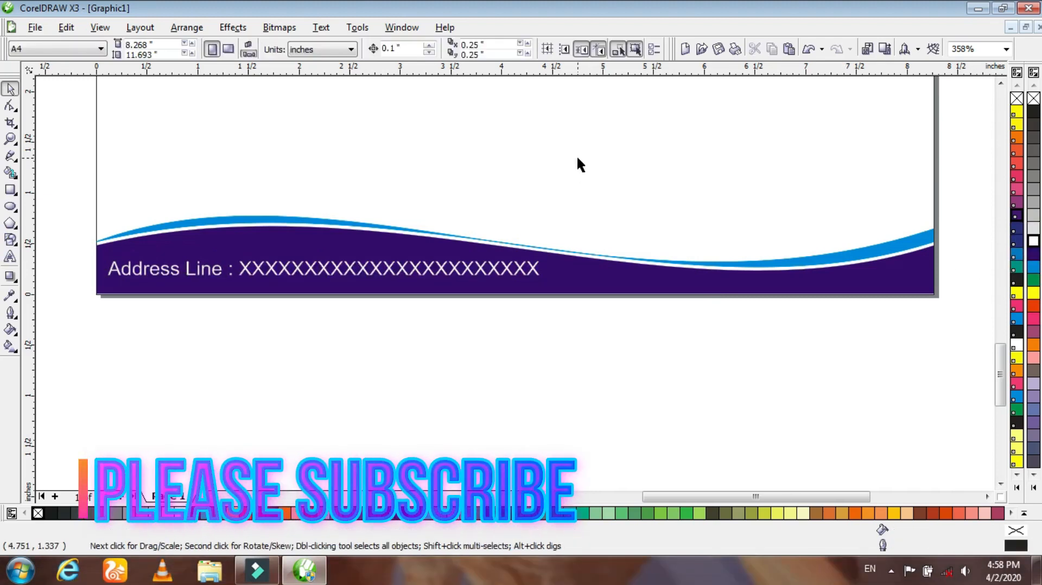
Step: Add a drop shadow to the header logo, offset about 0.08 inches right and 0.07 inches down
{"action": "key", "text": "F4"}
{"action": "left_click", "coordinate": [757, 206]}
{"action": "scroll", "coordinate": [485, 111], "scroll_direction": "up", "scroll_amount": 2}
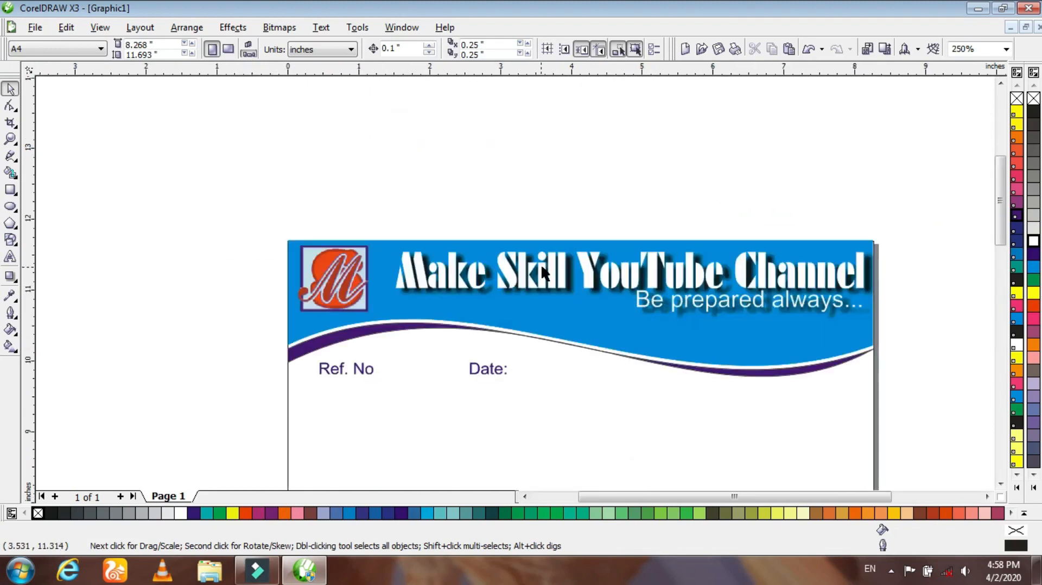
{"action": "left_click", "coordinate": [109, 315]}
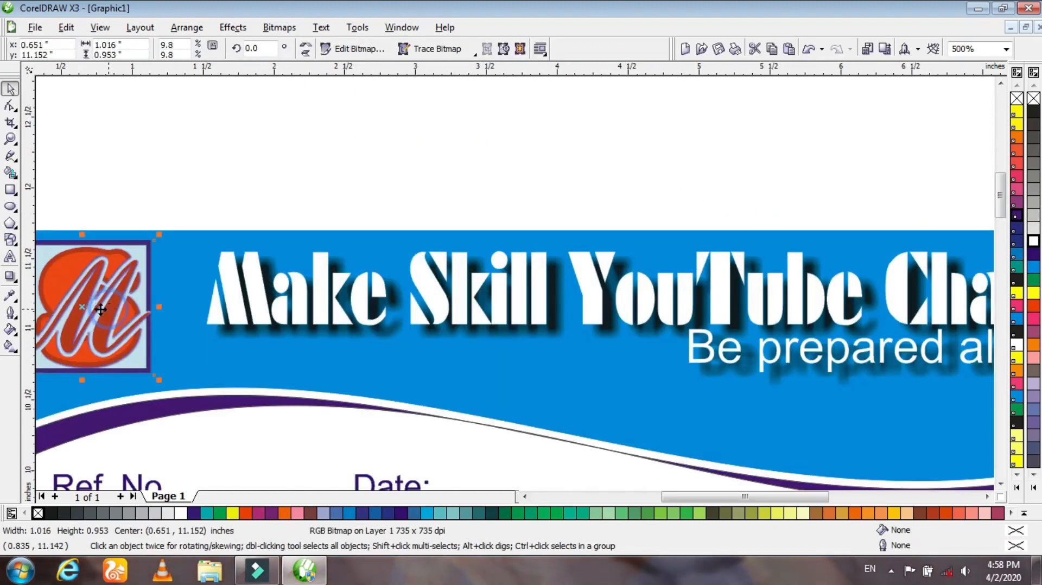
{"action": "left_click", "coordinate": [10, 276]}
{"action": "left_click_drag", "start_coordinate": [78, 315], "coordinate": [165, 381]}
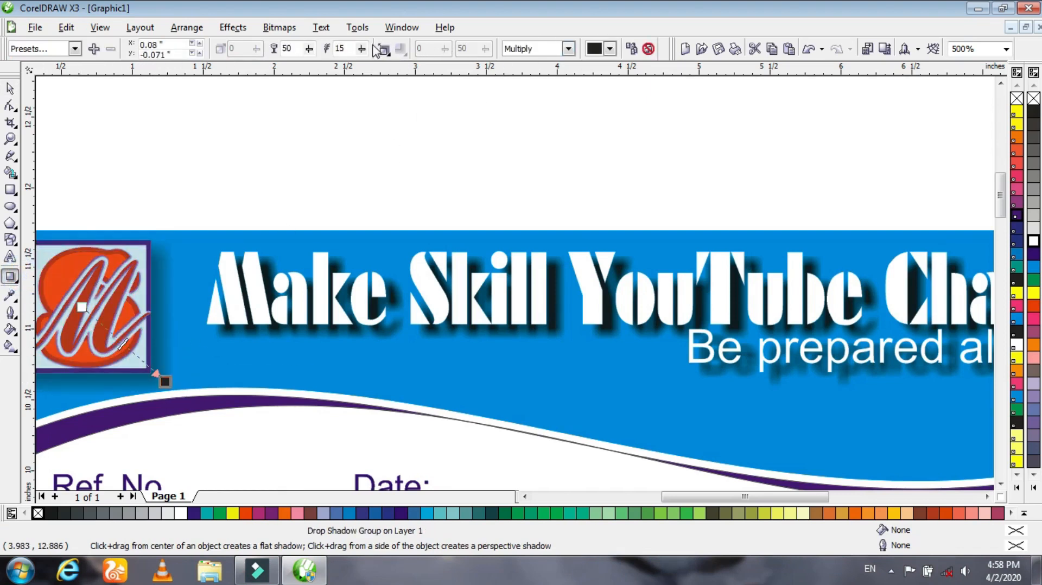
Step: Set the logo shadow's opacity to 100 and its feathering to 8
{"action": "left_click_drag", "start_coordinate": [362, 49], "coordinate": [354, 52]}
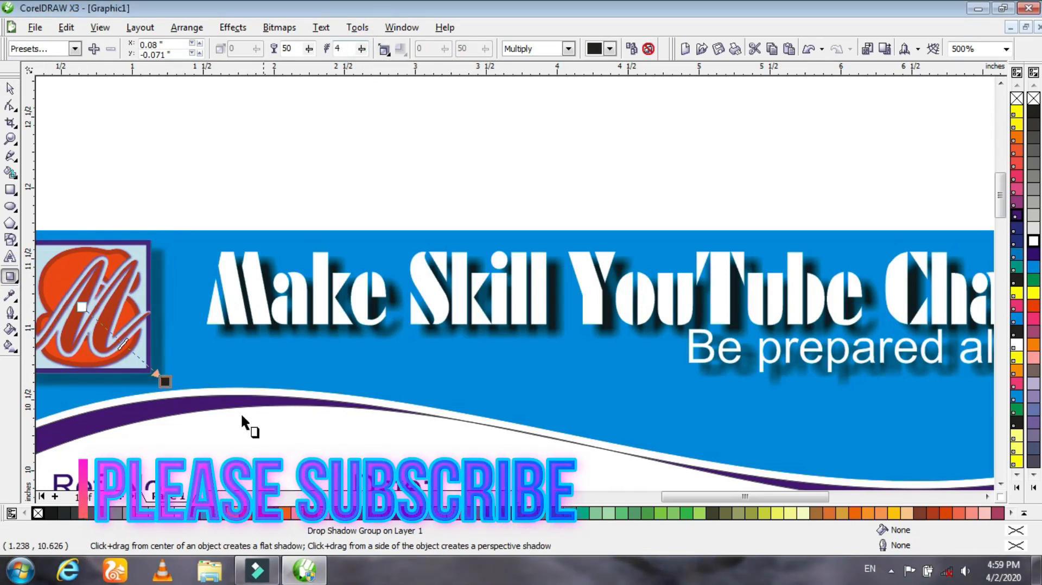
{"action": "left_click_drag", "start_coordinate": [123, 344], "coordinate": [152, 367]}
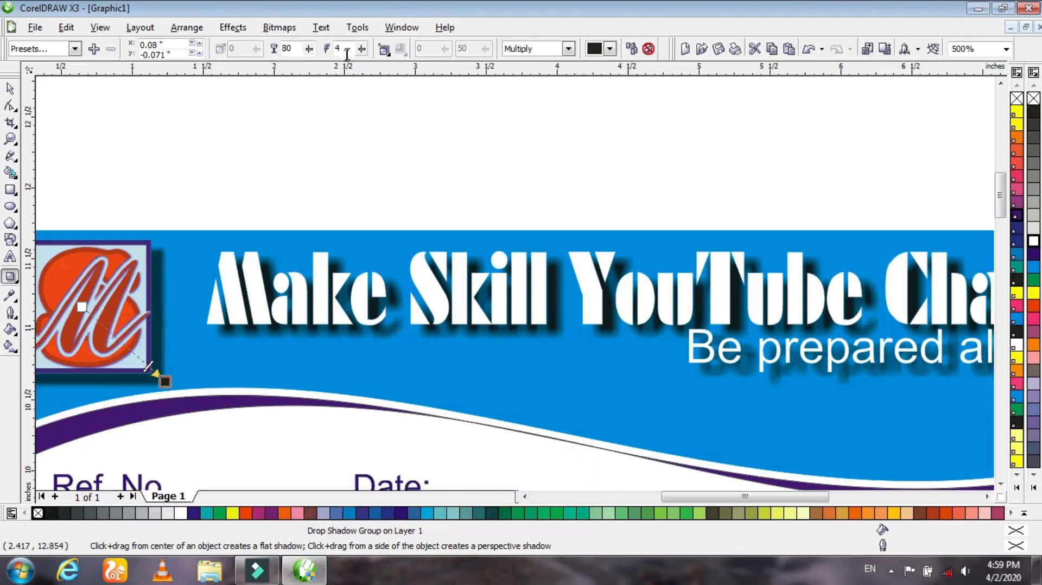
{"action": "left_click_drag", "start_coordinate": [310, 51], "coordinate": [364, 57]}
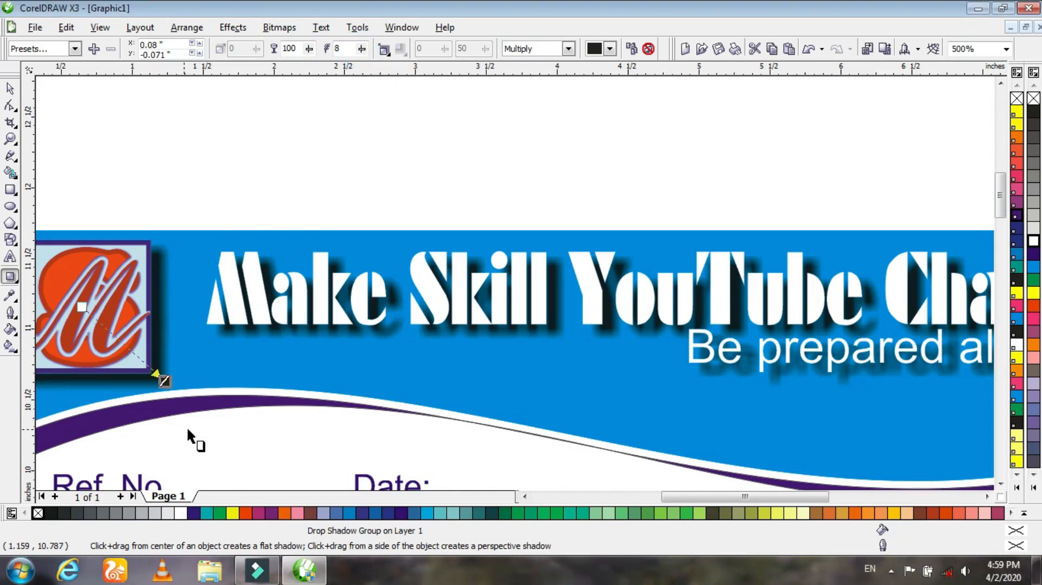
{"action": "left_click", "coordinate": [10, 89]}
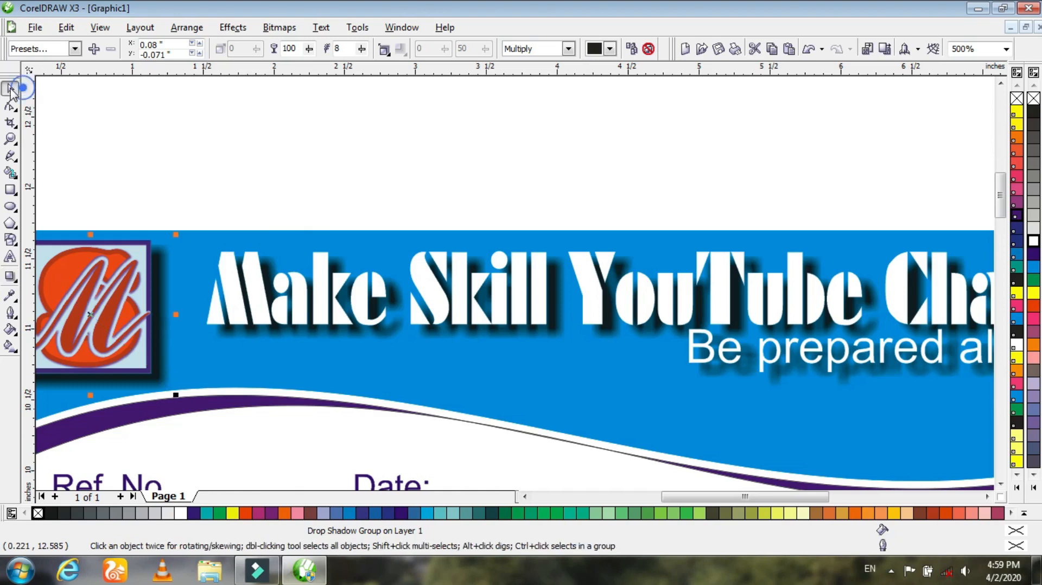
Step: Move the white address line down close to the violet footer's lower edge, centred at about 0.12 inches in y
{"action": "left_click", "coordinate": [444, 155]}
{"action": "scroll", "coordinate": [444, 156], "scroll_direction": "down", "scroll_amount": 2}
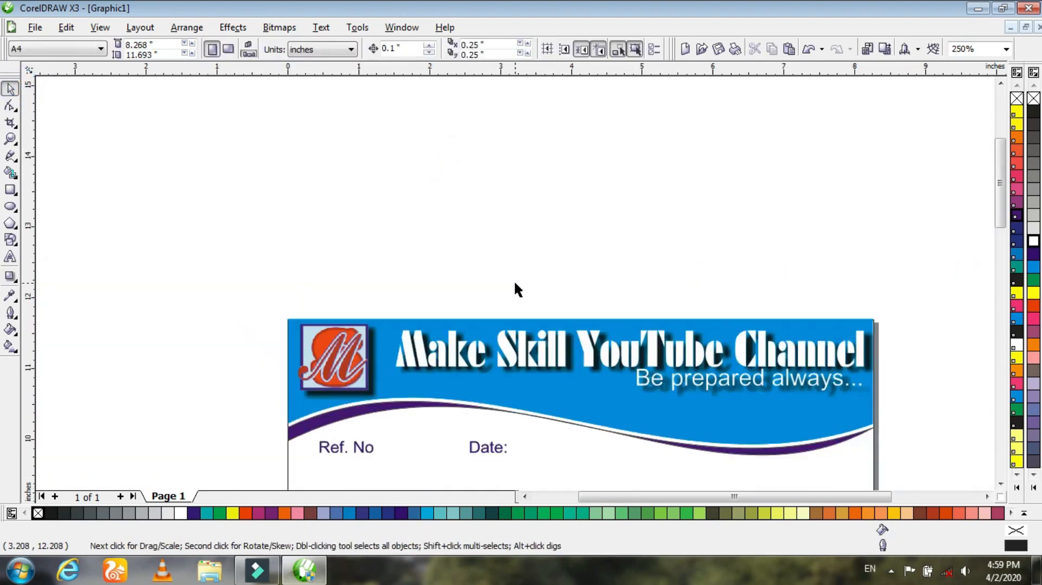
{"action": "left_click_drag", "start_coordinate": [1000, 183], "coordinate": [1001, 235]}
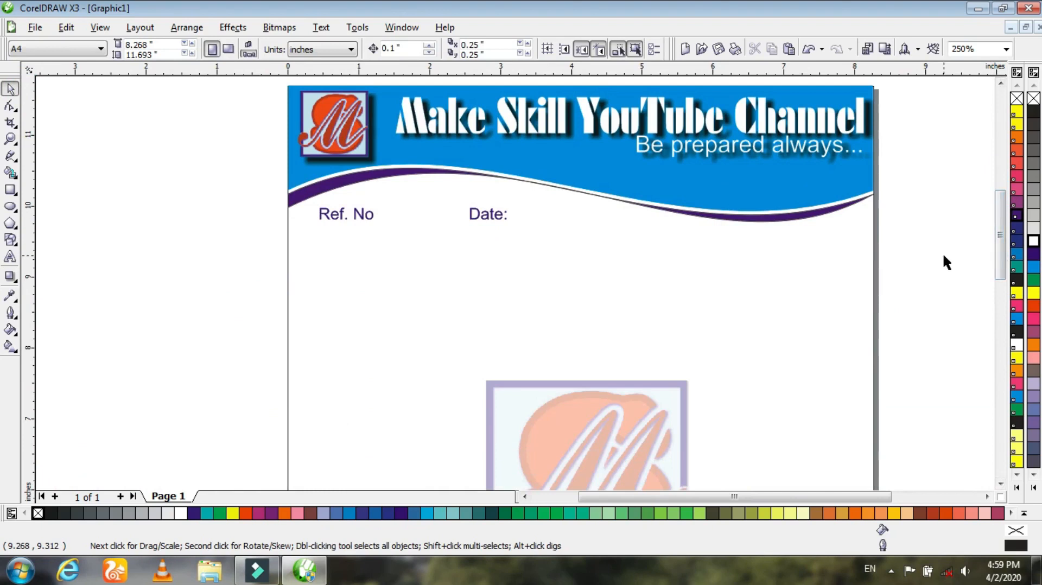
{"action": "key", "text": "shift+F4"}
{"action": "left_click", "coordinate": [763, 318]}
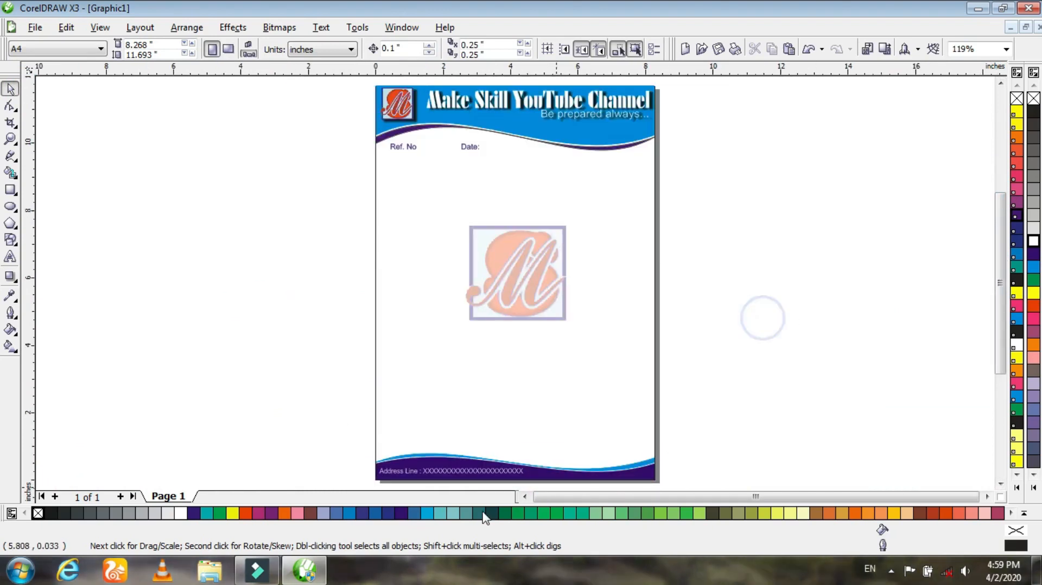
{"action": "scroll", "coordinate": [500, 477], "scroll_direction": "up", "scroll_amount": 4}
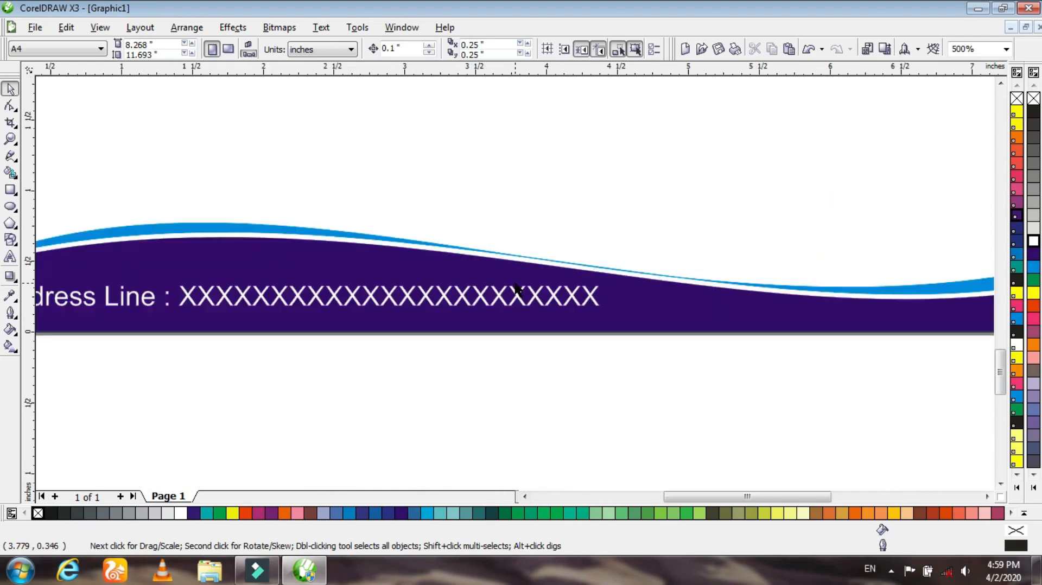
{"action": "scroll", "coordinate": [518, 290], "scroll_direction": "down", "scroll_amount": 1}
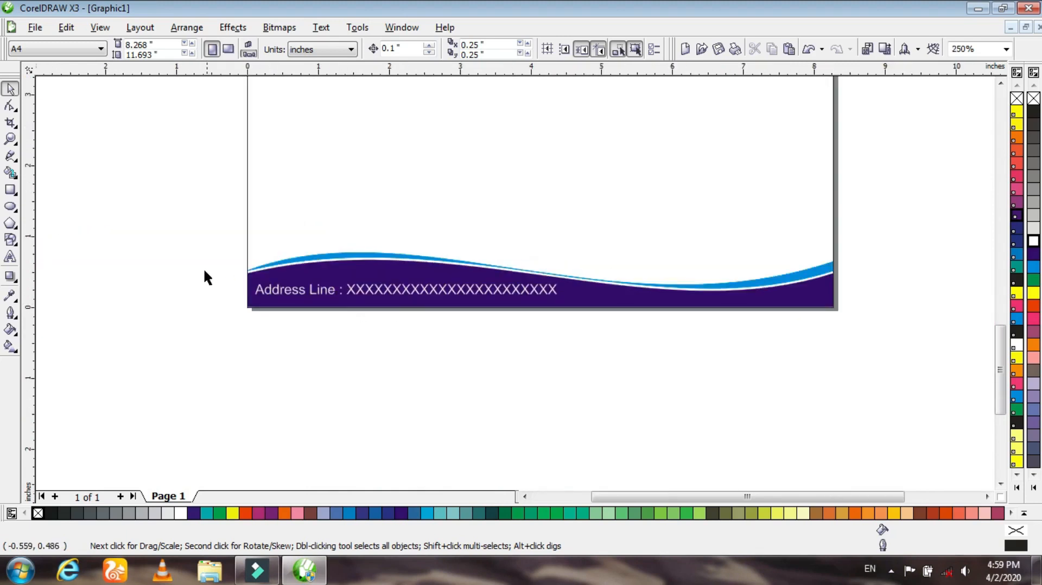
{"action": "scroll", "coordinate": [515, 282], "scroll_direction": "up", "scroll_amount": 2}
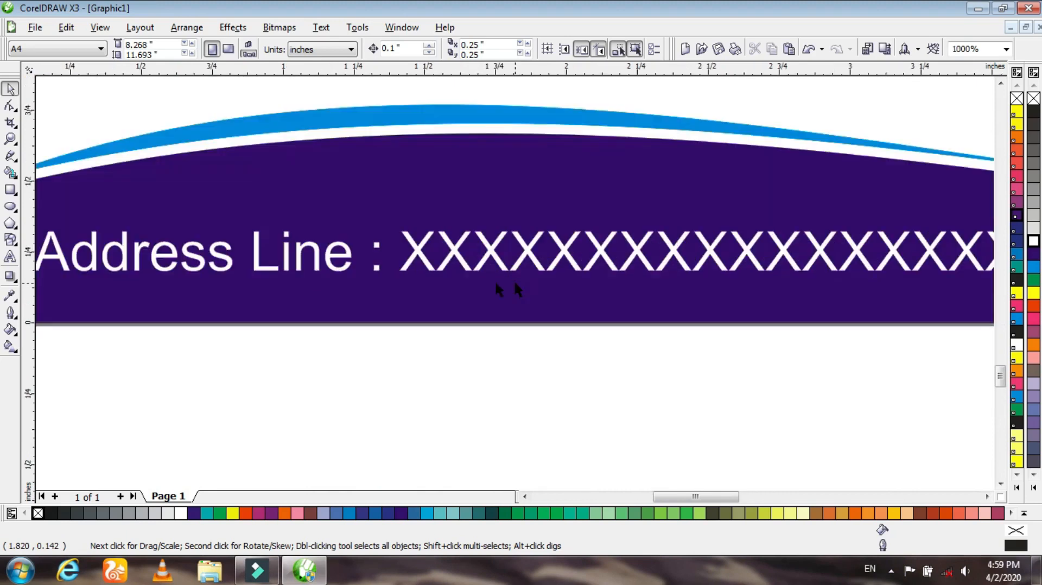
{"action": "left_click_drag", "start_coordinate": [447, 263], "coordinate": [449, 303]}
{"action": "scroll", "coordinate": [563, 320], "scroll_direction": "down", "scroll_amount": 2}
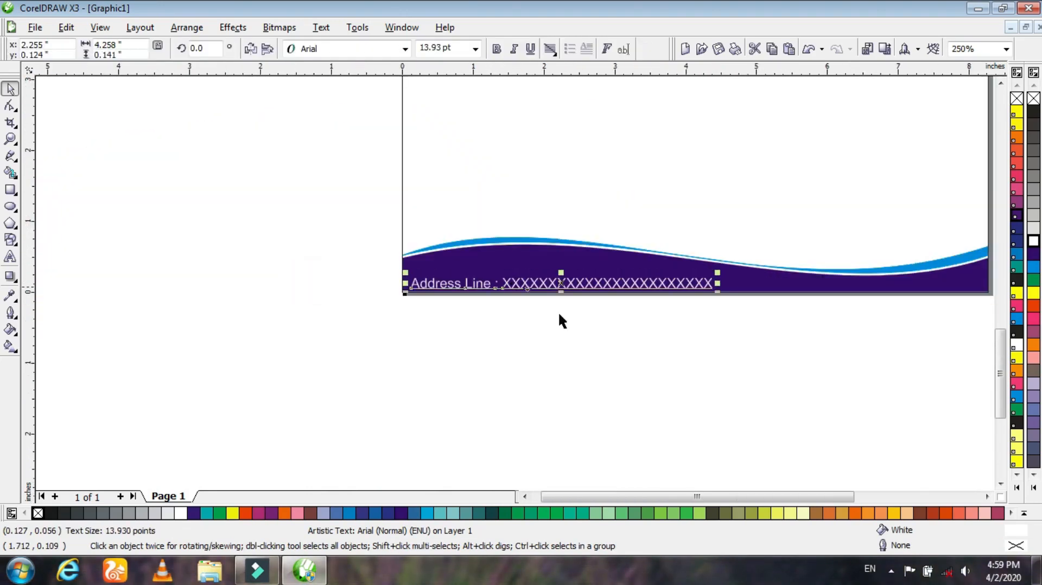
{"action": "left_click", "coordinate": [562, 320]}
{"action": "scroll", "coordinate": [519, 288], "scroll_direction": "down", "scroll_amount": 1}
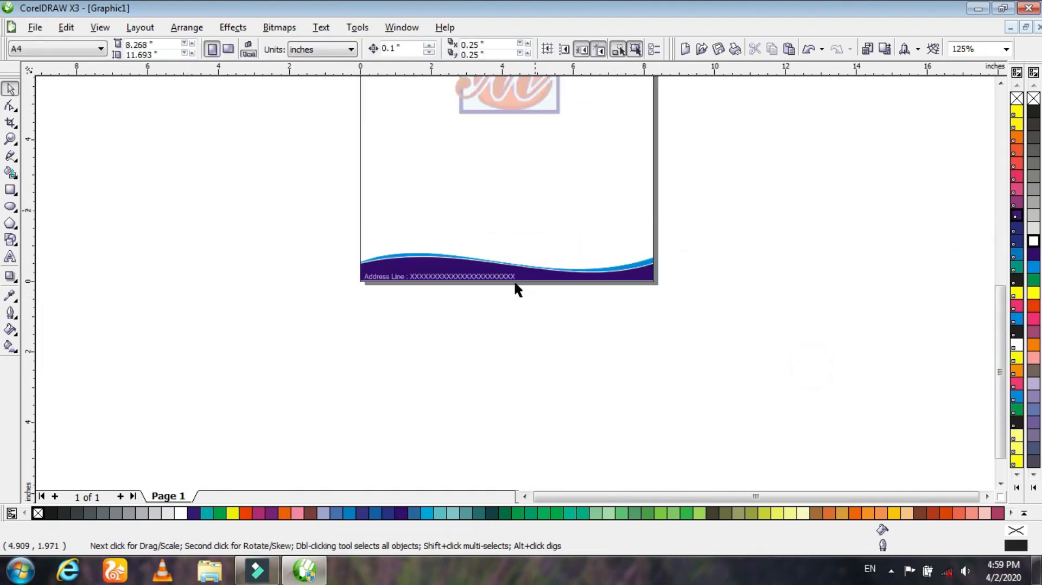
{"action": "scroll", "coordinate": [515, 283], "scroll_direction": "down", "scroll_amount": 1}
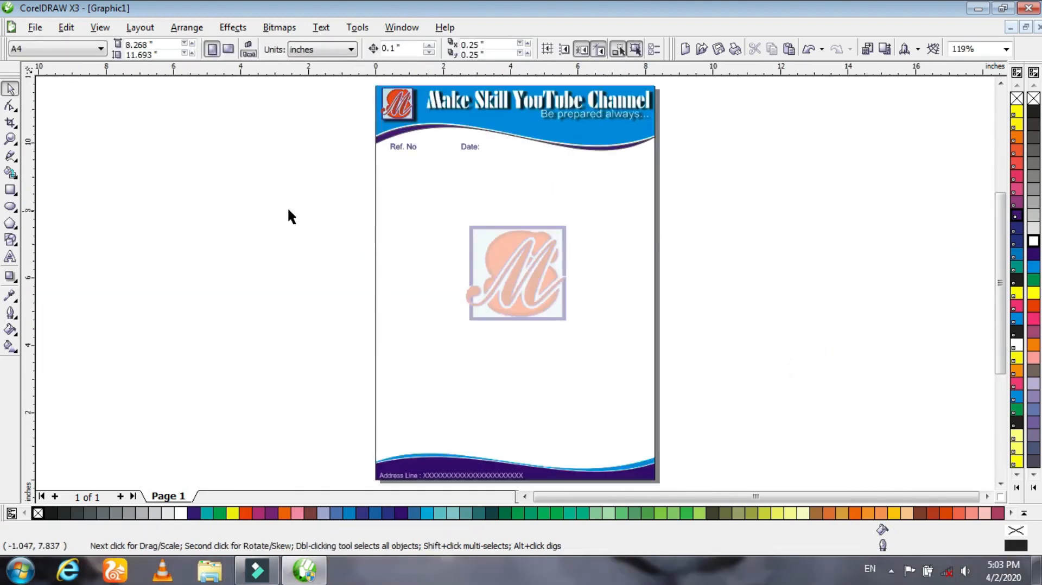
Step: Import BUTTON.png and facebook.png and place them beside the page, each about 1.6 inches wide
{"action": "left_click", "coordinate": [35, 27]}
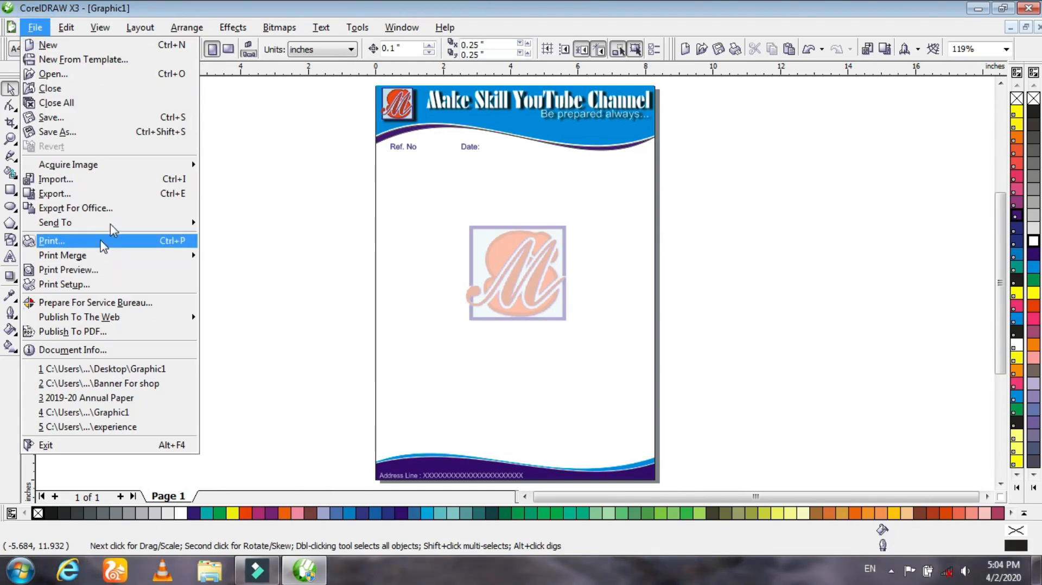
{"action": "mouse_move", "coordinate": [113, 224]}
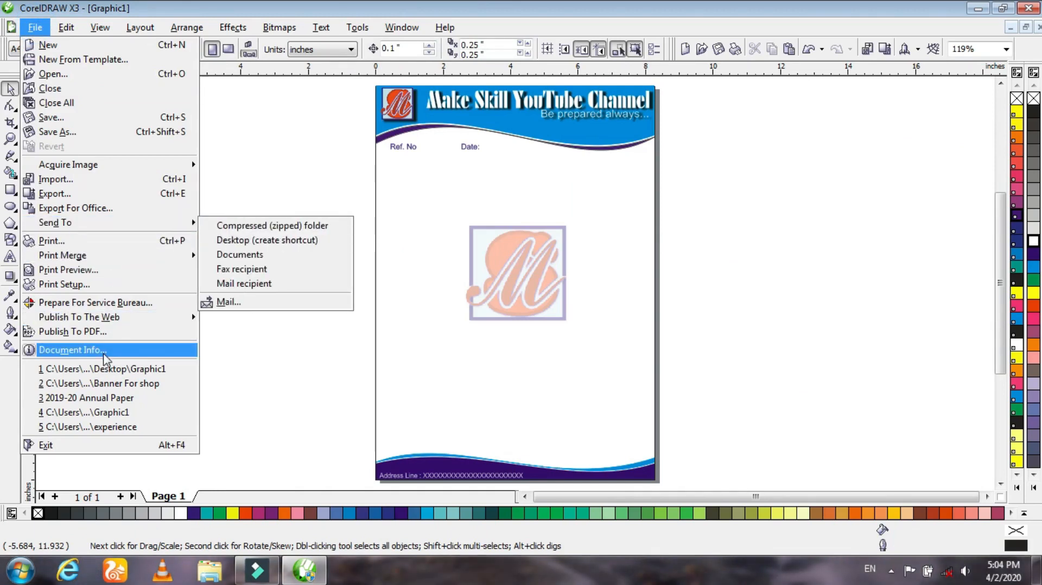
{"action": "left_click", "coordinate": [96, 184]}
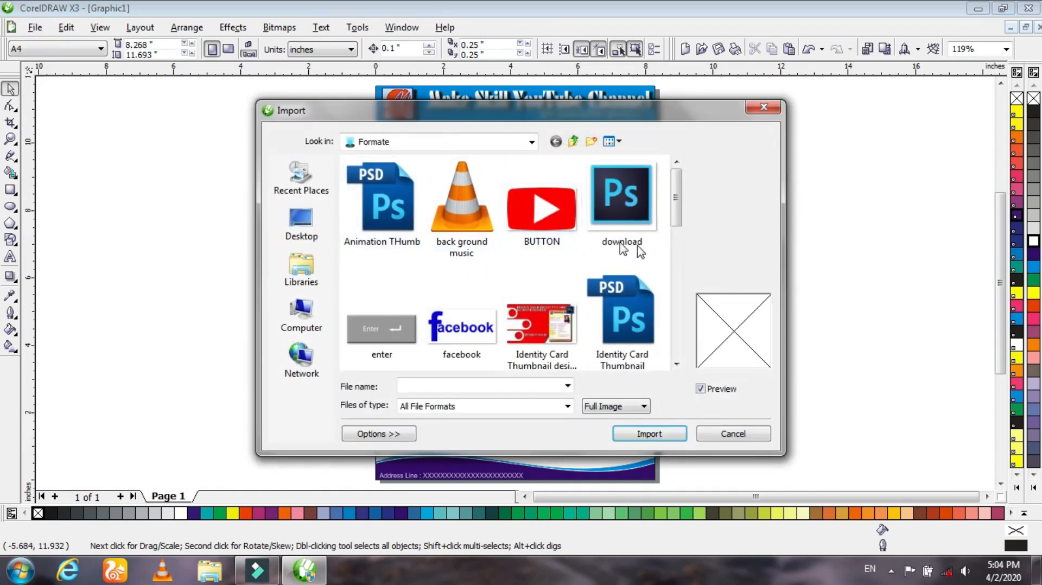
{"action": "left_click", "coordinate": [451, 337]}
{"action": "left_click", "coordinate": [546, 211], "text": "ctrl"}
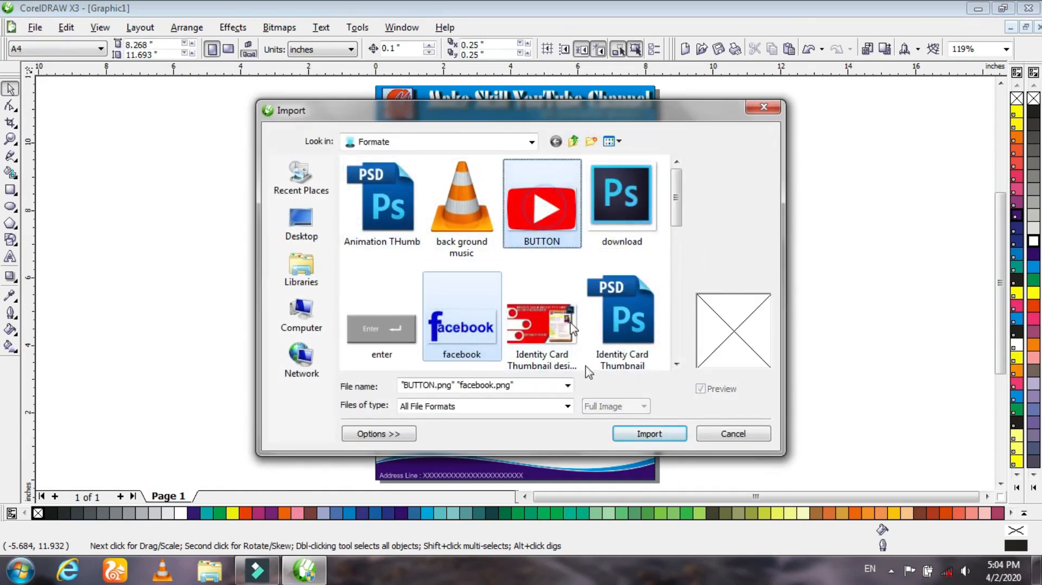
{"action": "left_click", "coordinate": [644, 434]}
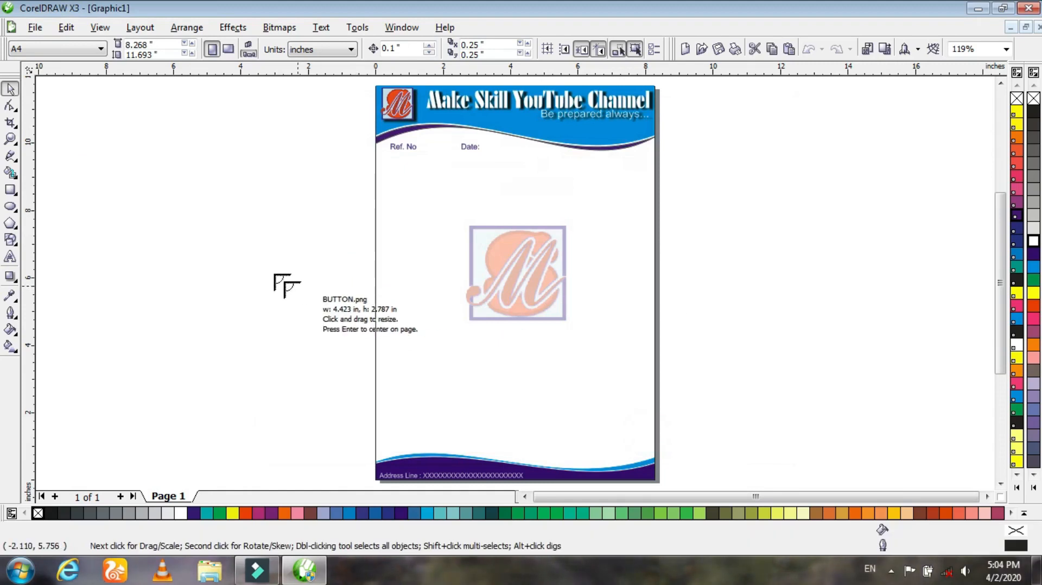
{"action": "left_click_drag", "start_coordinate": [210, 248], "coordinate": [276, 322]}
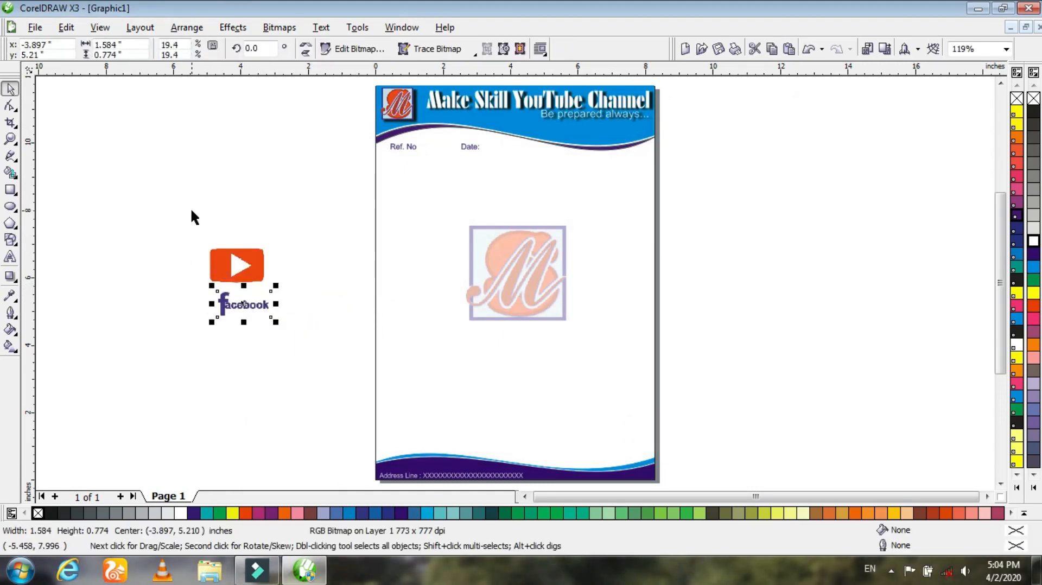
Step: Move the Facebook logo and the YouTube button onto the page just above the footer, with the button right of the logo
{"action": "left_click", "coordinate": [216, 261]}
{"action": "left_click_drag", "start_coordinate": [216, 261], "coordinate": [158, 294]}
{"action": "left_click_drag", "start_coordinate": [131, 241], "coordinate": [293, 330]}
{"action": "left_click", "coordinate": [296, 346]}
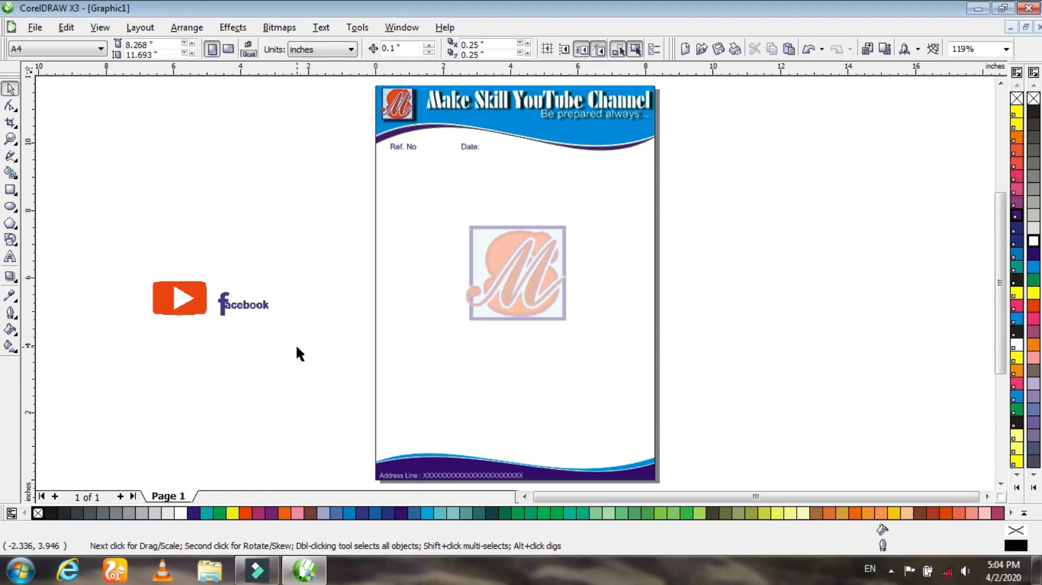
{"action": "left_click", "coordinate": [237, 301]}
{"action": "left_click_drag", "start_coordinate": [237, 302], "coordinate": [397, 438]}
{"action": "left_click_drag", "start_coordinate": [196, 301], "coordinate": [479, 433]}
{"action": "left_click", "coordinate": [478, 433]}
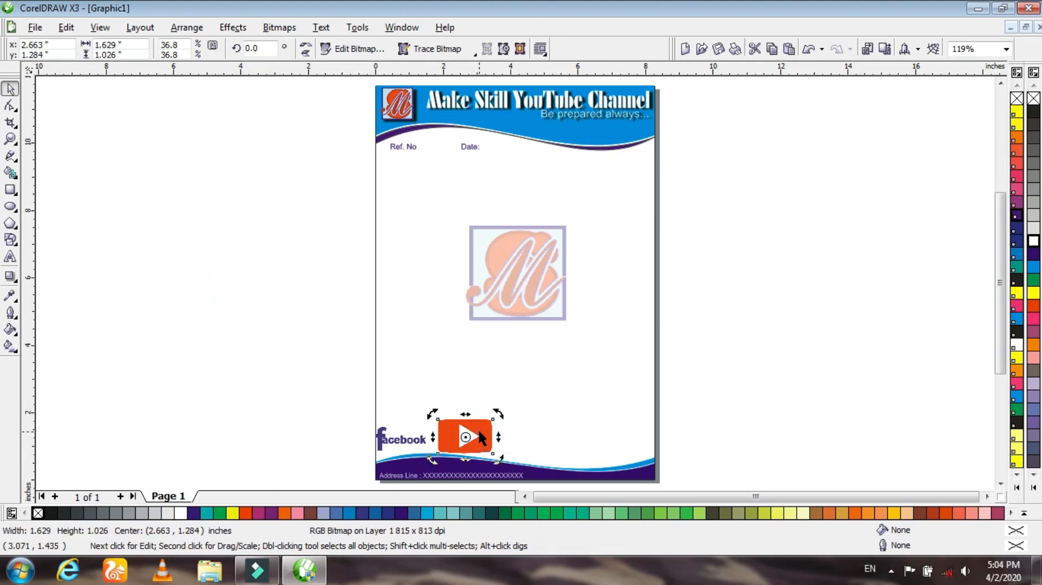
Step: Scale the YouTube button down to about a third of its size above the footer
{"action": "key", "text": "z"}
{"action": "left_click_drag", "start_coordinate": [326, 393], "coordinate": [638, 500]}
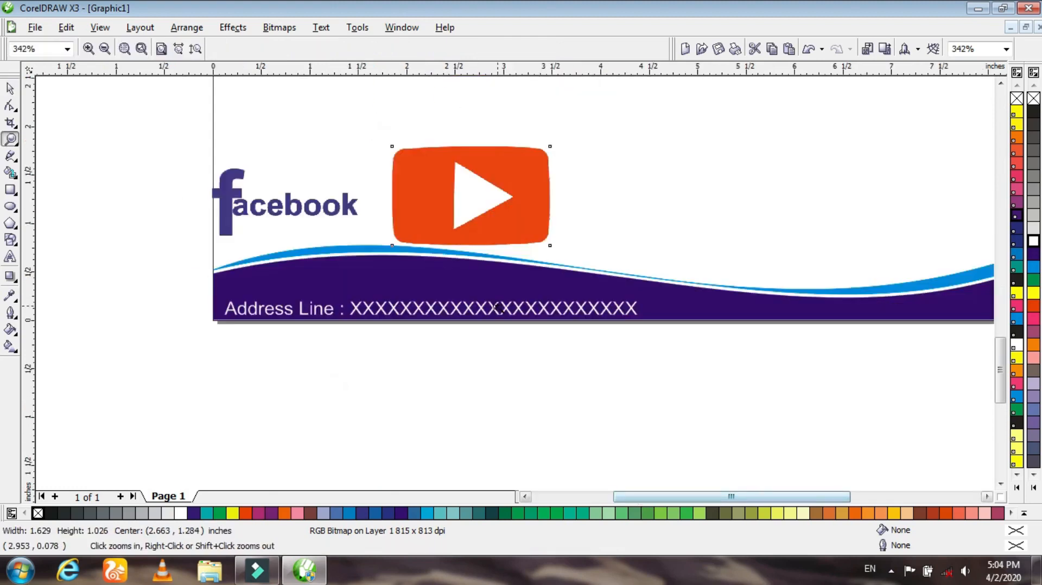
{"action": "left_click", "coordinate": [10, 89]}
{"action": "left_click_drag", "start_coordinate": [162, 99], "coordinate": [219, 129]}
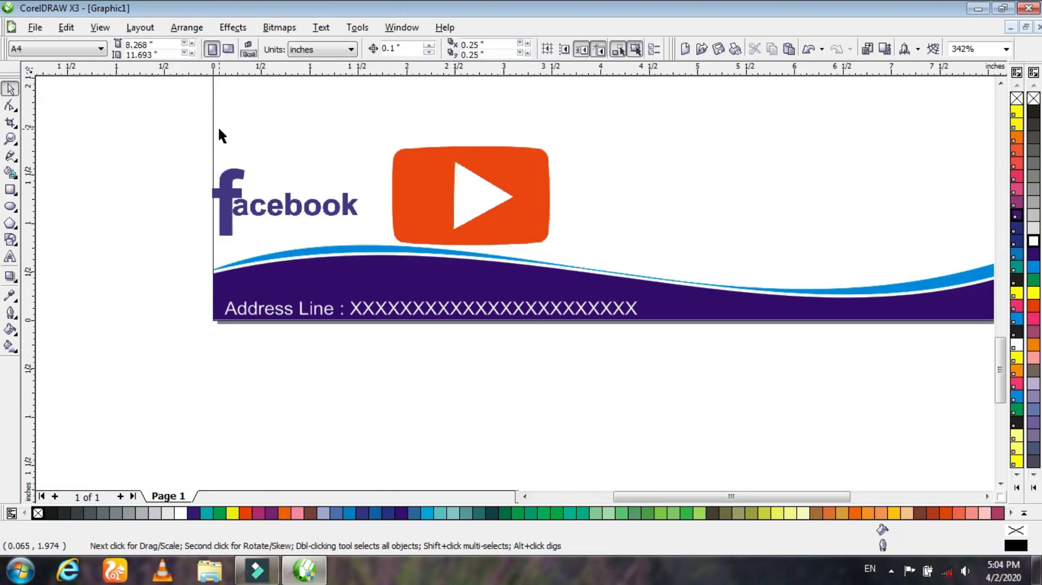
{"action": "left_click", "coordinate": [439, 206]}
{"action": "left_click_drag", "start_coordinate": [550, 146], "coordinate": [465, 198]}
Step: Scale the Facebook logo to about 0.82 by 0.4 inches and shift it inward from the page's left edge
{"action": "left_click", "coordinate": [304, 208]}
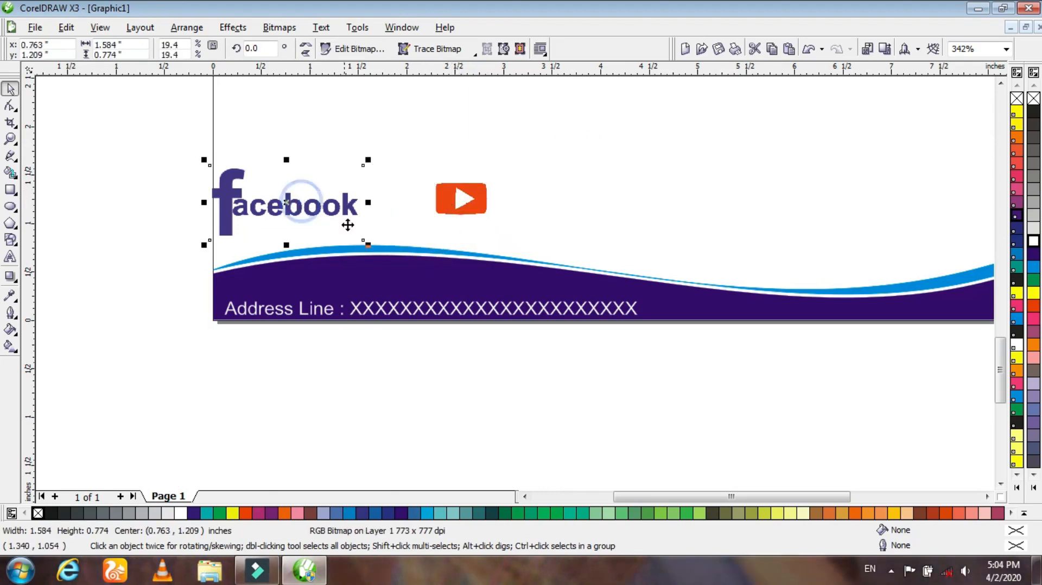
{"action": "left_click_drag", "start_coordinate": [363, 239], "coordinate": [318, 217]}
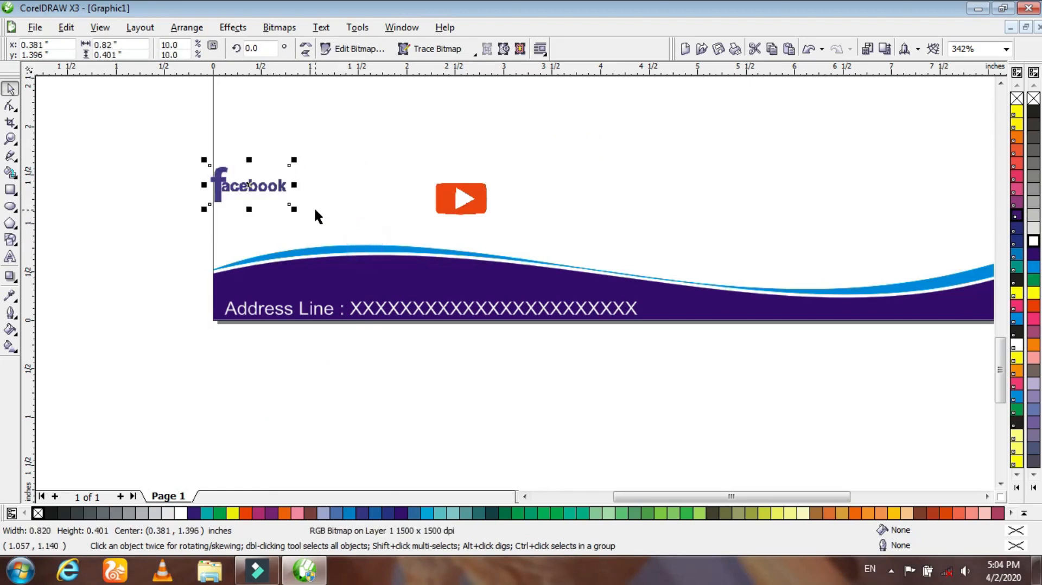
{"action": "left_click_drag", "start_coordinate": [222, 180], "coordinate": [274, 195]}
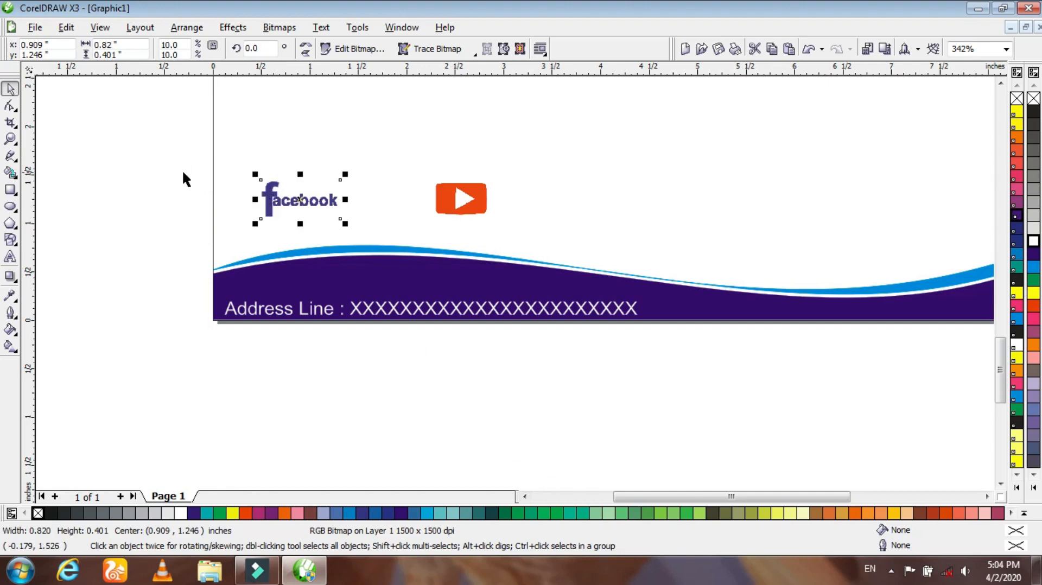
Step: Bottom-align the Facebook logo with the YouTube button and move both above the footer's right half, centred at about 6.1, 0.76 inches
{"action": "left_click_drag", "start_coordinate": [135, 127], "coordinate": [864, 262]}
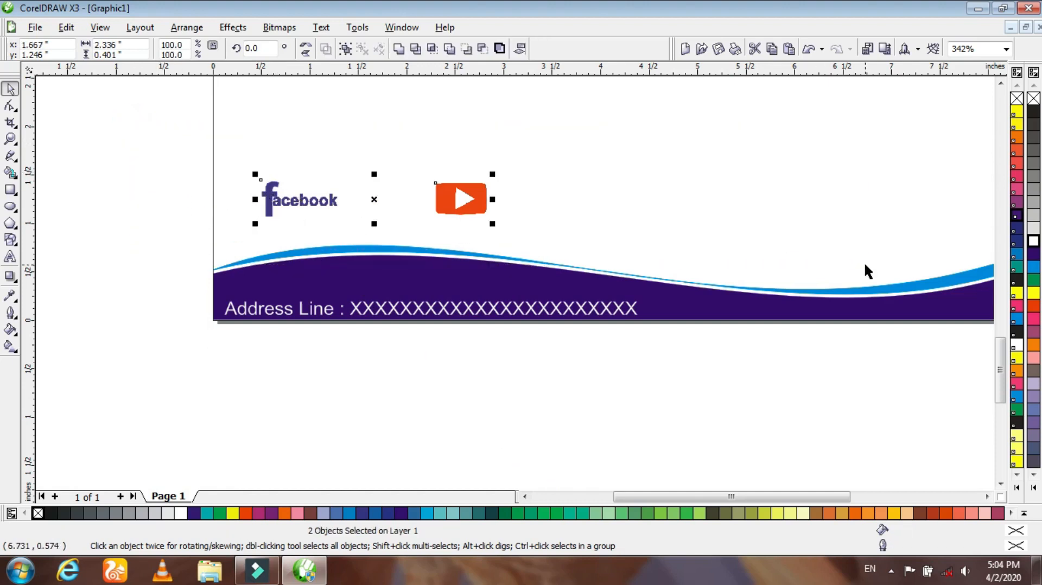
{"action": "key", "text": "b"}
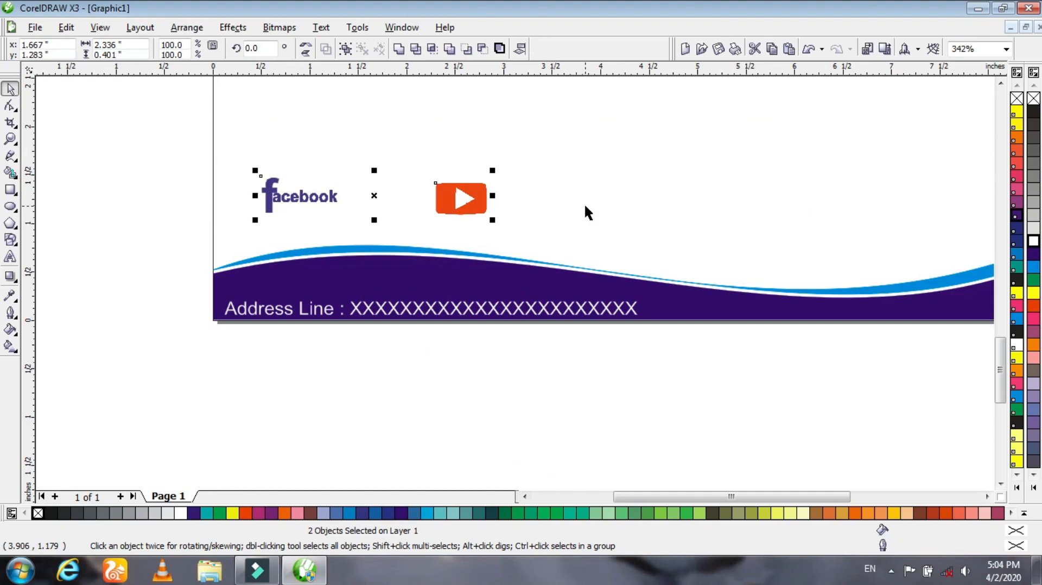
{"action": "key", "text": "shift+F4"}
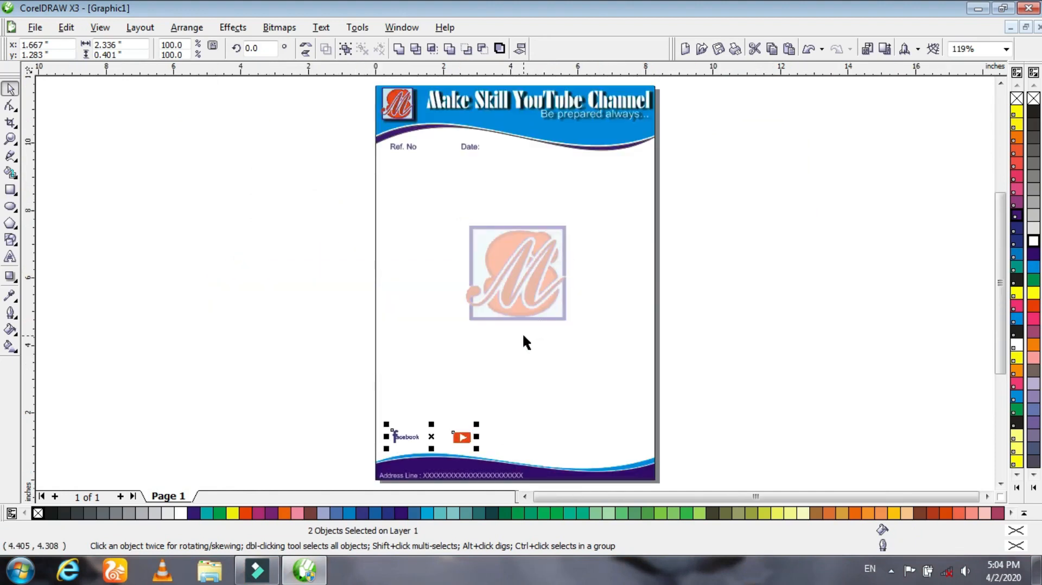
{"action": "left_click_drag", "start_coordinate": [463, 433], "coordinate": [612, 451]}
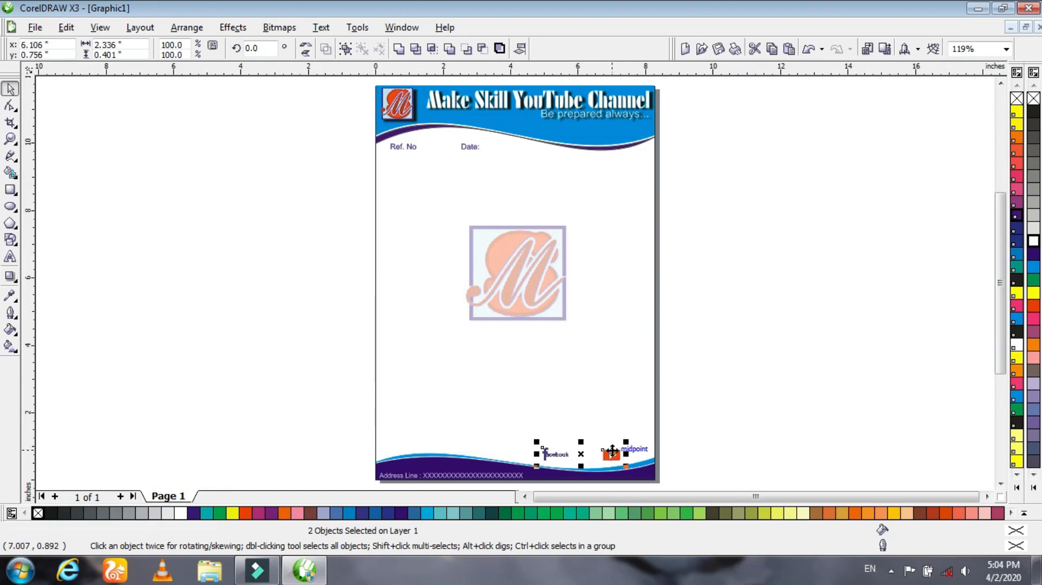
{"action": "left_click", "coordinate": [714, 412]}
{"action": "left_click", "coordinate": [715, 406]}
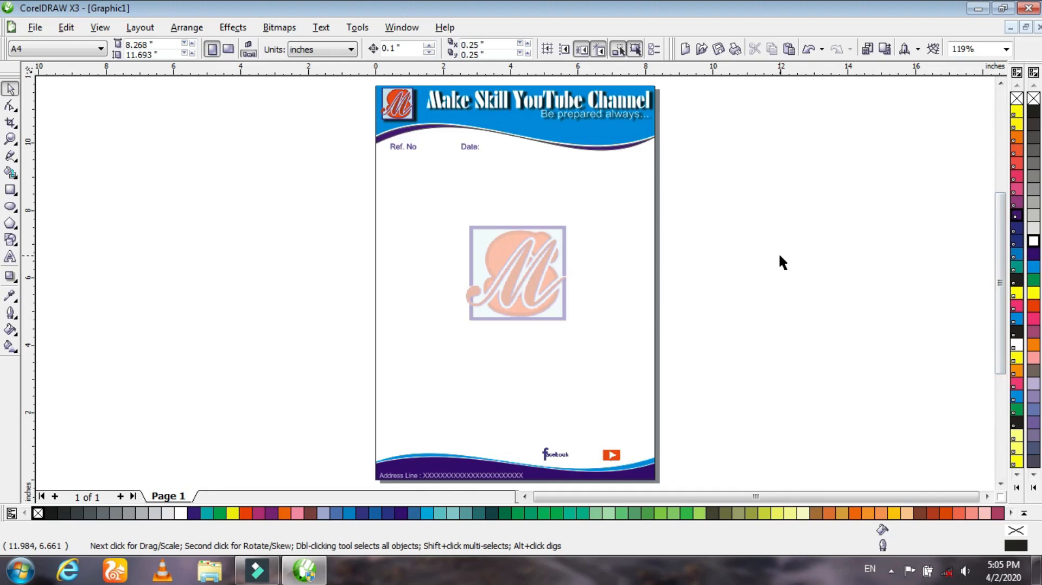
Step: Publish the letterhead as a PDF named "Letter Head 002" on the Desktop, using the PDF for Document Distribution style
{"action": "left_click", "coordinate": [35, 27]}
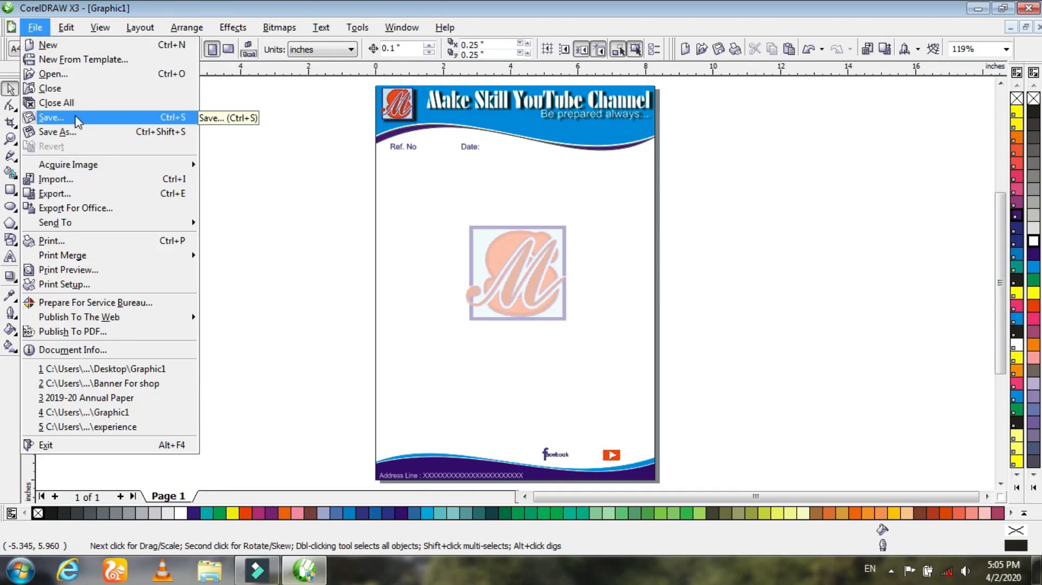
{"action": "left_click", "coordinate": [93, 334]}
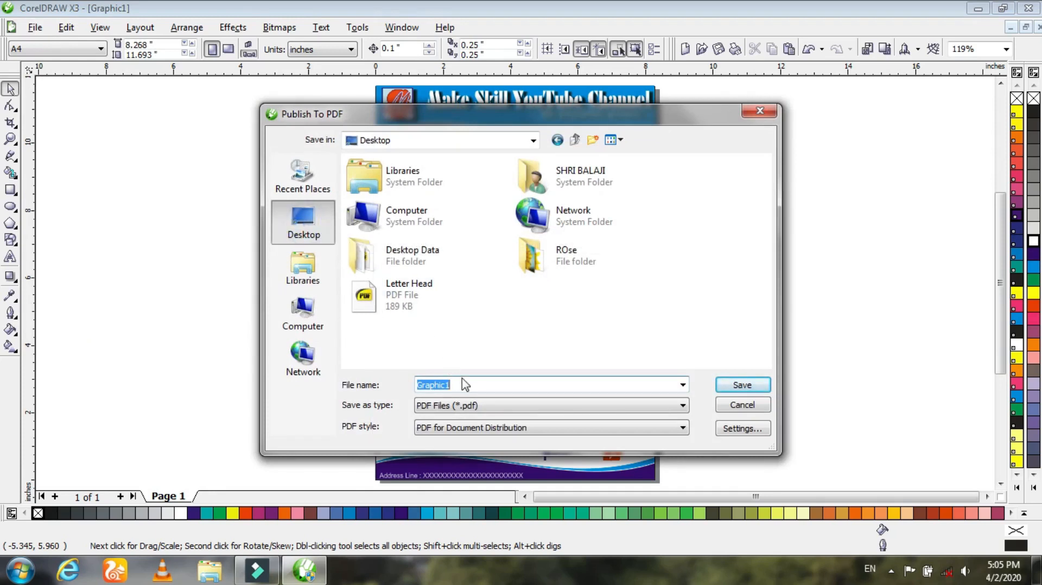
{"action": "type", "text": "Letter"}
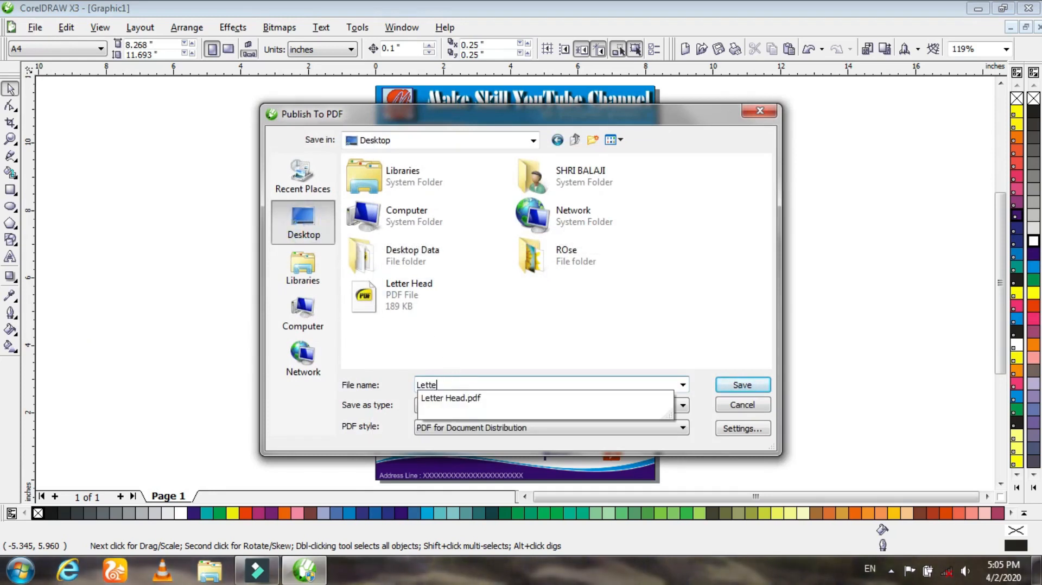
{"action": "type", "text": "ad"}
{"action": "left_click", "coordinate": [464, 384]}
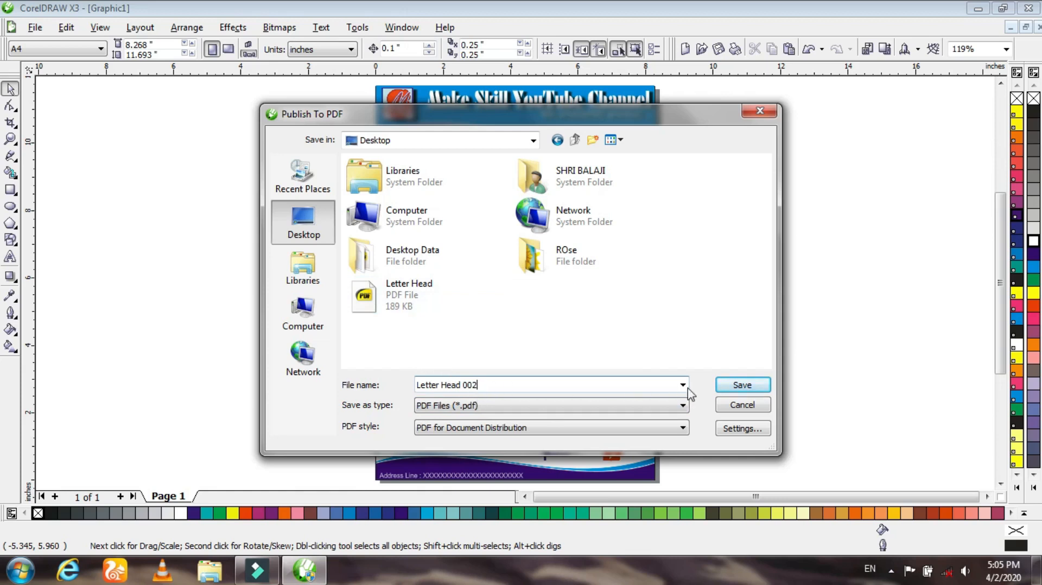
{"action": "left_click", "coordinate": [736, 387]}
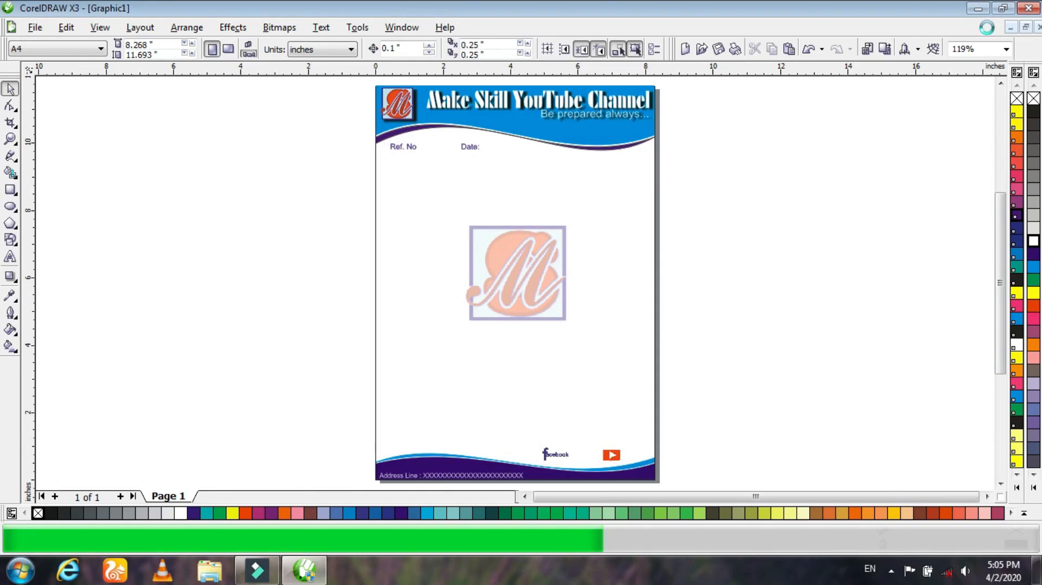
Step: Switch to the desktop and open the Letter Head 002 PDF in the PDF viewer
{"action": "left_click", "coordinate": [979, 9]}
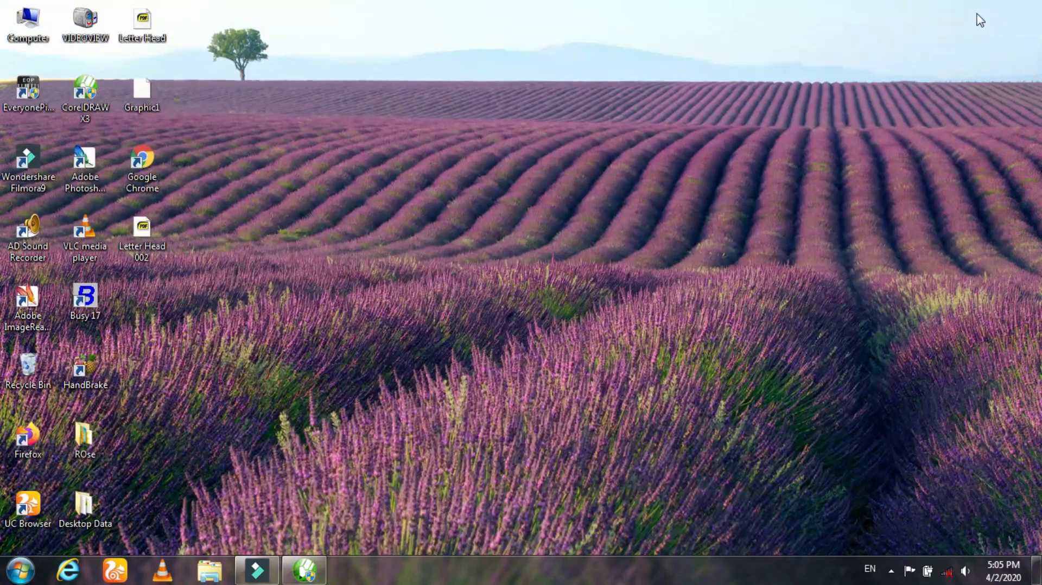
{"action": "left_click", "coordinate": [144, 233]}
{"action": "right_click", "coordinate": [146, 228]}
{"action": "left_click", "coordinate": [178, 242]}
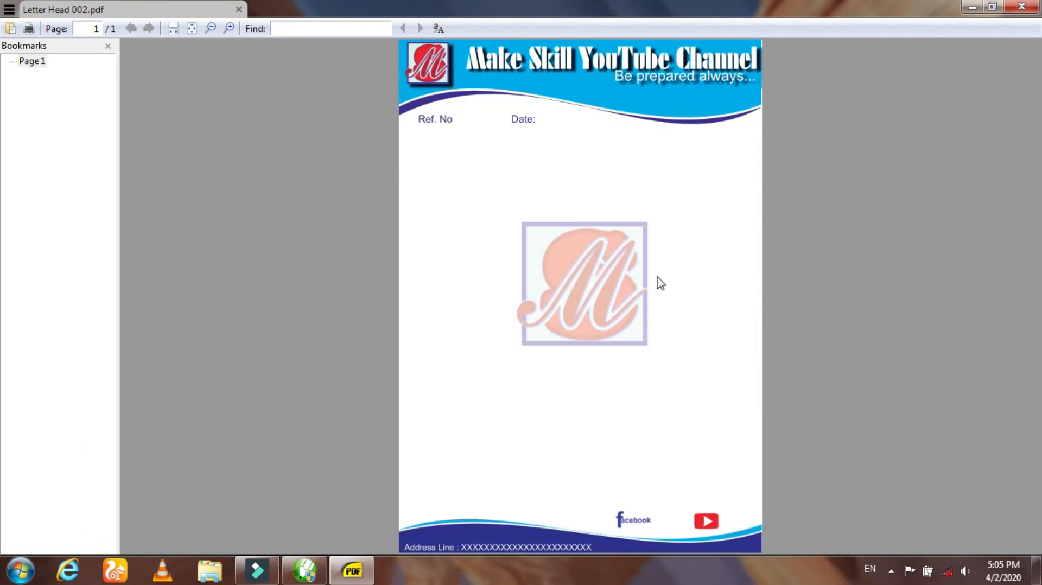
Step: Examine the exported letterhead in the PDF up close and as a whole page, checking header, watermark and footer
{"action": "key", "text": "ctrl+2"}
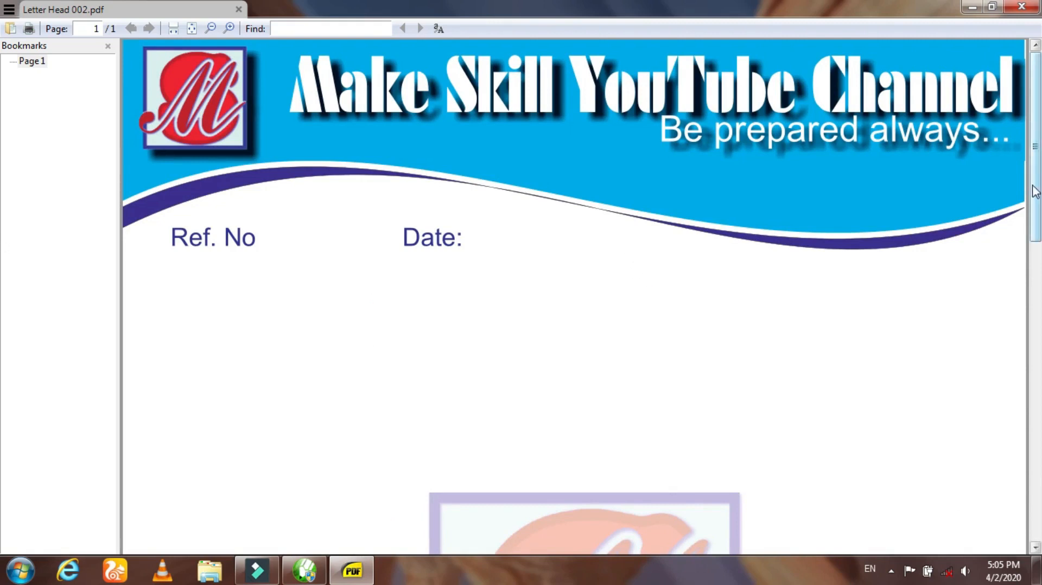
{"action": "scroll", "coordinate": [1031, 187], "scroll_direction": "down", "scroll_amount": 3}
{"action": "scroll", "coordinate": [1031, 187], "scroll_direction": "up", "scroll_amount": 3}
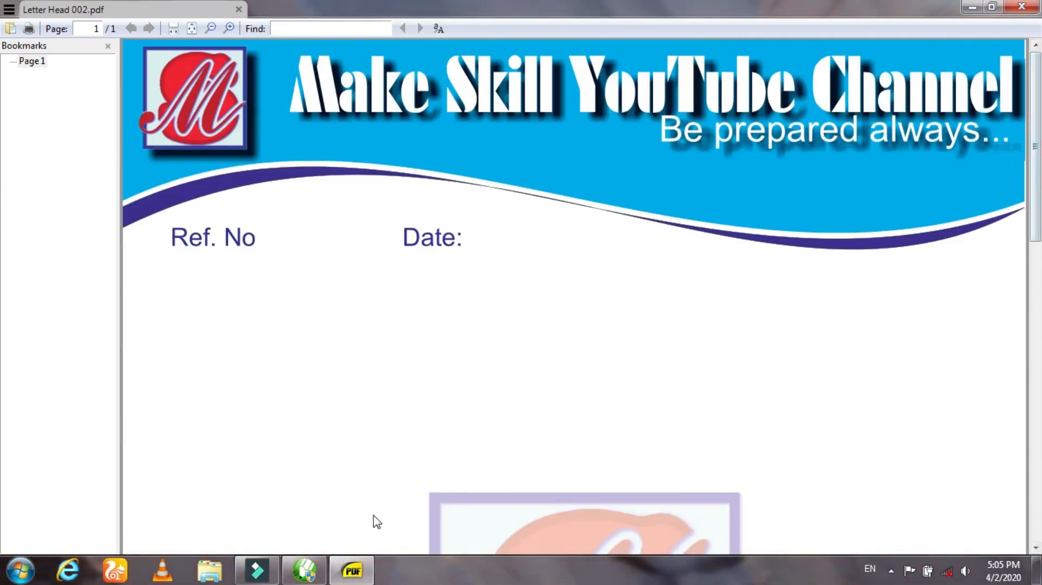
{"action": "left_click", "coordinate": [194, 28]}
{"action": "left_click", "coordinate": [229, 28]}
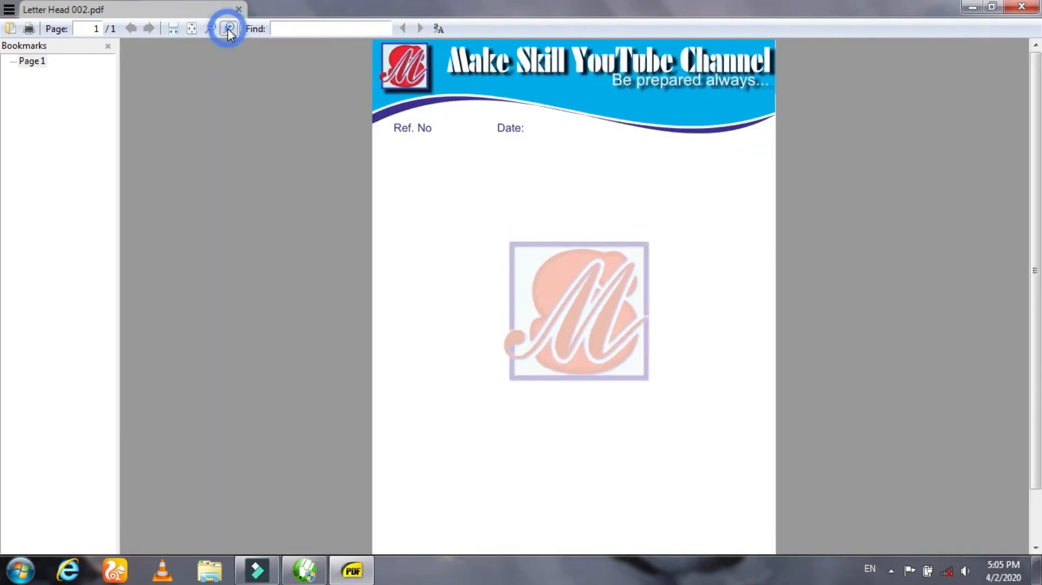
{"action": "left_click", "coordinate": [229, 28]}
{"action": "left_click", "coordinate": [229, 28]}
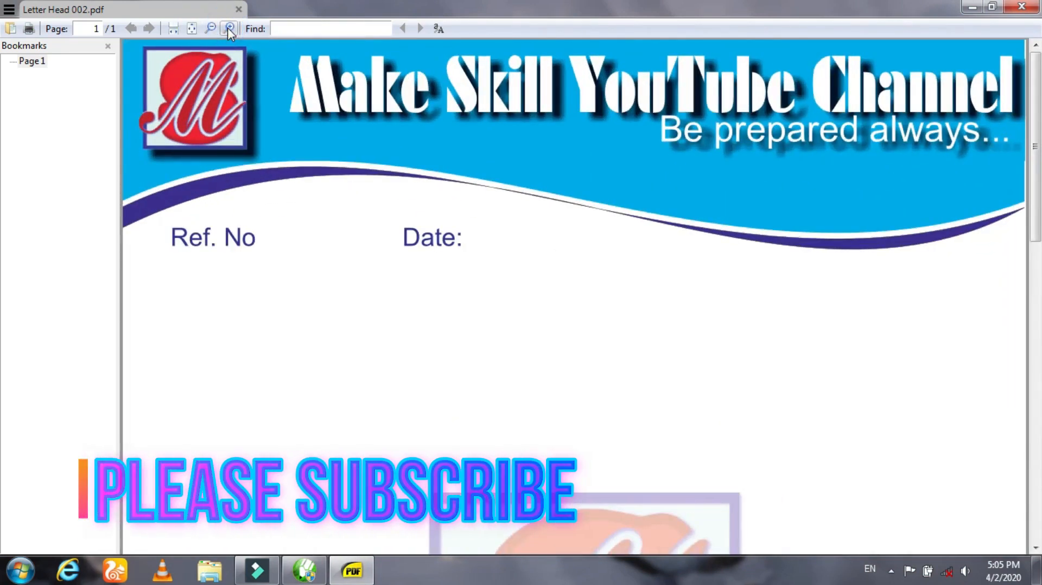